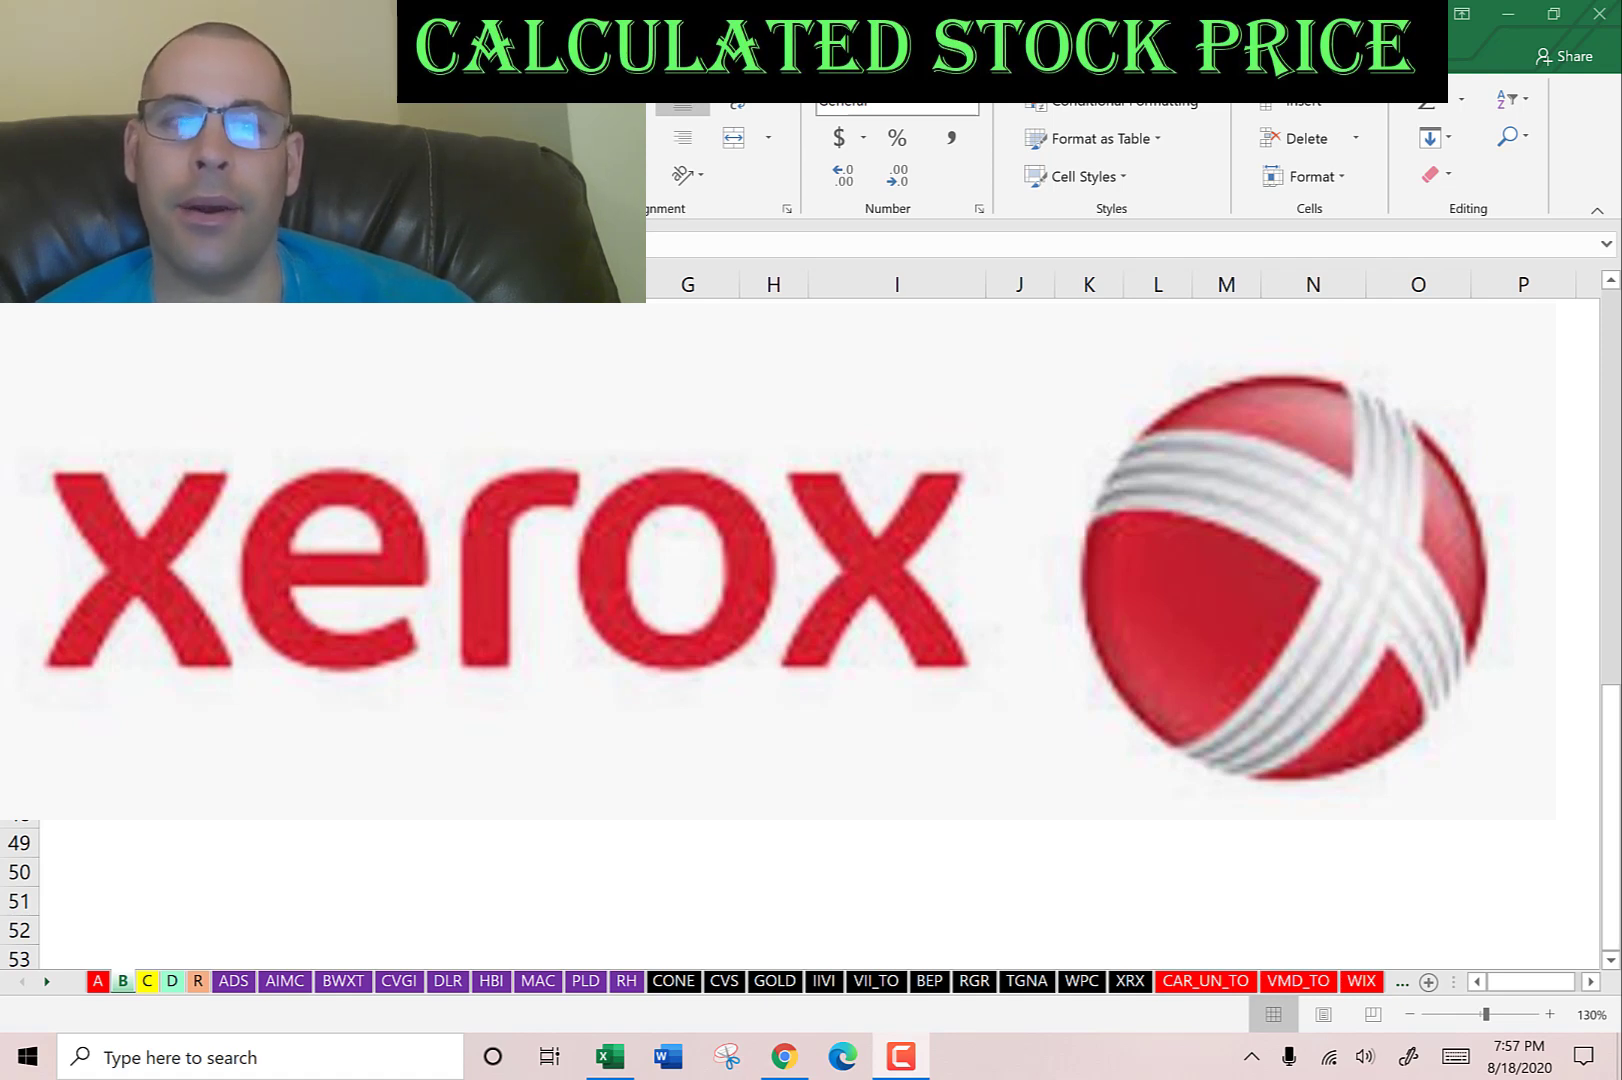
Bring Excel forward on the XRX sheet, where FCF, Net Income and margin rows read 0.
{"action": "left_click", "coordinate": [99, 849]}
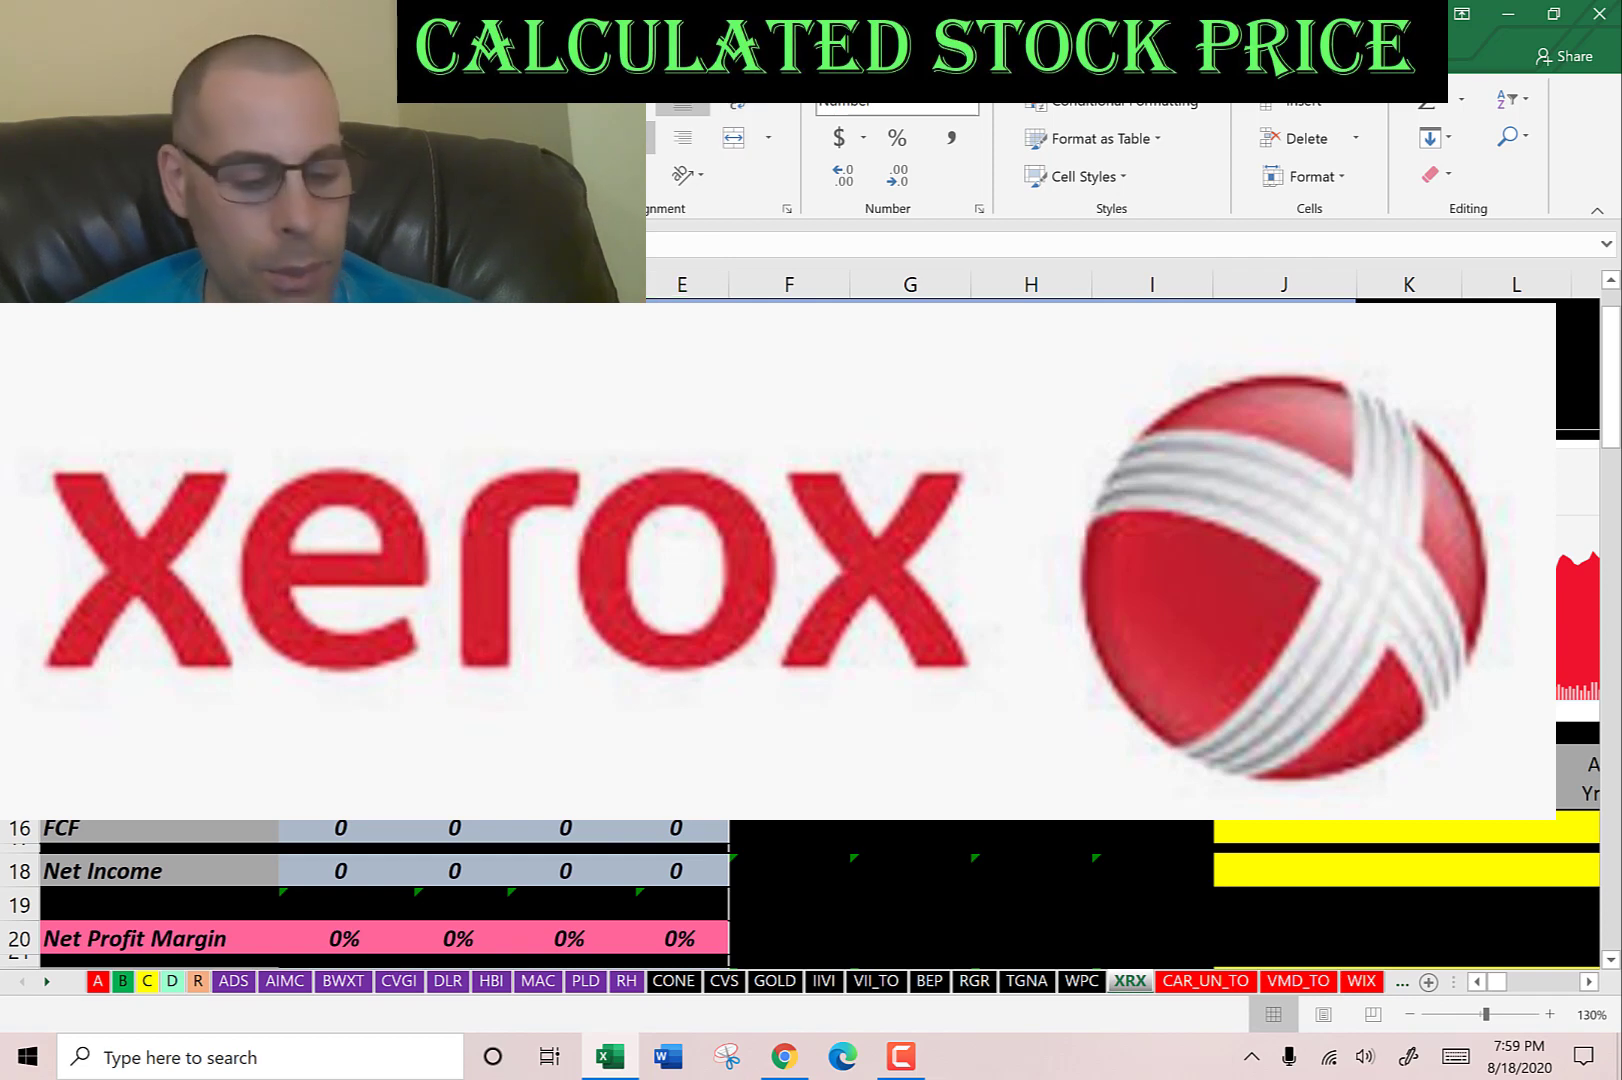
Enter Xerox's market cap of 3.875, from the Yahoo Finance quote, into the model.
{"action": "key", "text": "alt+Tab"}
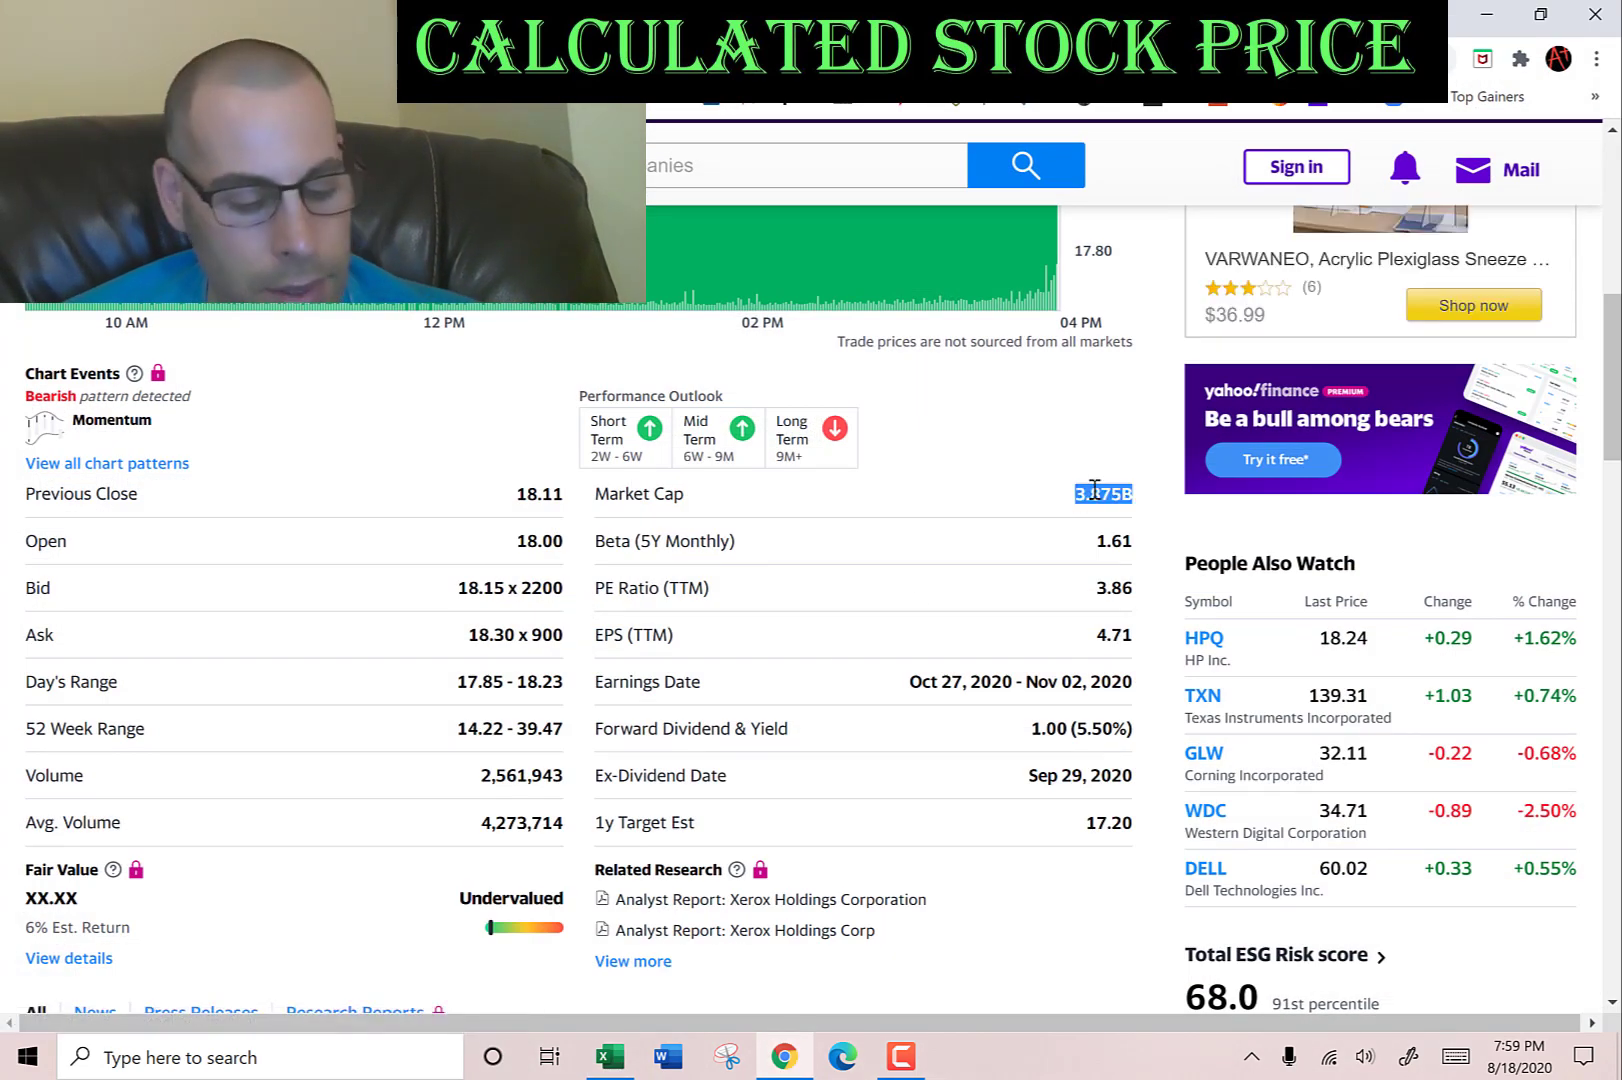
{"action": "key", "text": "alt+Tab"}
{"action": "type", "text": "3"}
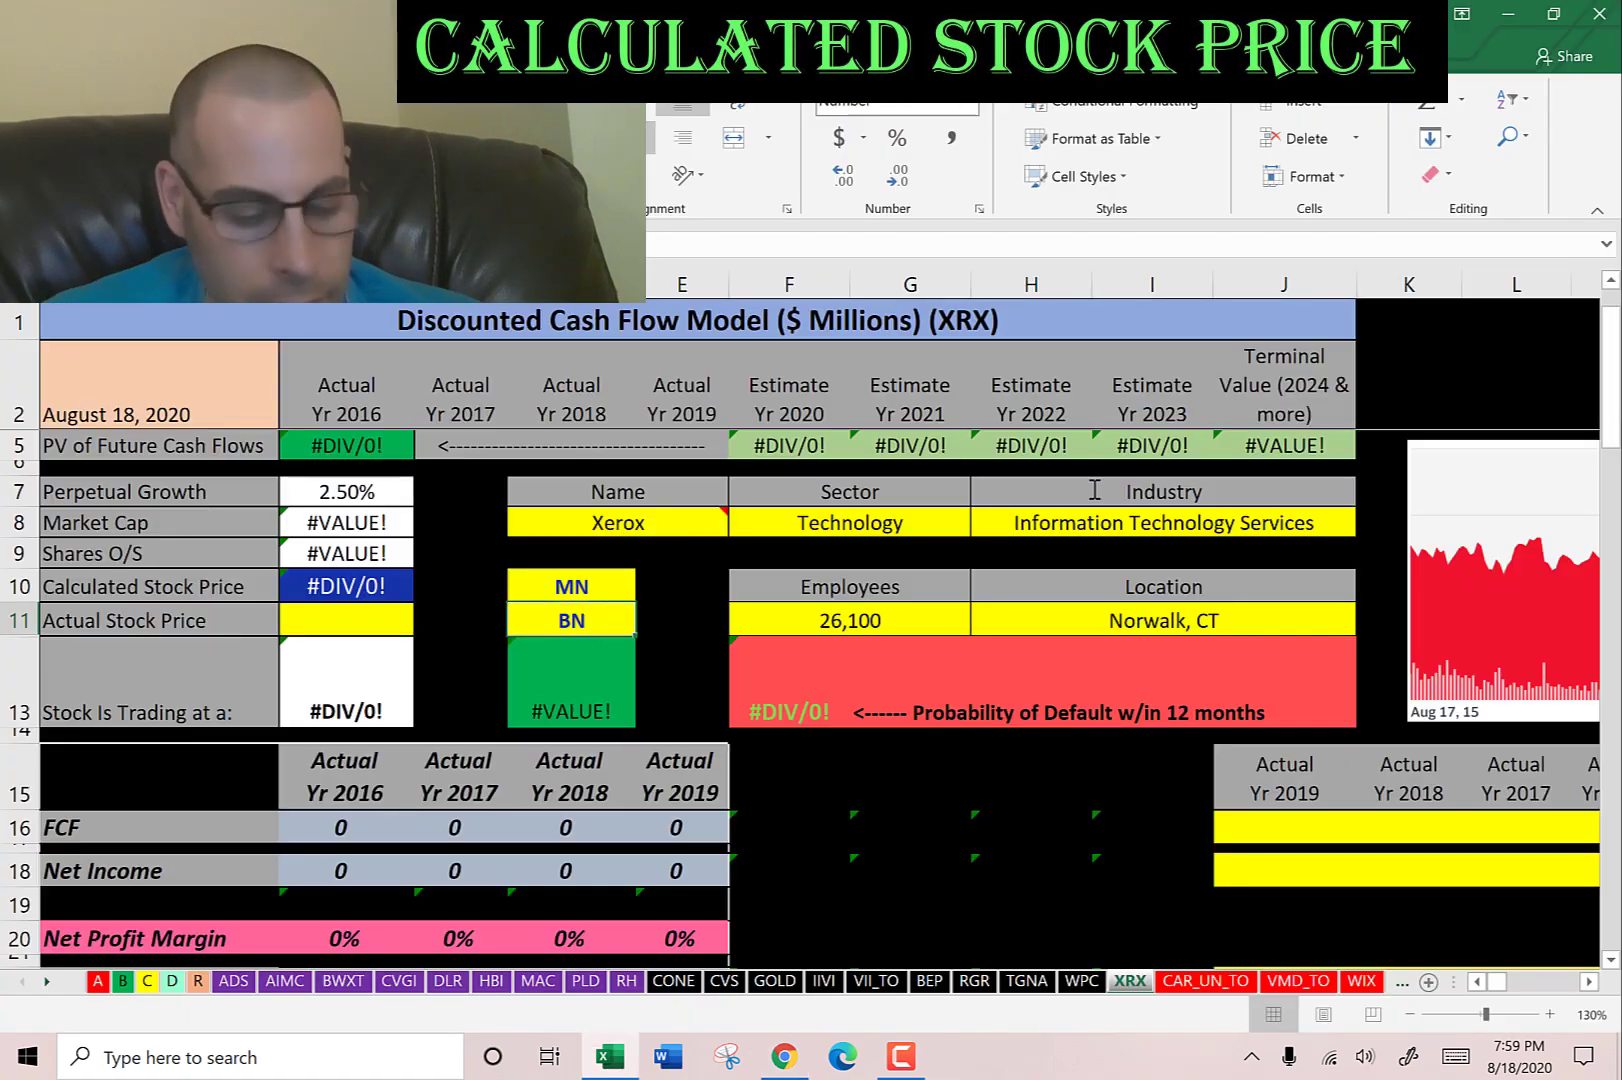
{"action": "type", "text": ".875"}
{"action": "key", "text": "Return"}
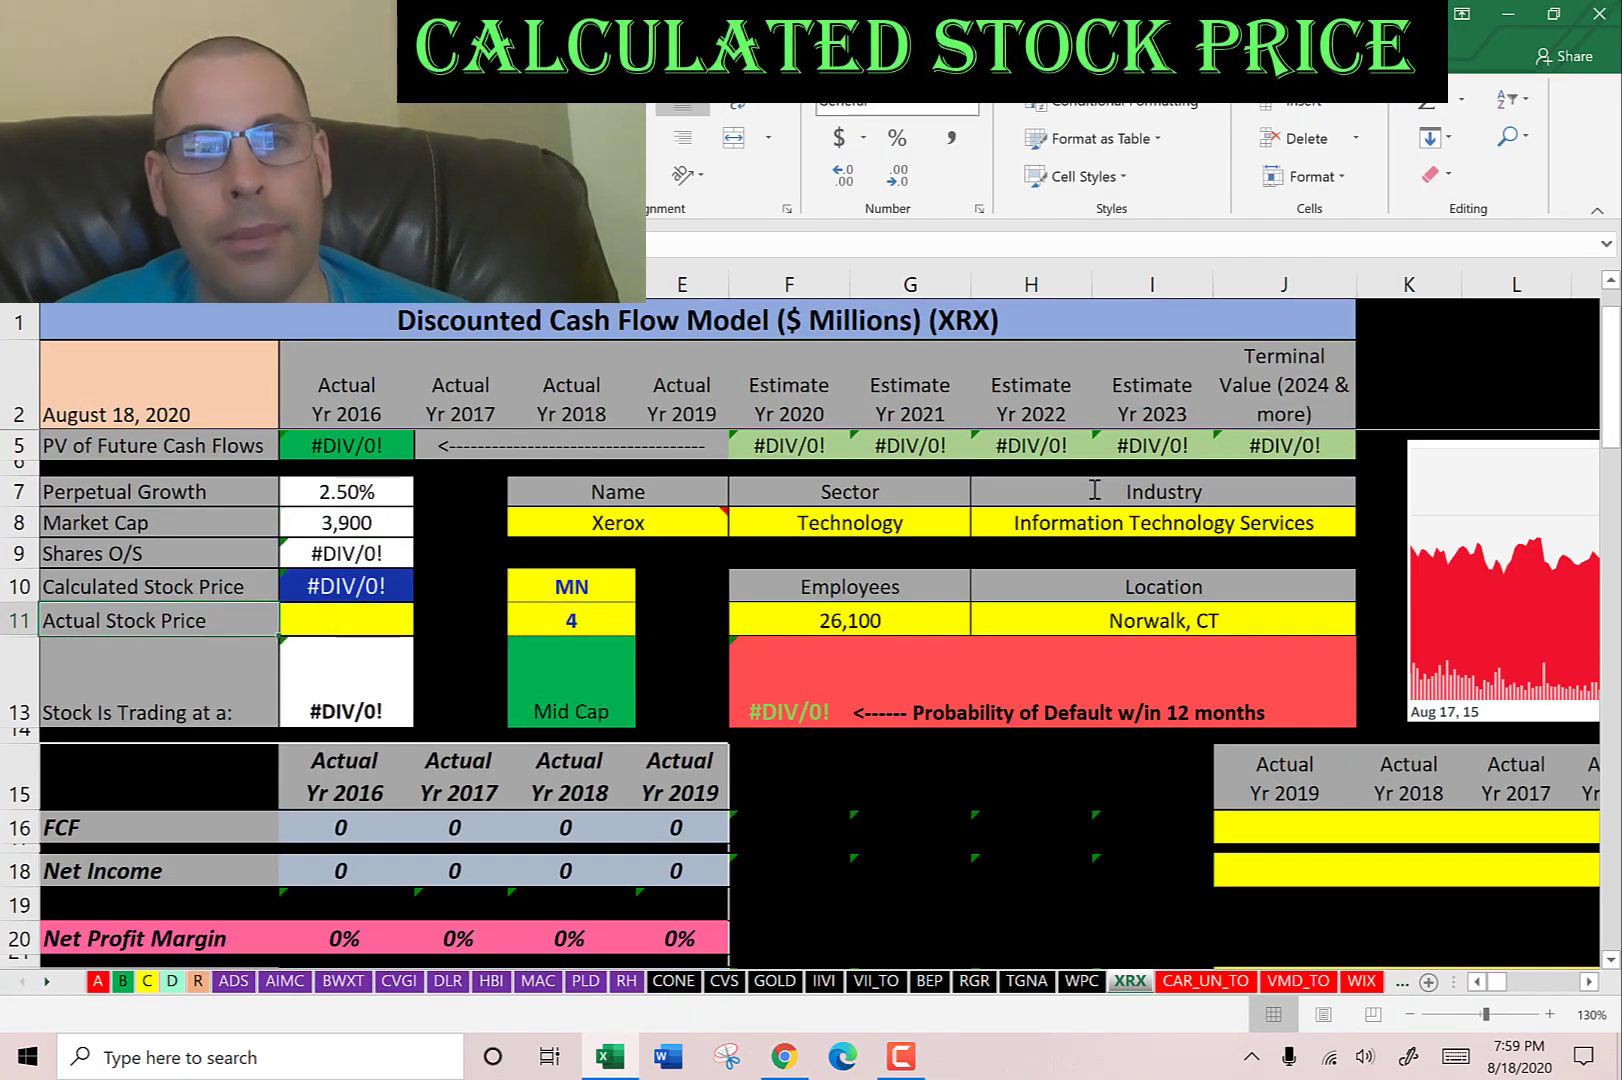
Copy the 18.19 closing price from Yahoo Finance into Actual Stock Price, giving 214 shares outstanding.
{"action": "key", "text": "alt+Tab"}
{"action": "scroll", "coordinate": [1037, 488], "scroll_direction": "up", "scroll_amount": 5}
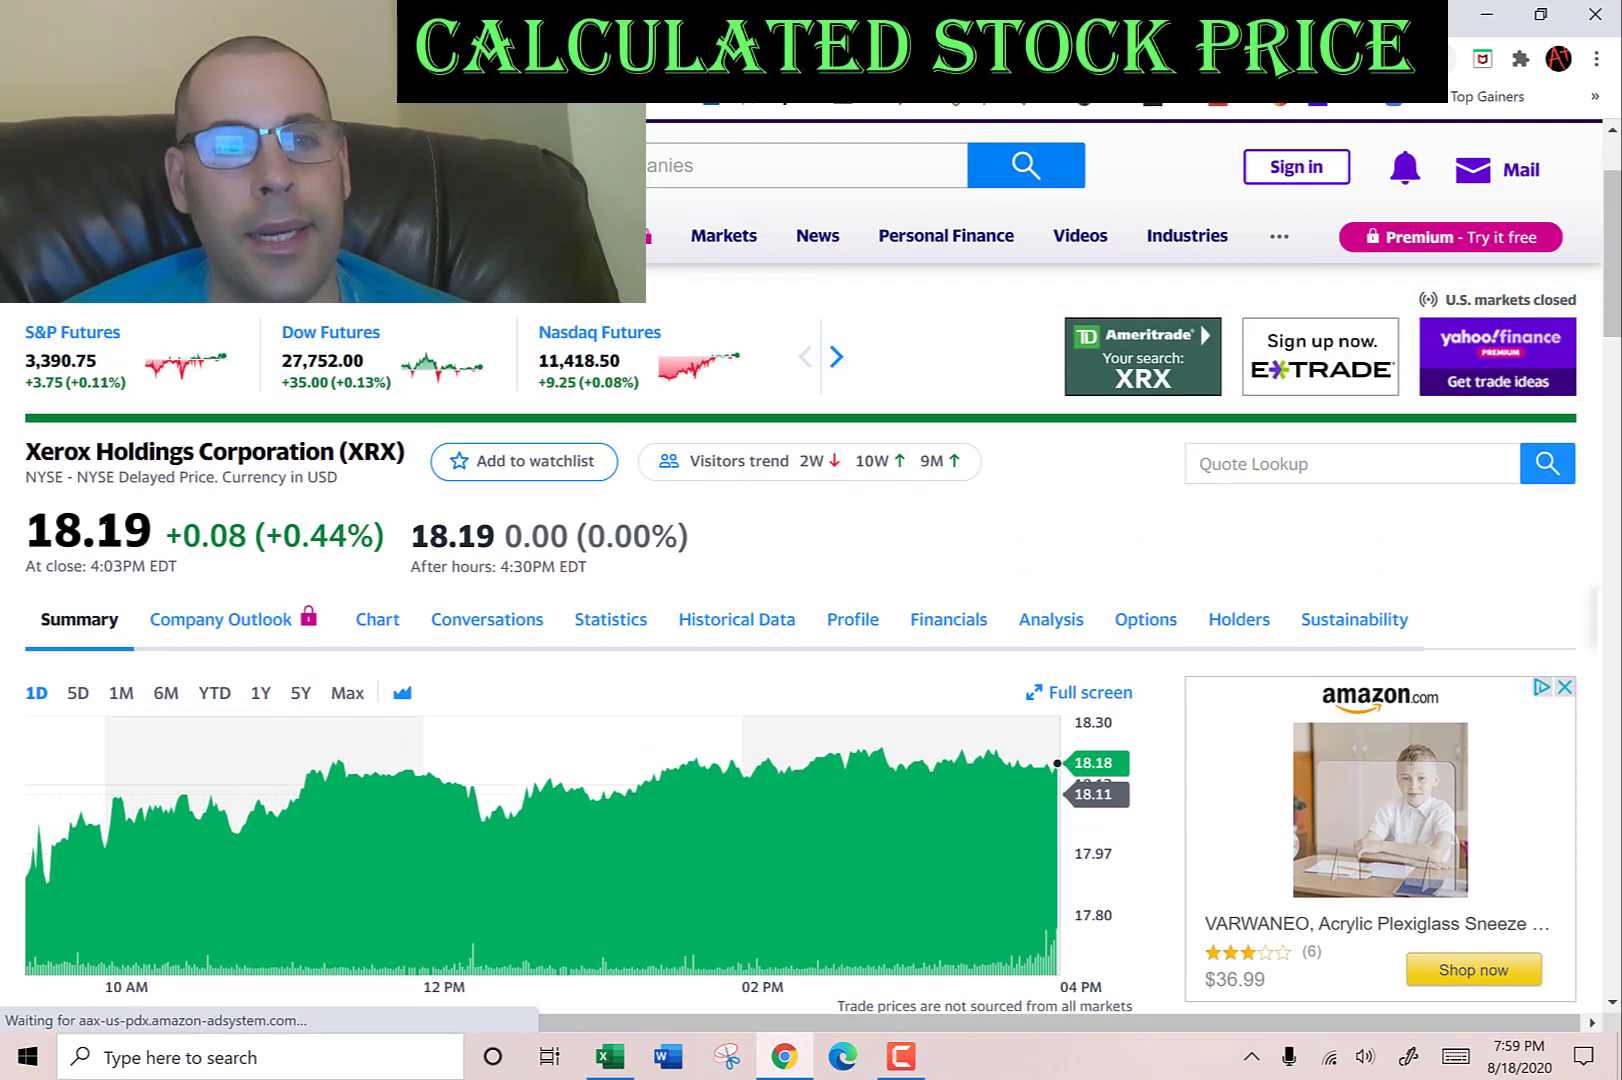
{"action": "double_click", "coordinate": [105, 531]}
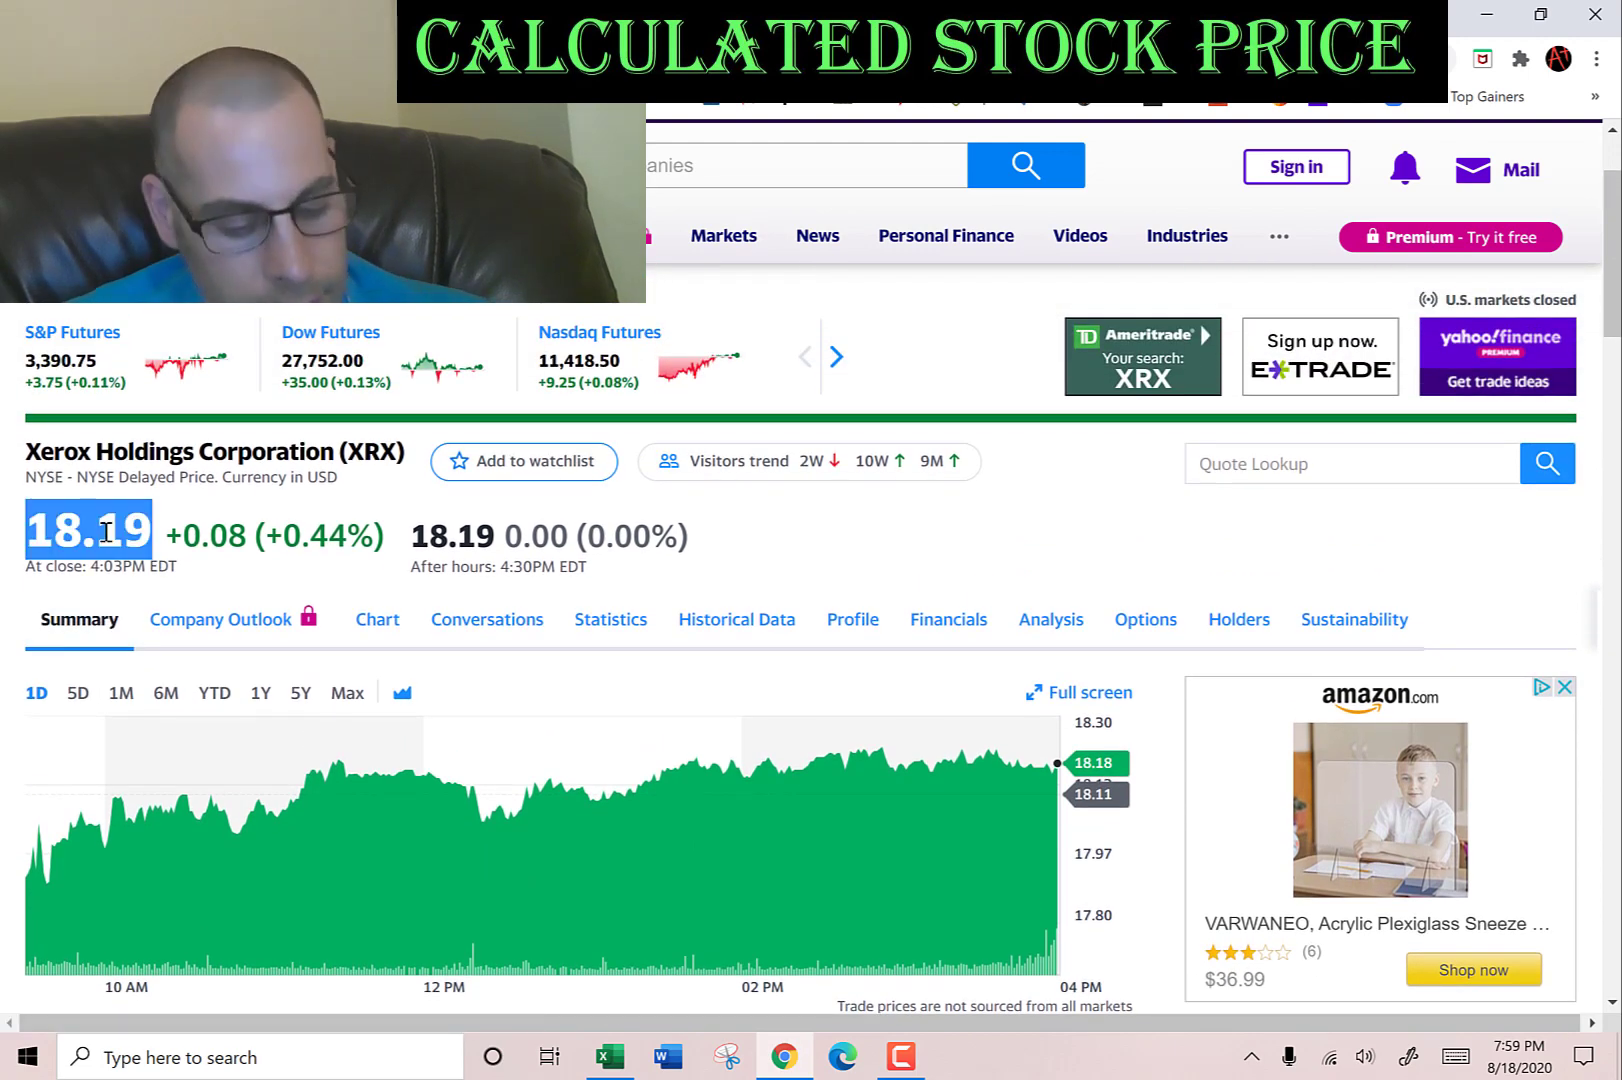
{"action": "key", "text": "ctrl+c"}
{"action": "key", "text": "alt+Tab"}
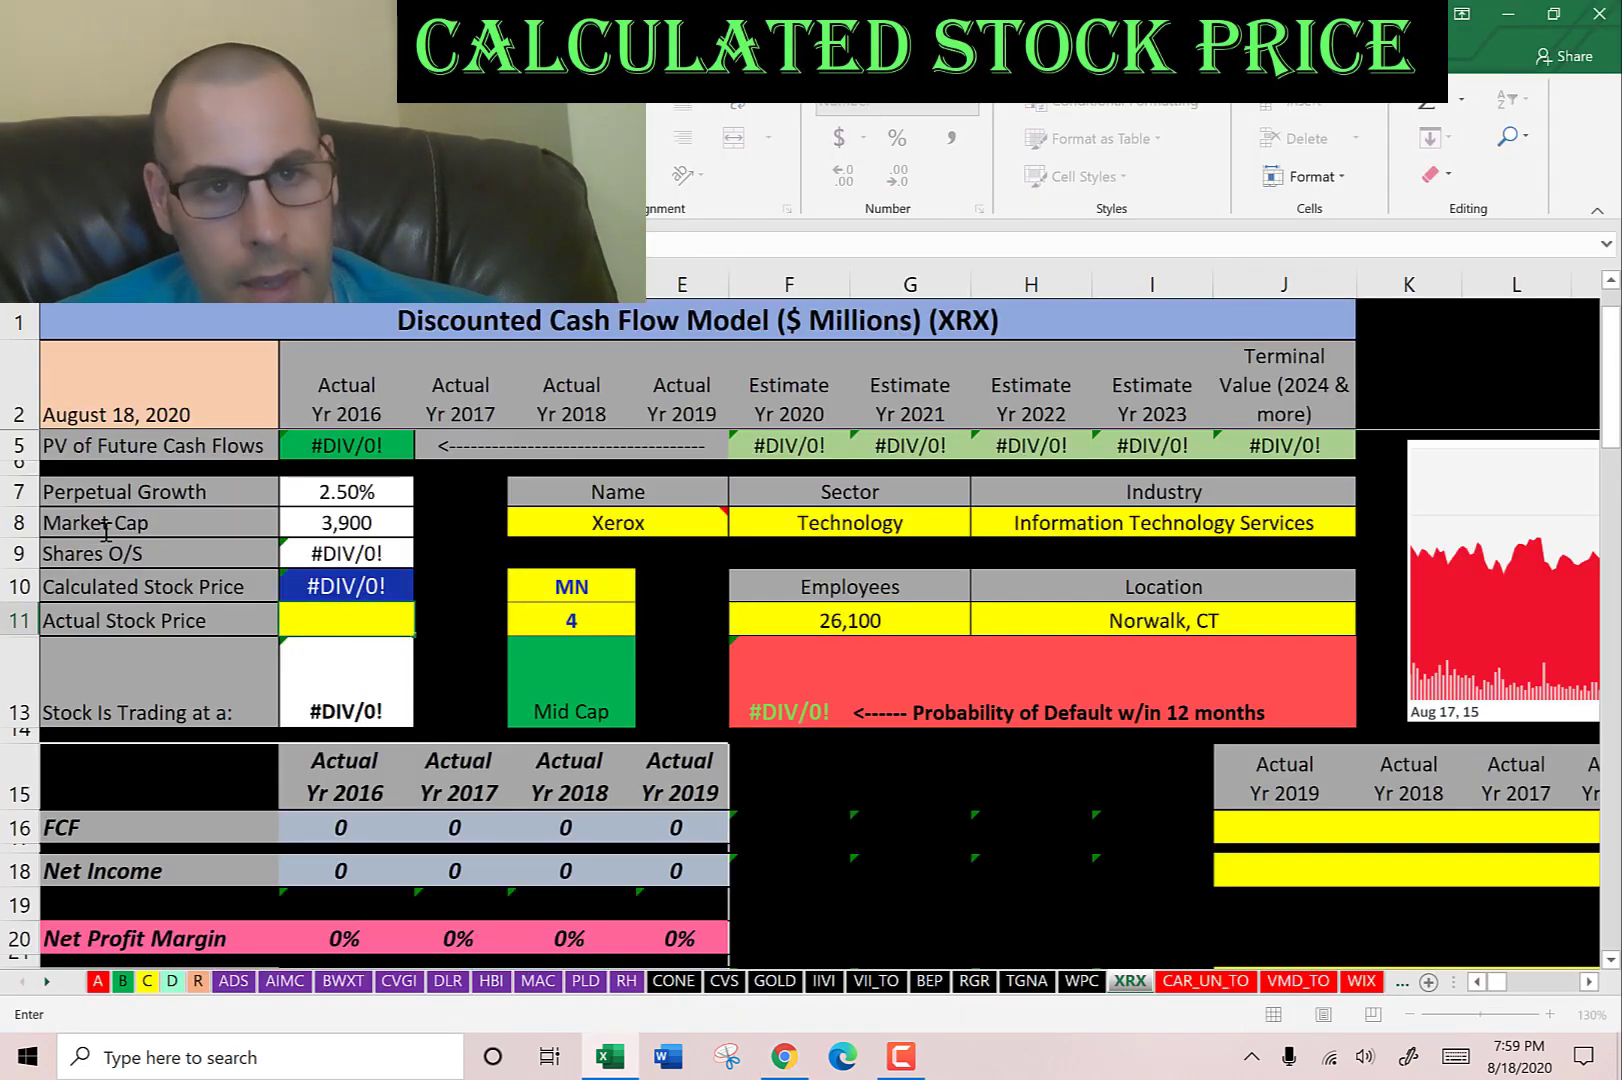
{"action": "key", "text": "Return"}
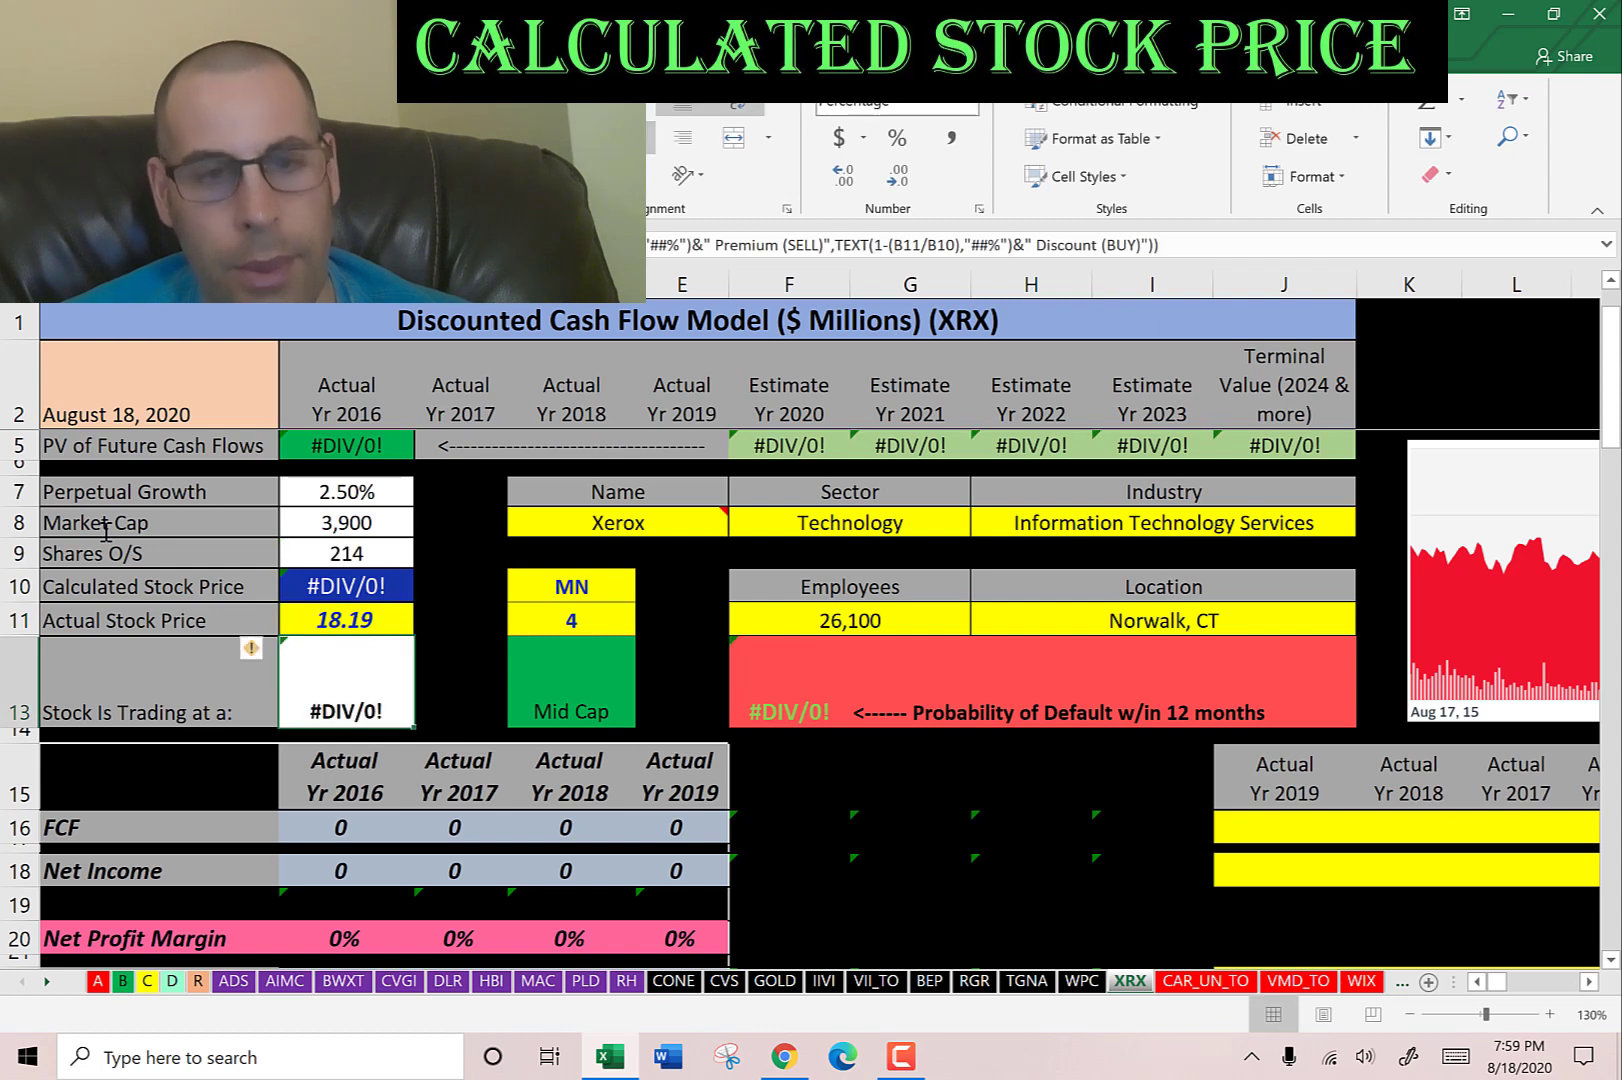
{"action": "key", "text": "Right"}
{"action": "key", "text": "Down"}
{"action": "key", "text": "Down"}
{"action": "key", "text": "Down"}
{"action": "key", "text": "Down"}
{"action": "key", "text": "Right"}
{"action": "key", "text": "Right"}
{"action": "key", "text": "Right"}
{"action": "key", "text": "Right"}
{"action": "key", "text": "Right"}
{"action": "key", "text": "Right"}
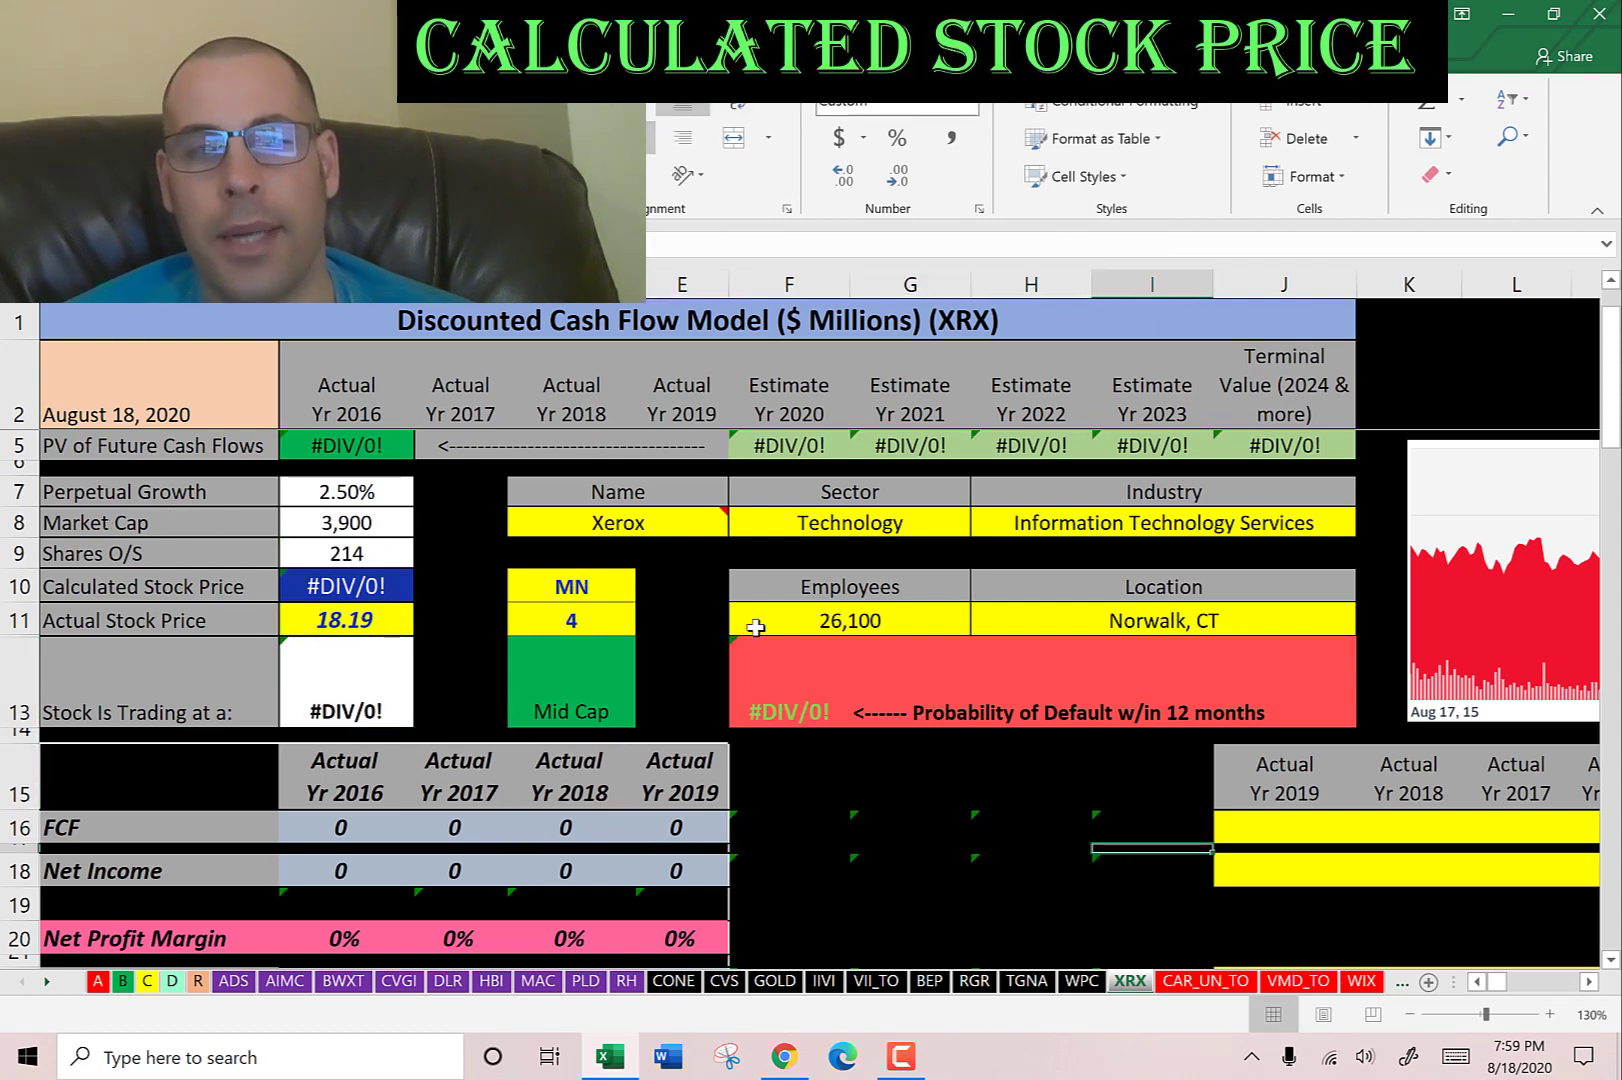
{"action": "scroll", "coordinate": [757, 627], "scroll_direction": "down", "scroll_amount": 1}
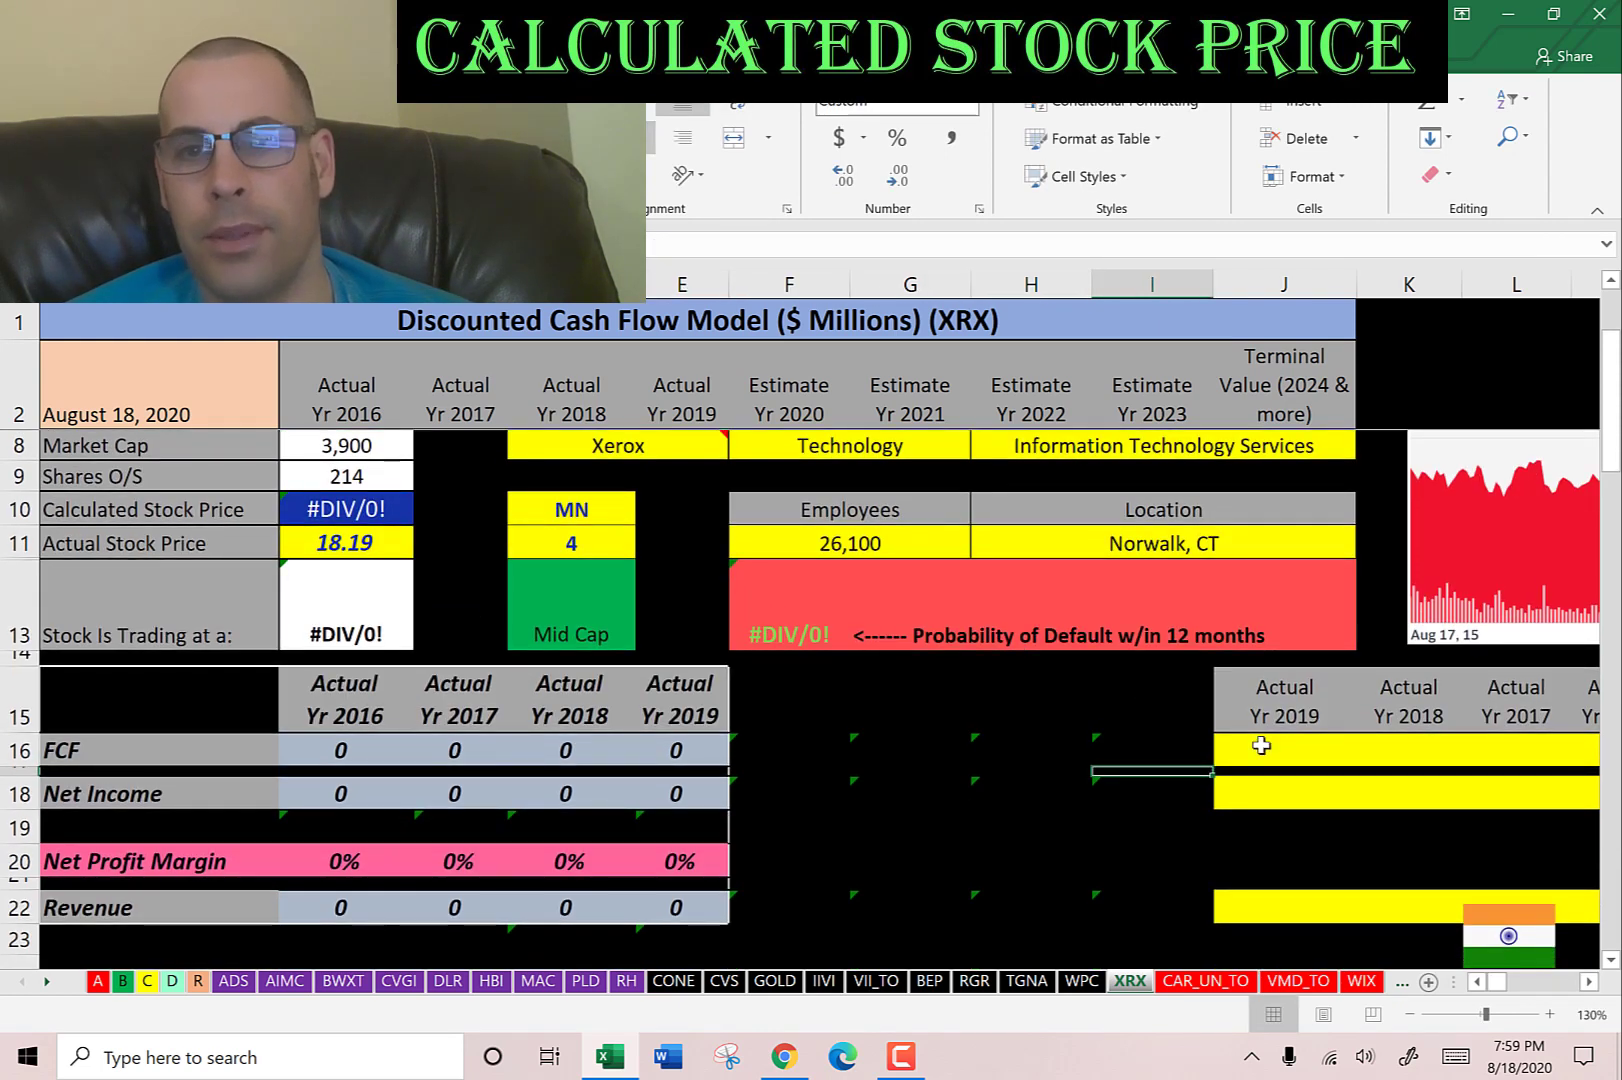
{"action": "key", "text": "alt+Tab"}
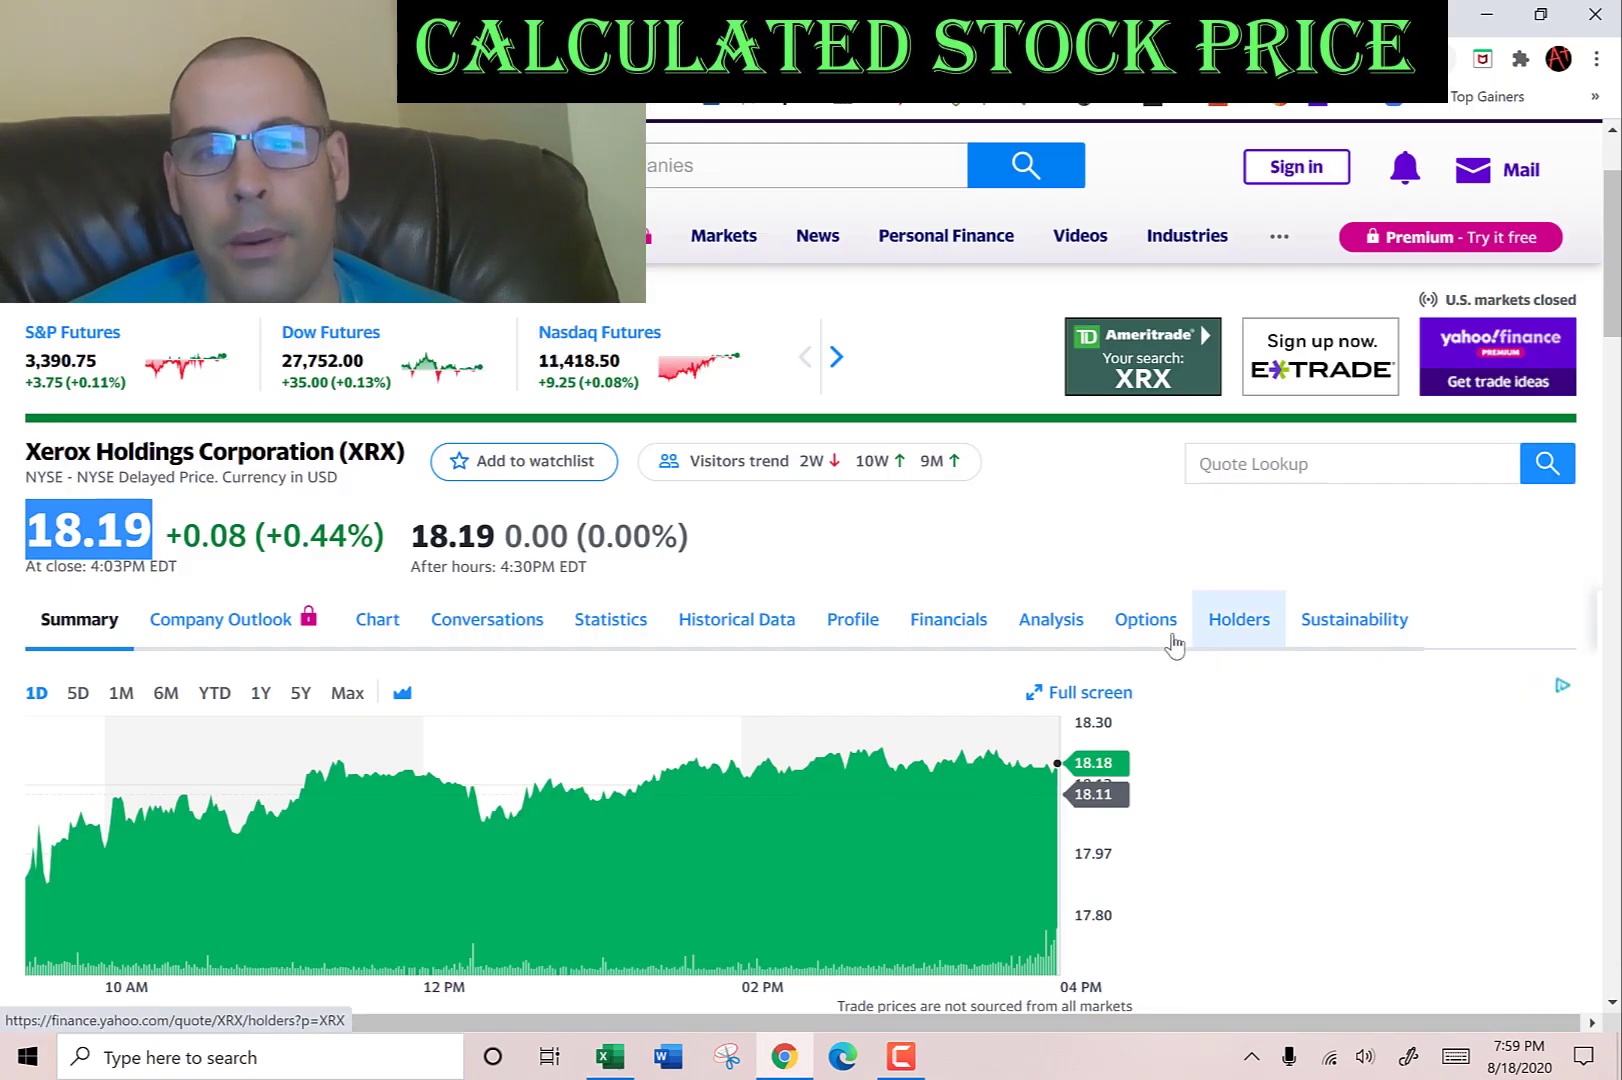
Paste Xerox's 2016–2019 Free Cash Flow (957, (71), 1,050, 1,268) as text into J16.
{"action": "left_click", "coordinate": [948, 621]}
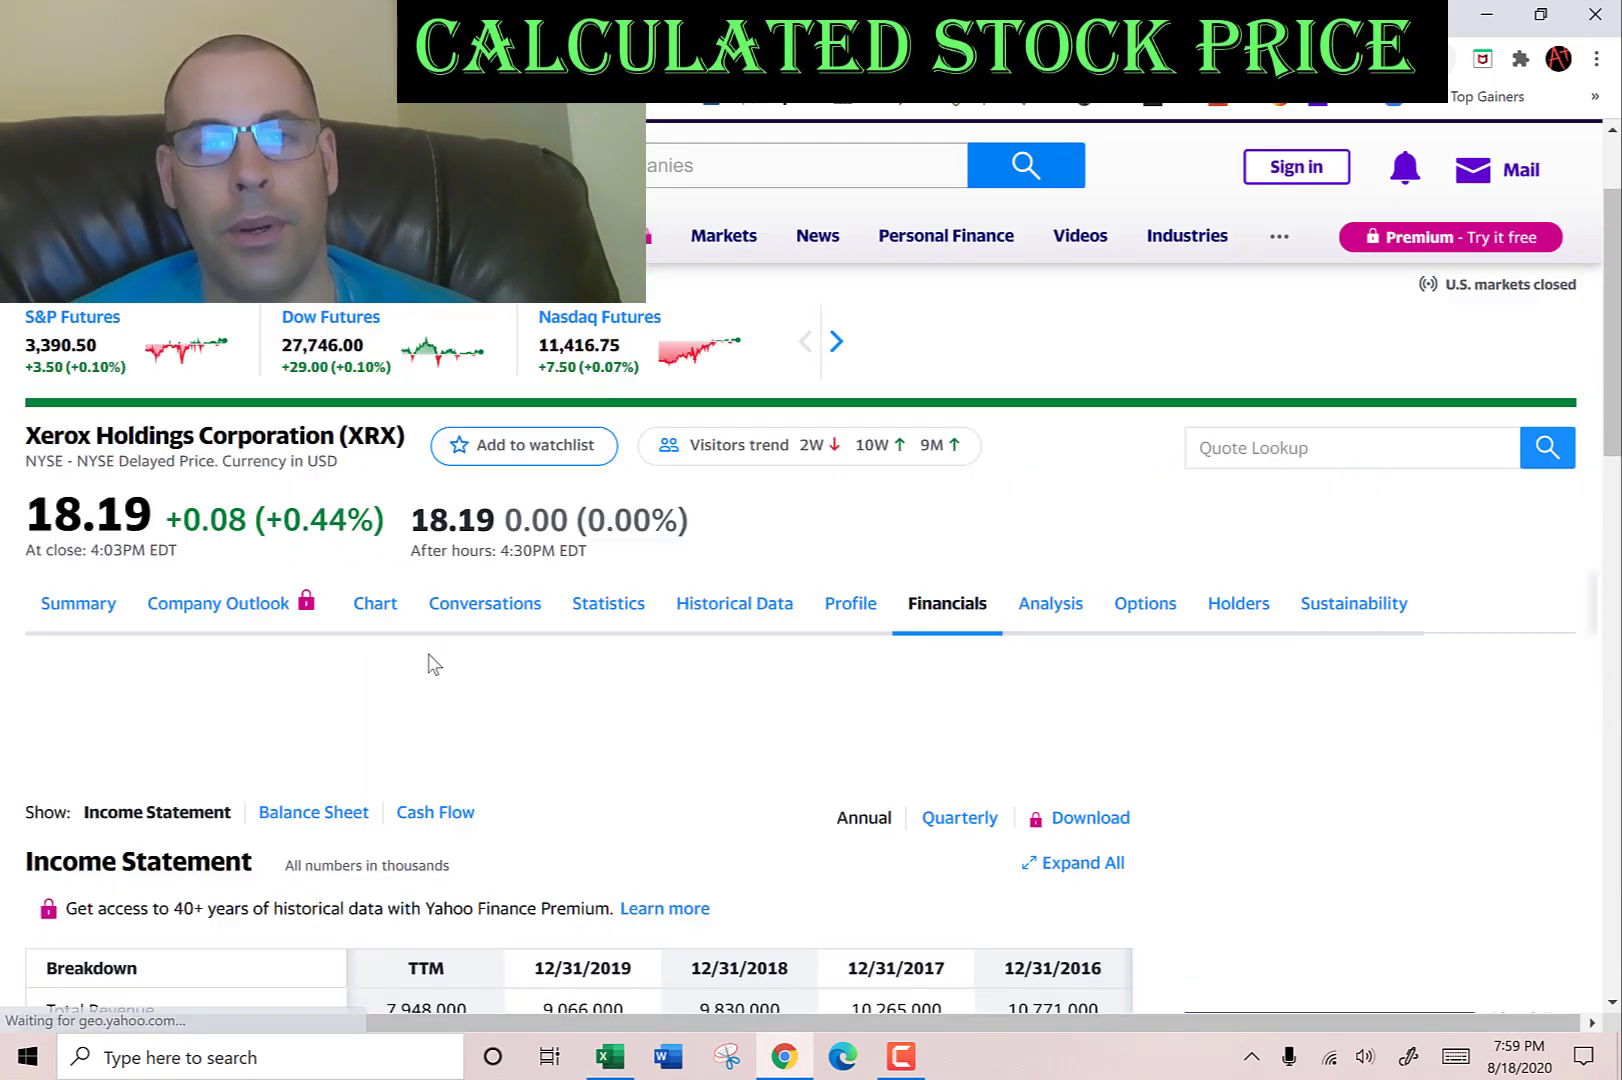
{"action": "left_click", "coordinate": [443, 813]}
{"action": "scroll", "coordinate": [552, 627], "scroll_direction": "down", "scroll_amount": 5}
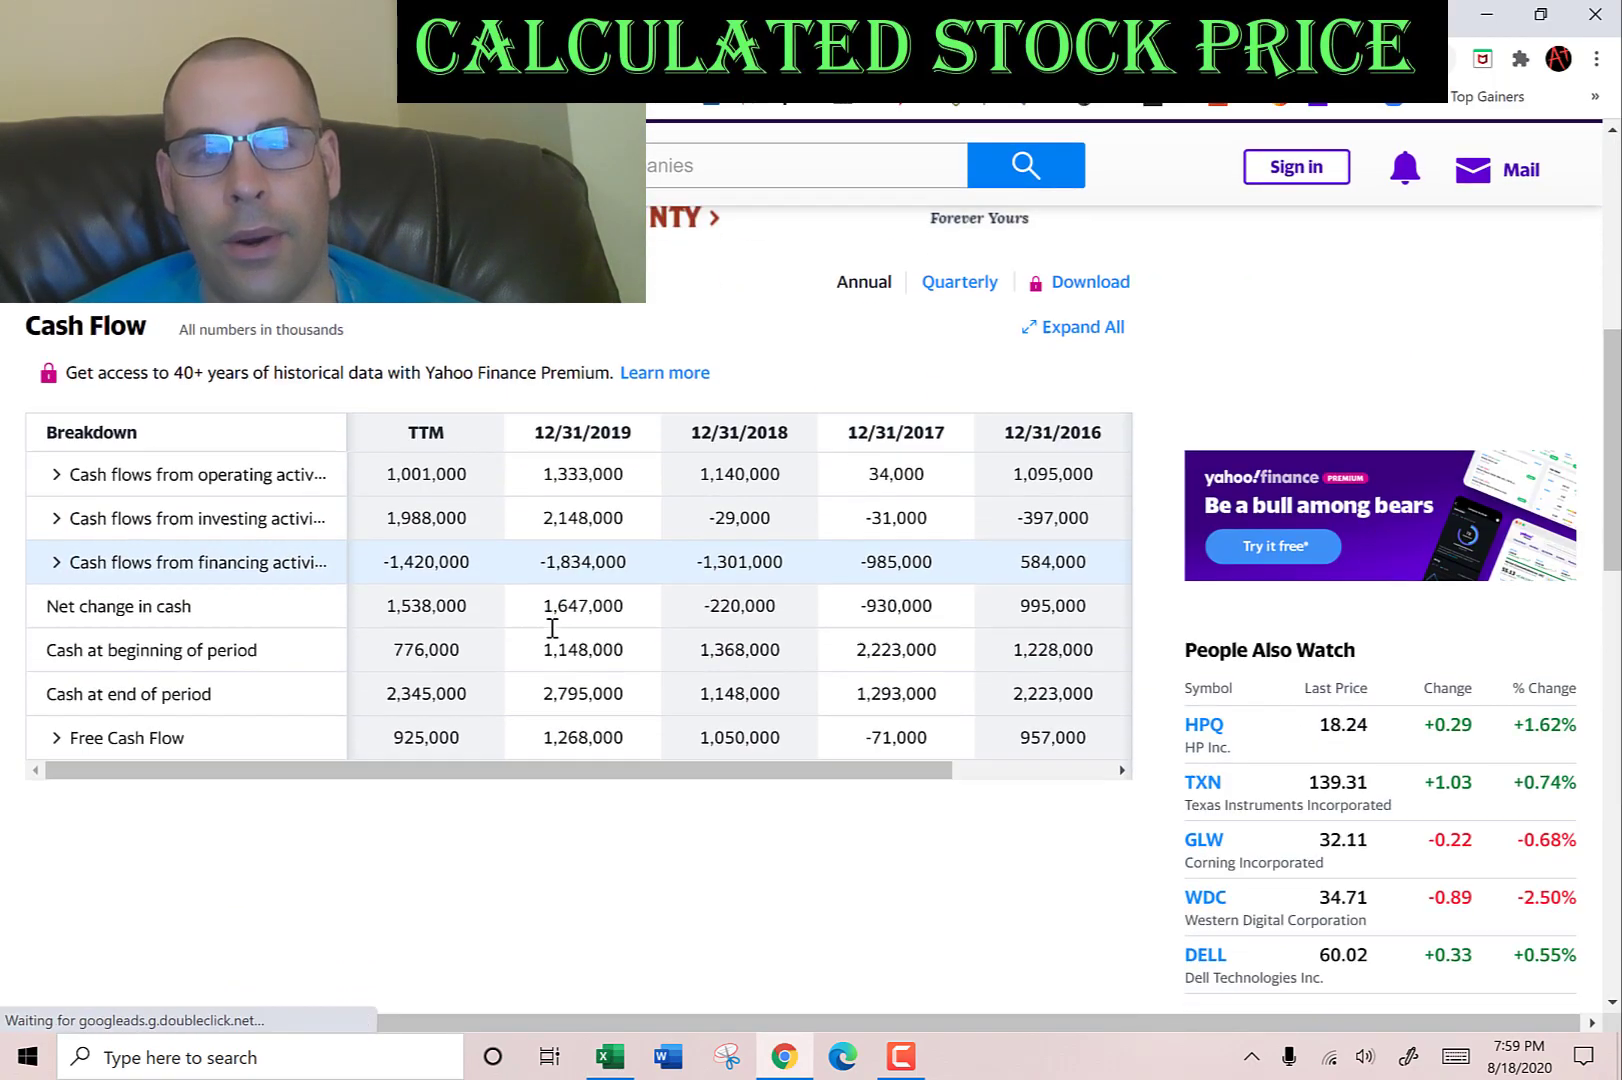
{"action": "left_click_drag", "start_coordinate": [543, 727], "coordinate": [1098, 750]}
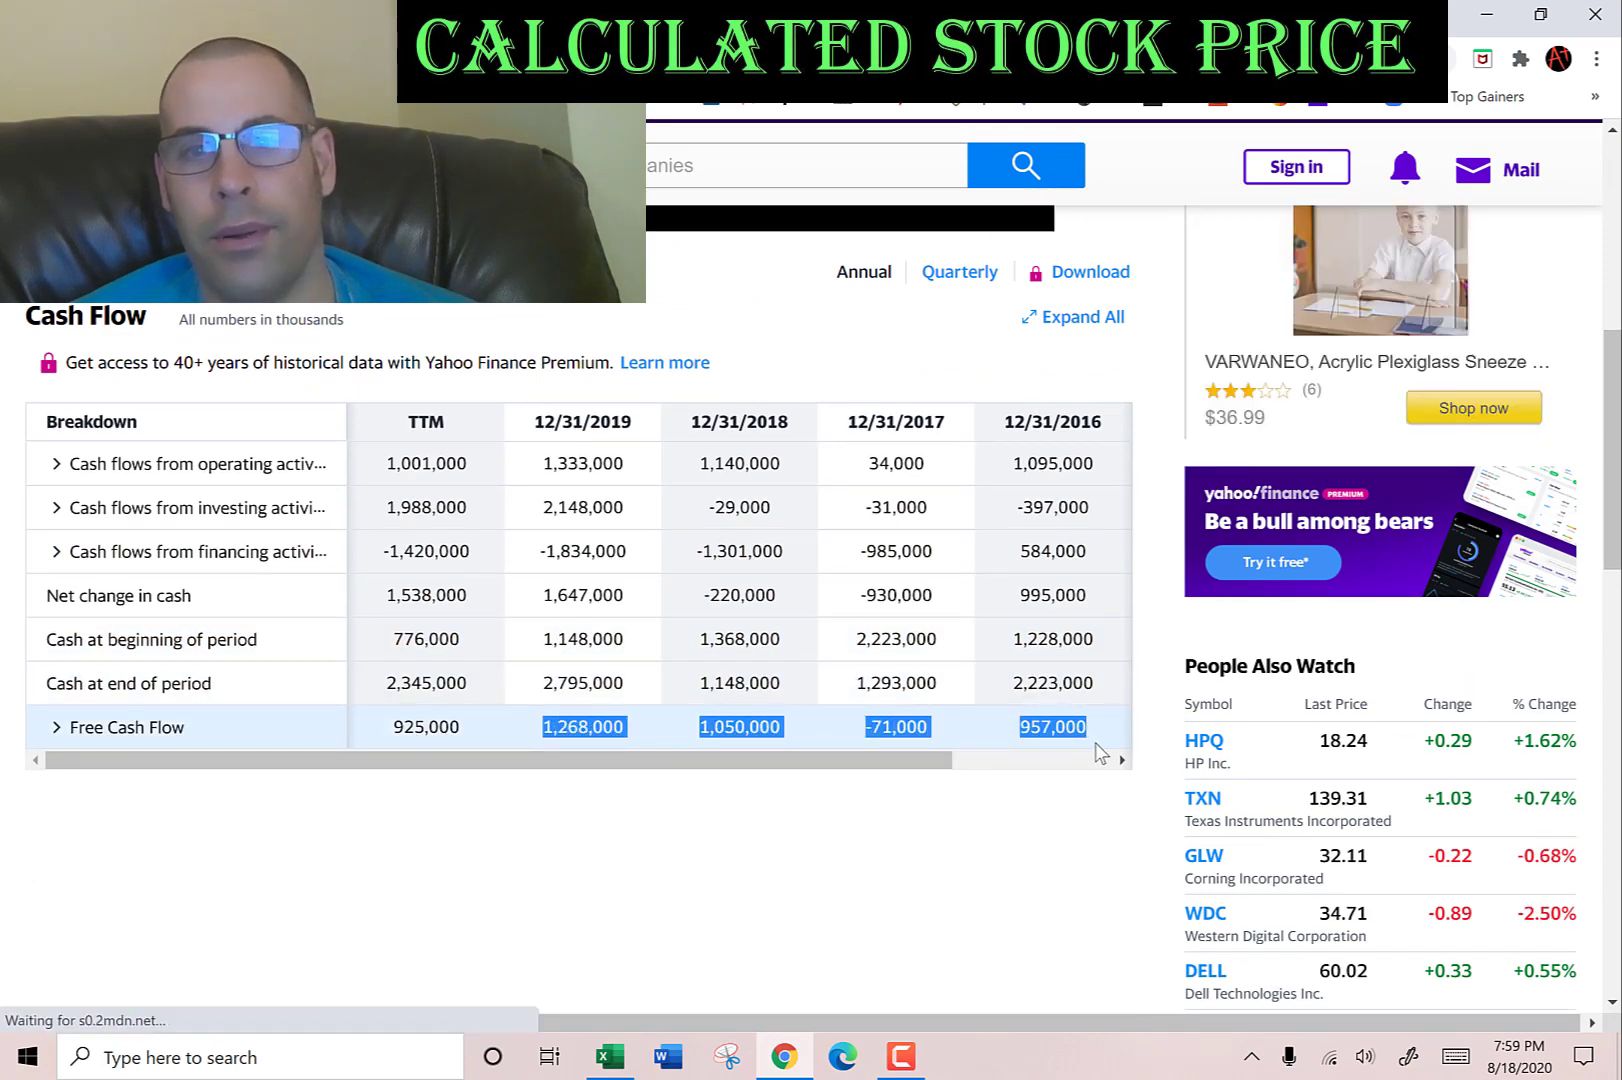
{"action": "key", "text": "alt+Tab"}
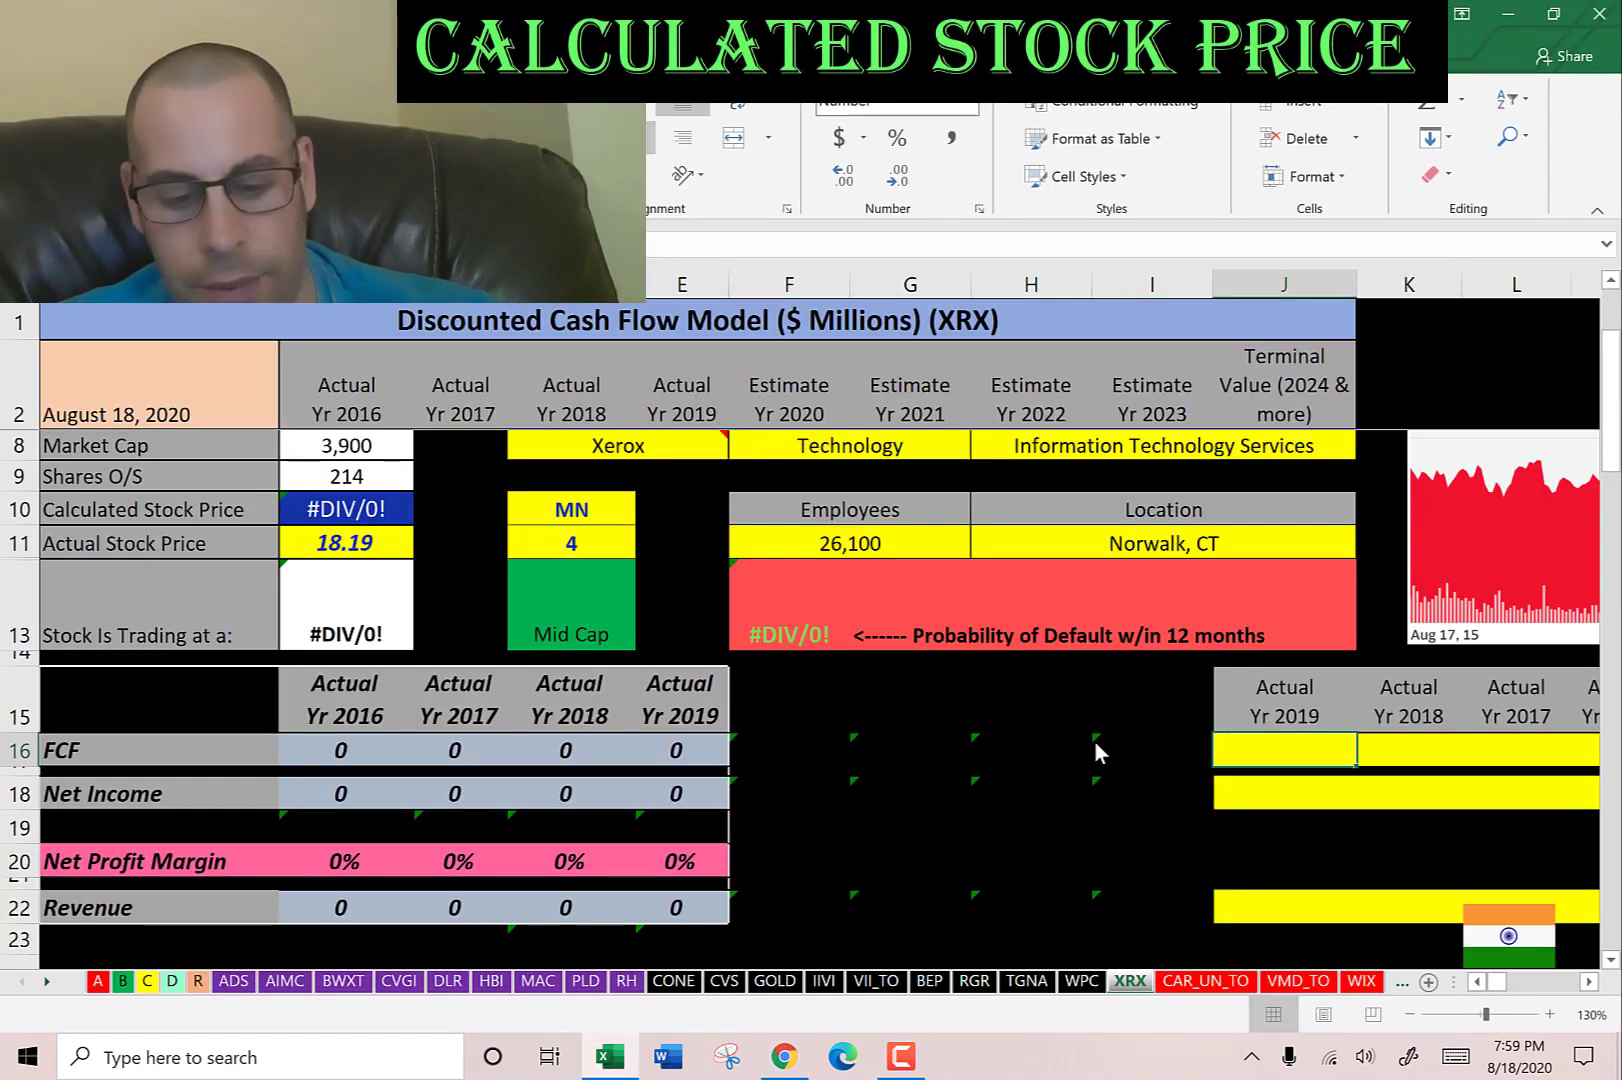
{"action": "key", "text": "shift+F10"}
{"action": "key", "text": "s"}
{"action": "key", "text": "Down"}
{"action": "key", "text": "Down"}
{"action": "key", "text": "Return"}
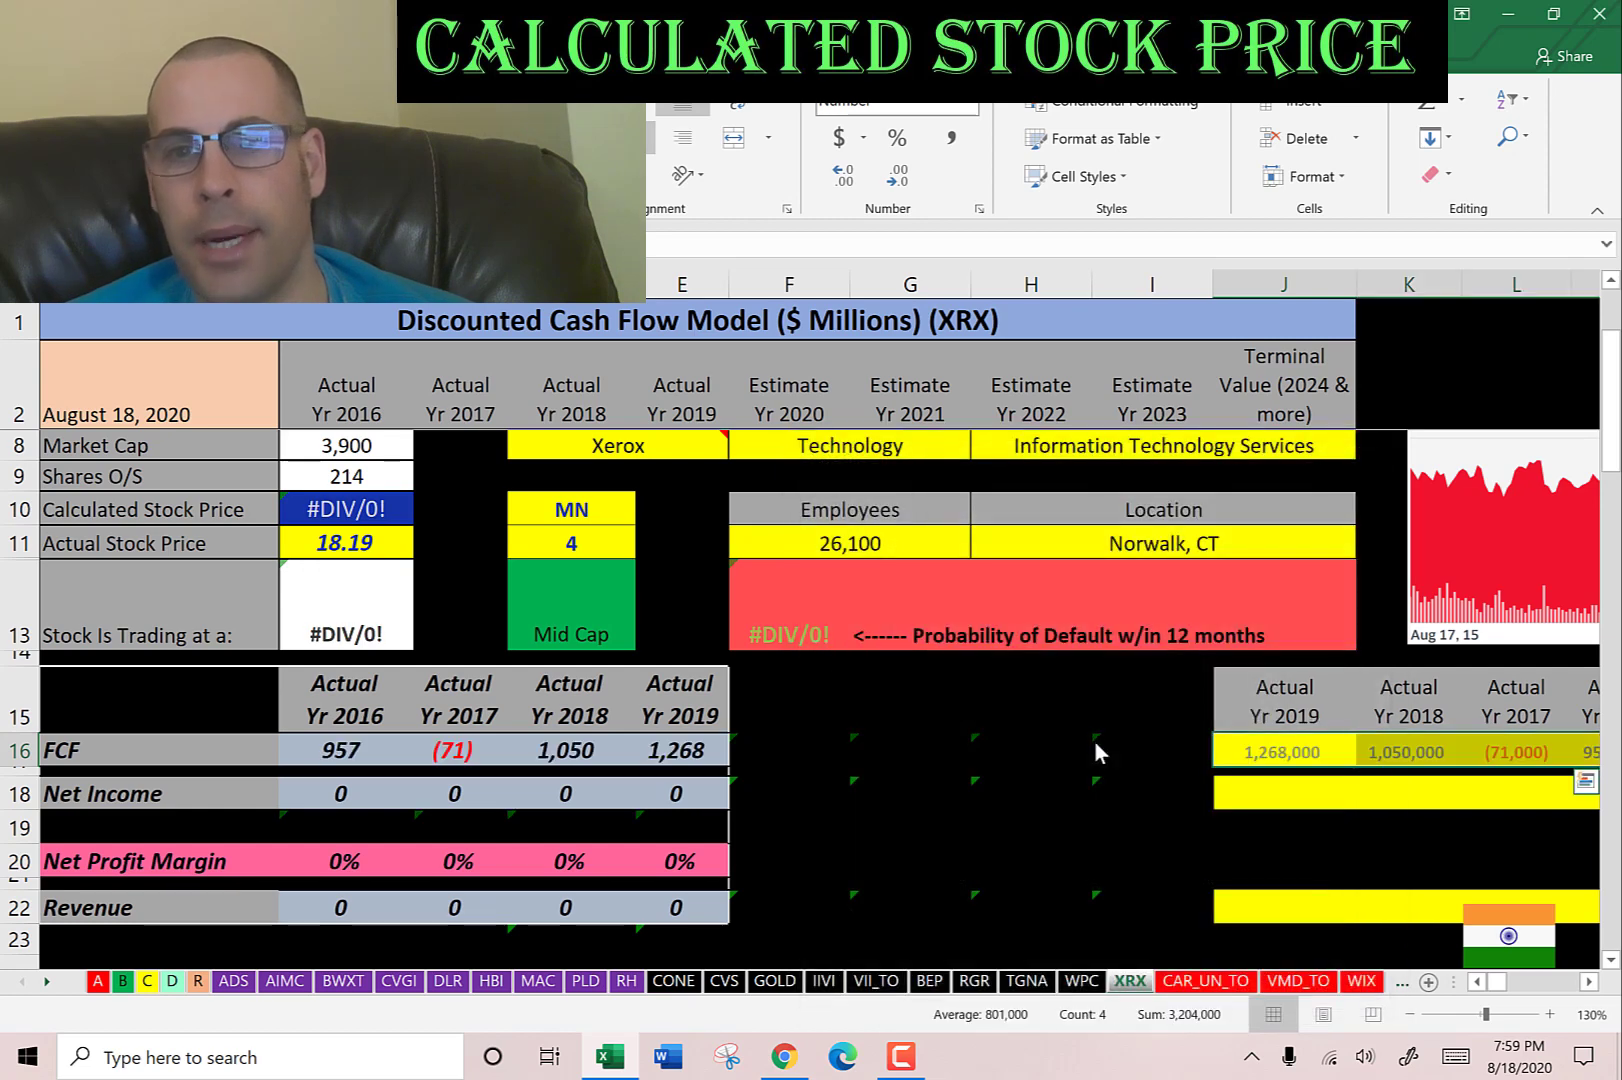
Copy the 2019–2016 Net Income row from the income statement and begin Paste Special in the model.
{"action": "key", "text": "alt+Tab"}
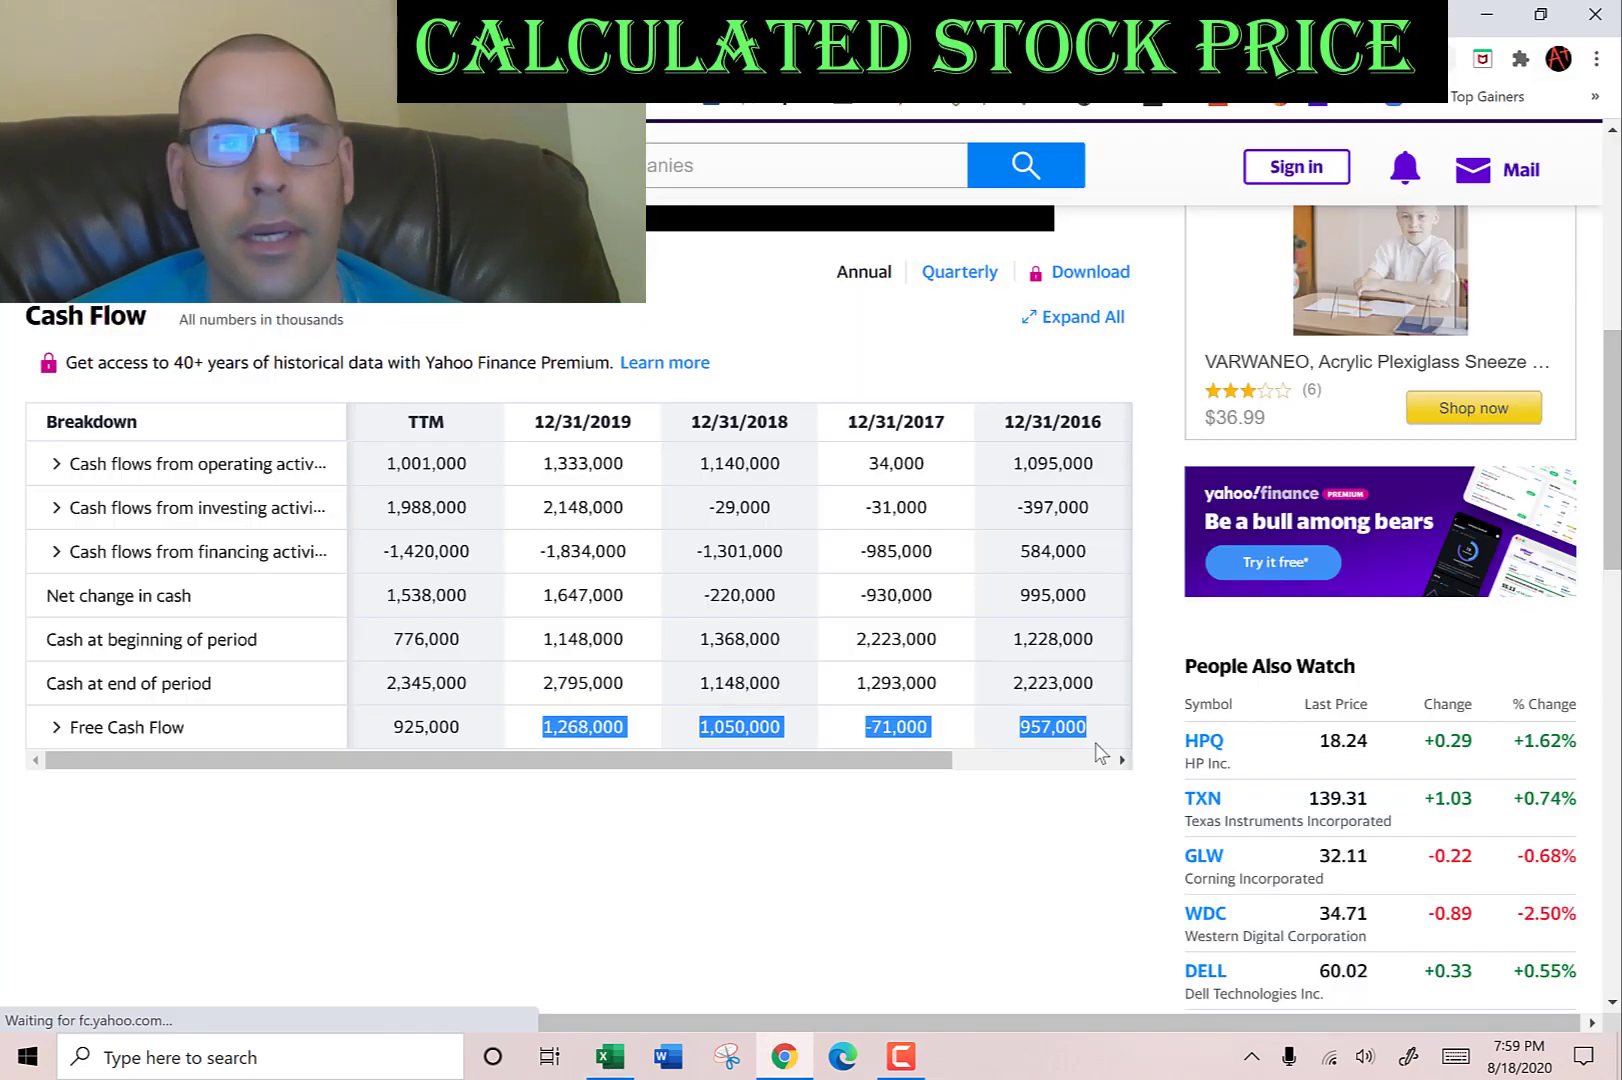
{"action": "scroll", "coordinate": [1060, 730], "scroll_direction": "up", "scroll_amount": 2}
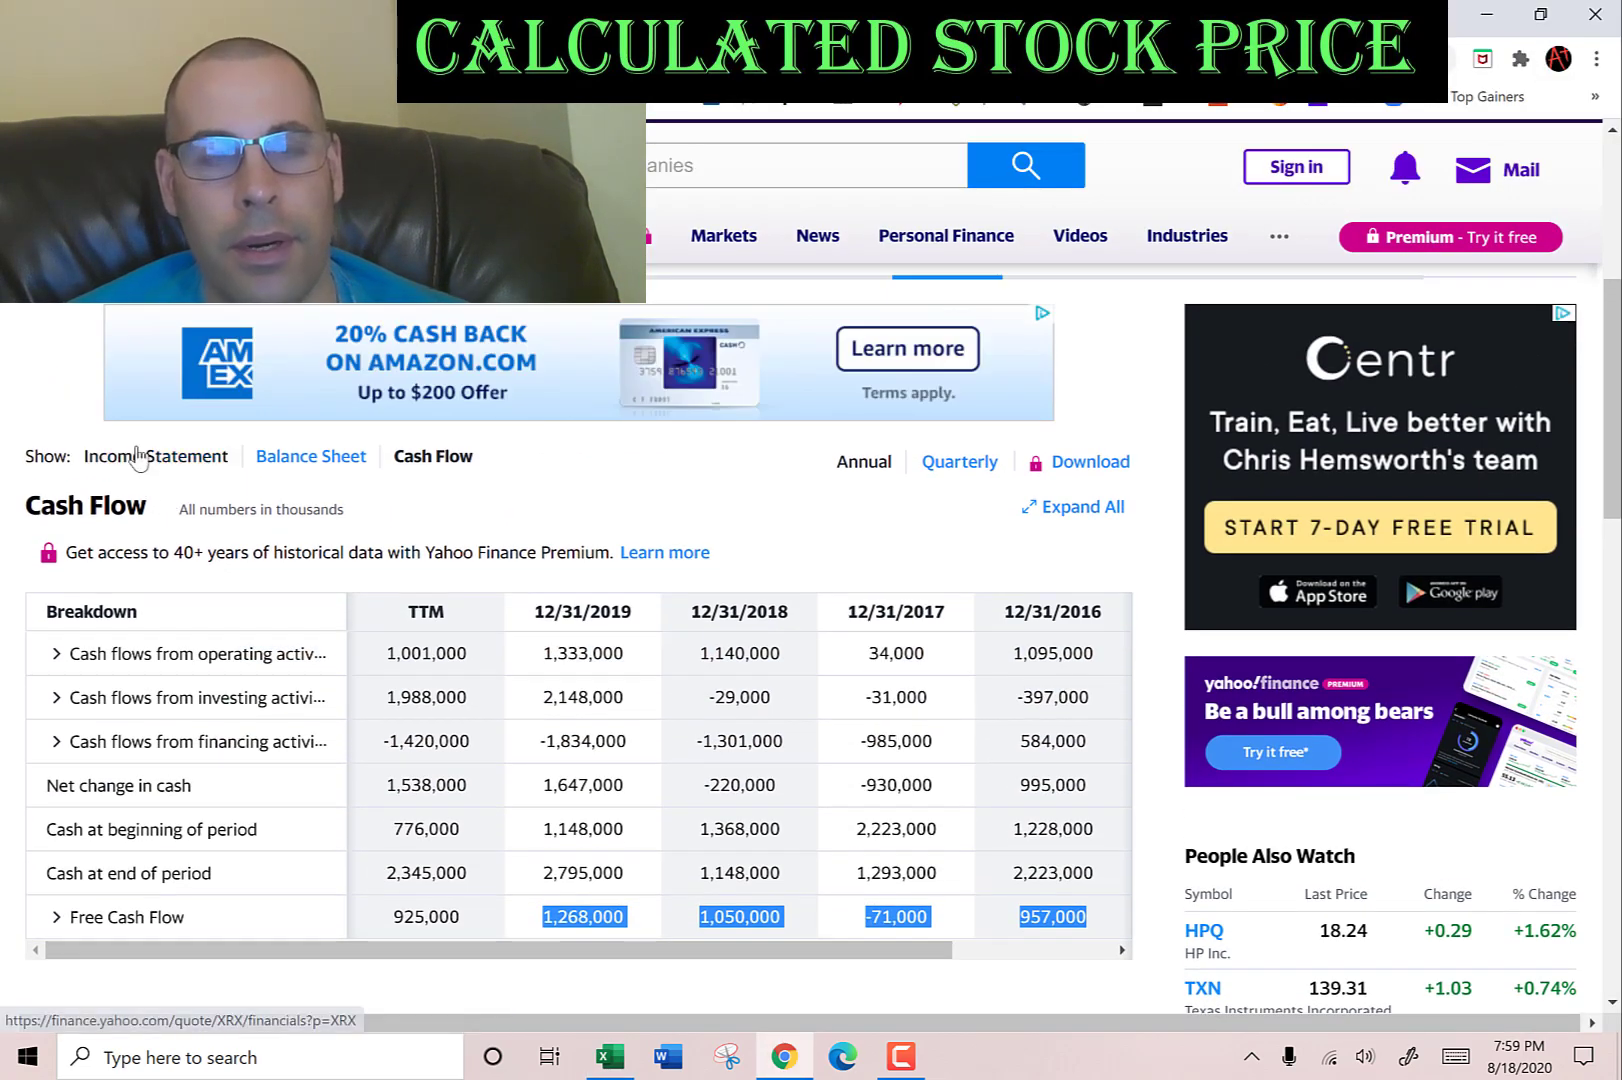
{"action": "left_click", "coordinate": [138, 457]}
{"action": "scroll", "coordinate": [532, 742], "scroll_direction": "down", "scroll_amount": 4}
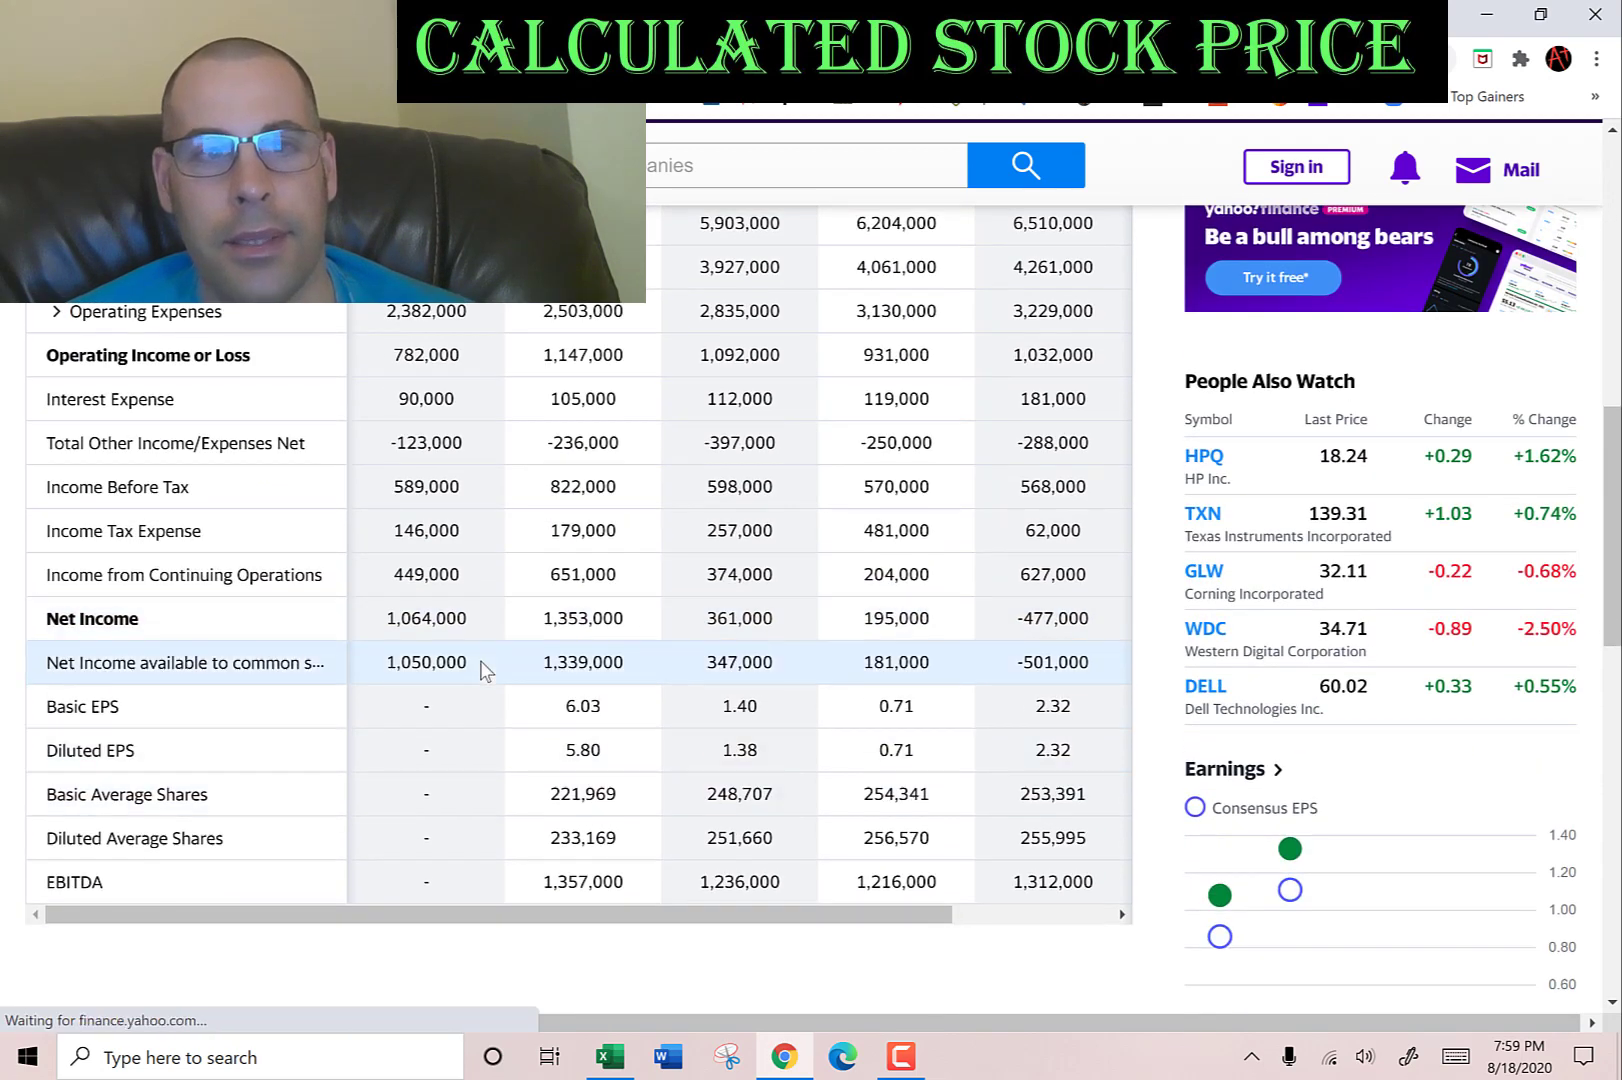
{"action": "left_click_drag", "start_coordinate": [578, 624], "coordinate": [1090, 630]}
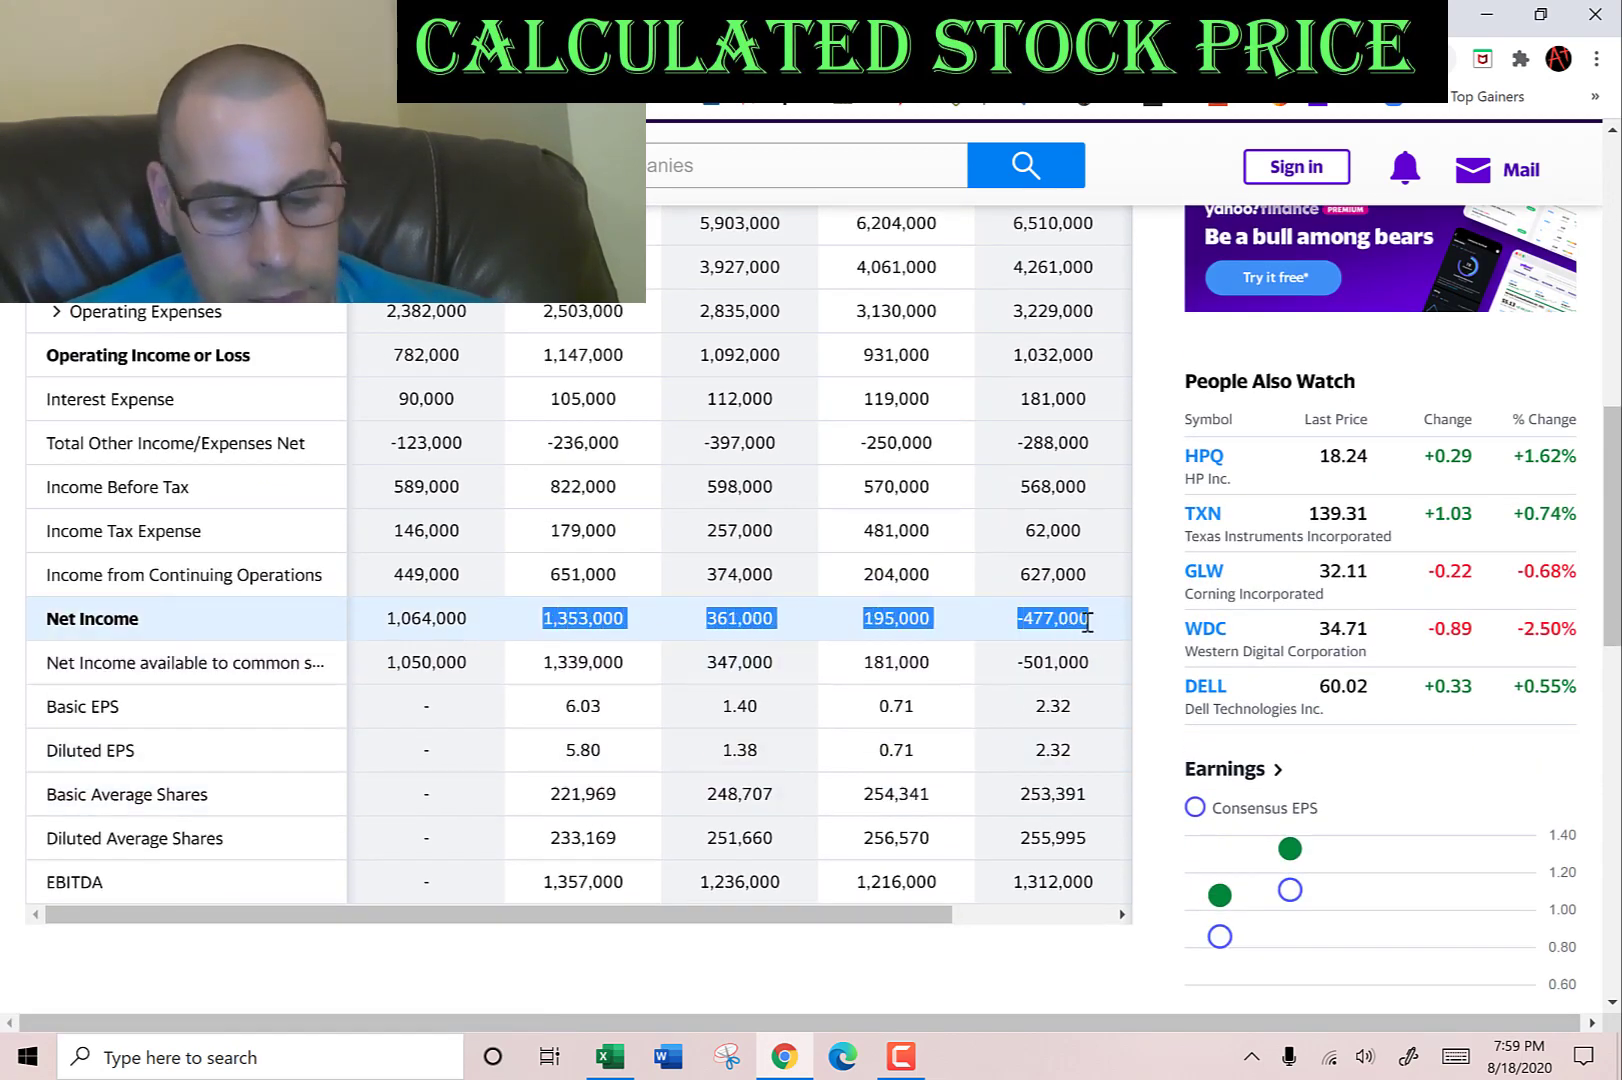
{"action": "key", "text": "alt+Tab"}
{"action": "key", "text": "shift+F10"}
Paste Net Income as text, then copy the 2019–2016 Total Revenue values from Yahoo Finance.
{"action": "key", "text": "s"}
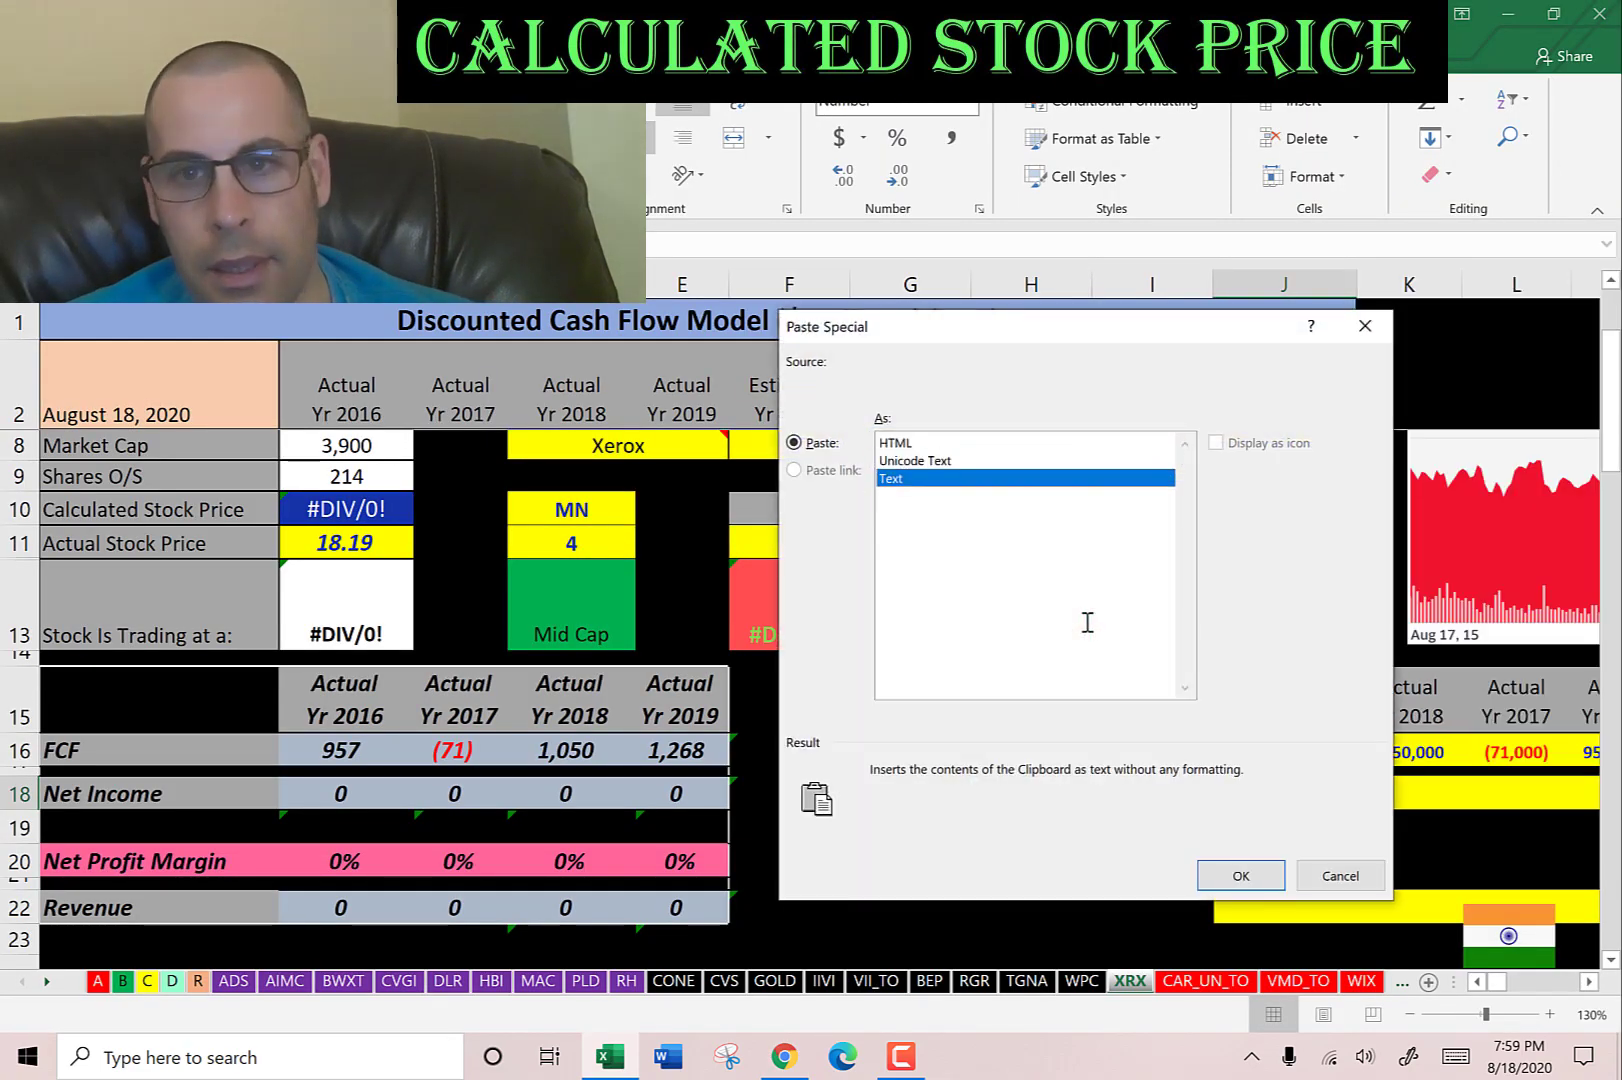
{"action": "key", "text": "Return"}
{"action": "key", "text": "alt+Tab"}
{"action": "scroll", "coordinate": [841, 437], "scroll_direction": "up", "scroll_amount": 1}
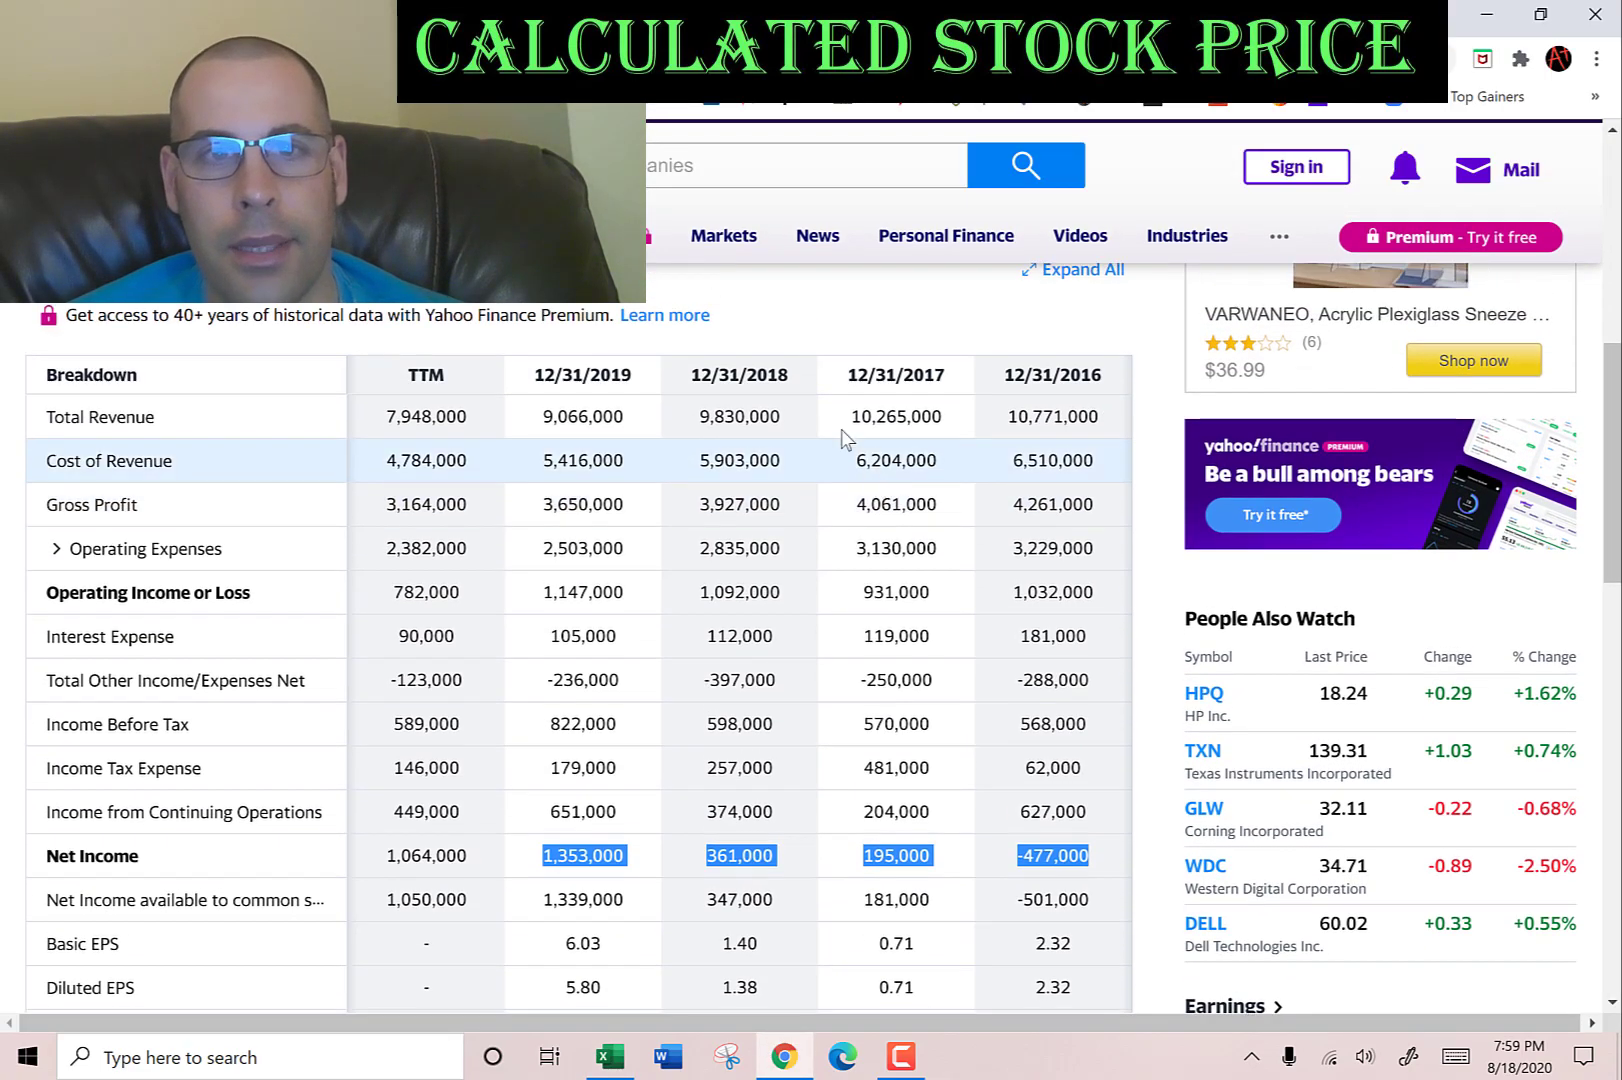
{"action": "left_click_drag", "start_coordinate": [541, 416], "coordinate": [1128, 420]}
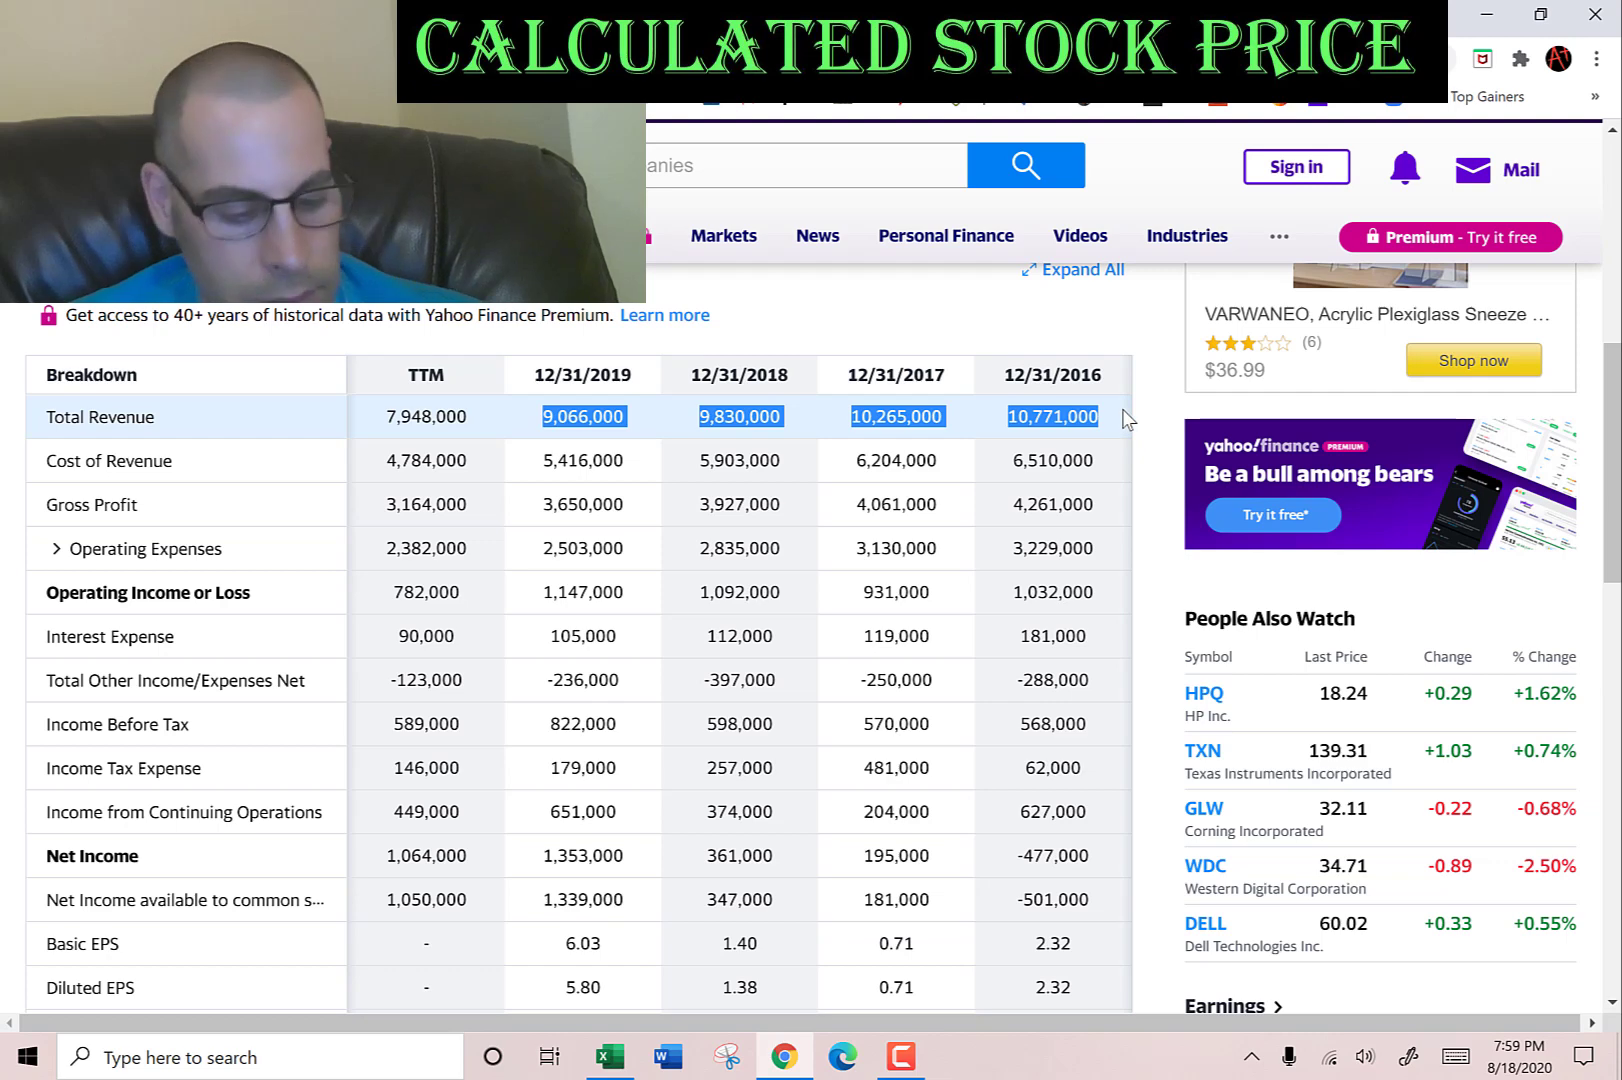
{"action": "key", "text": "alt+Tab"}
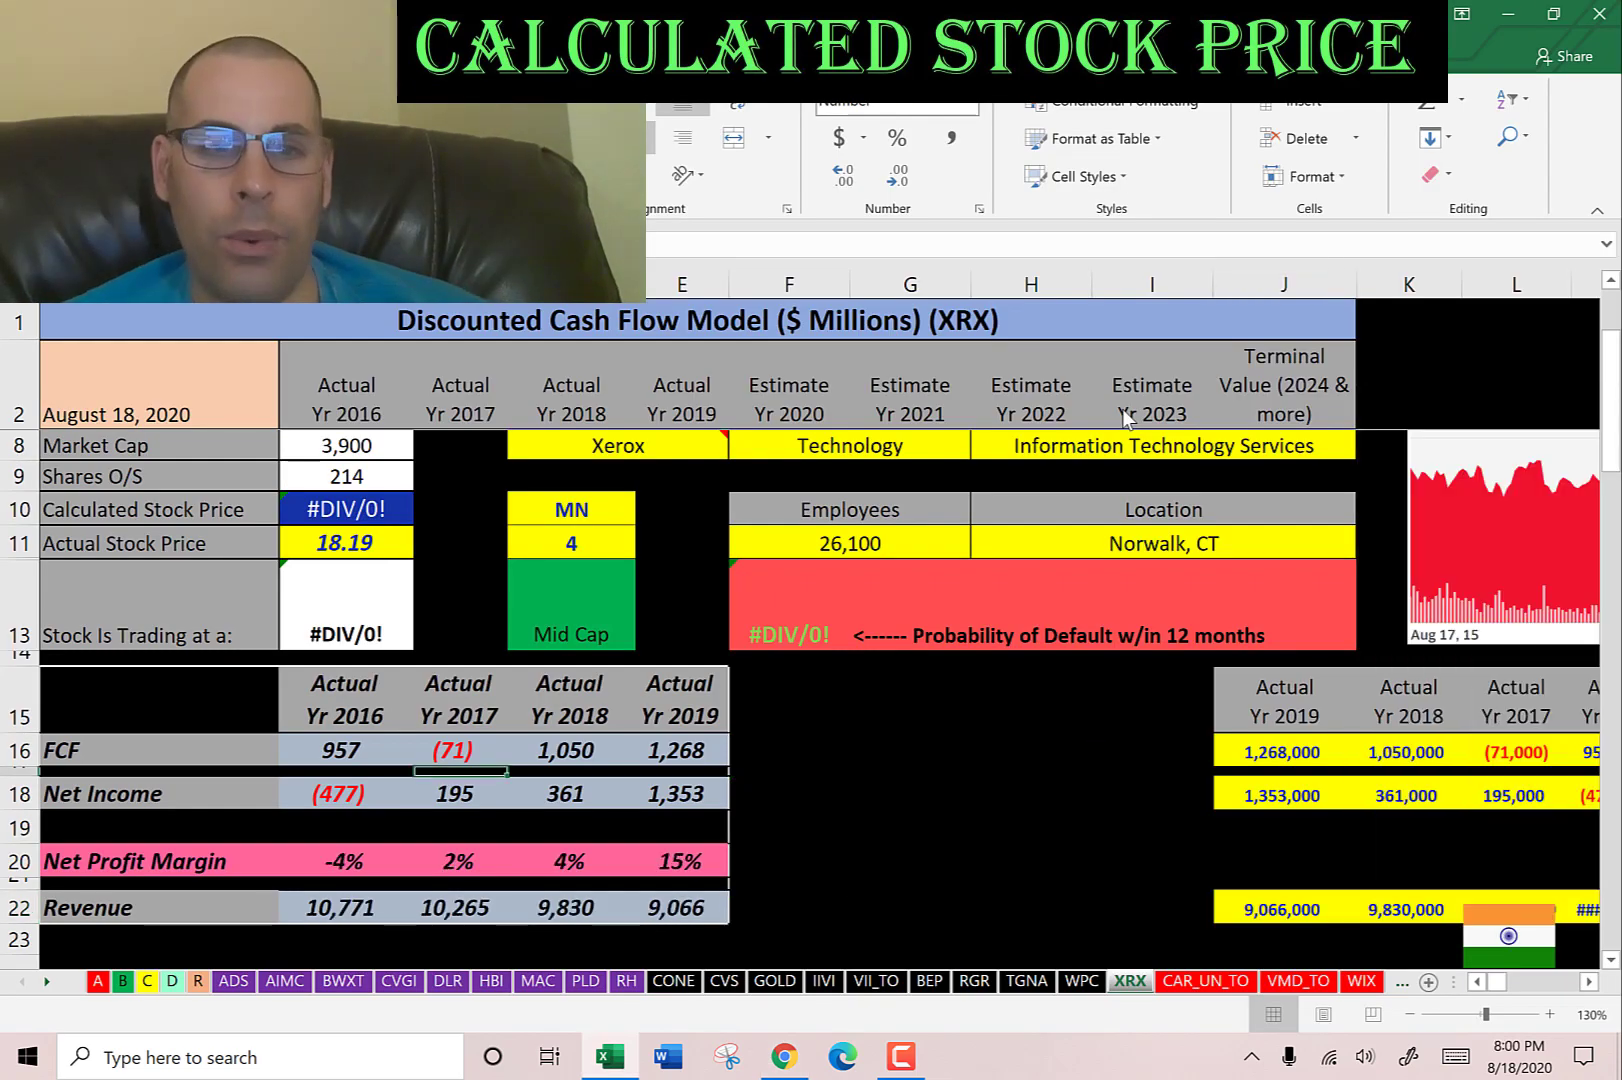
Review the FCF, net profit margin (-4% to 15%) and Revenue rows, ending at the debt inputs.
{"action": "key", "text": "Up"}
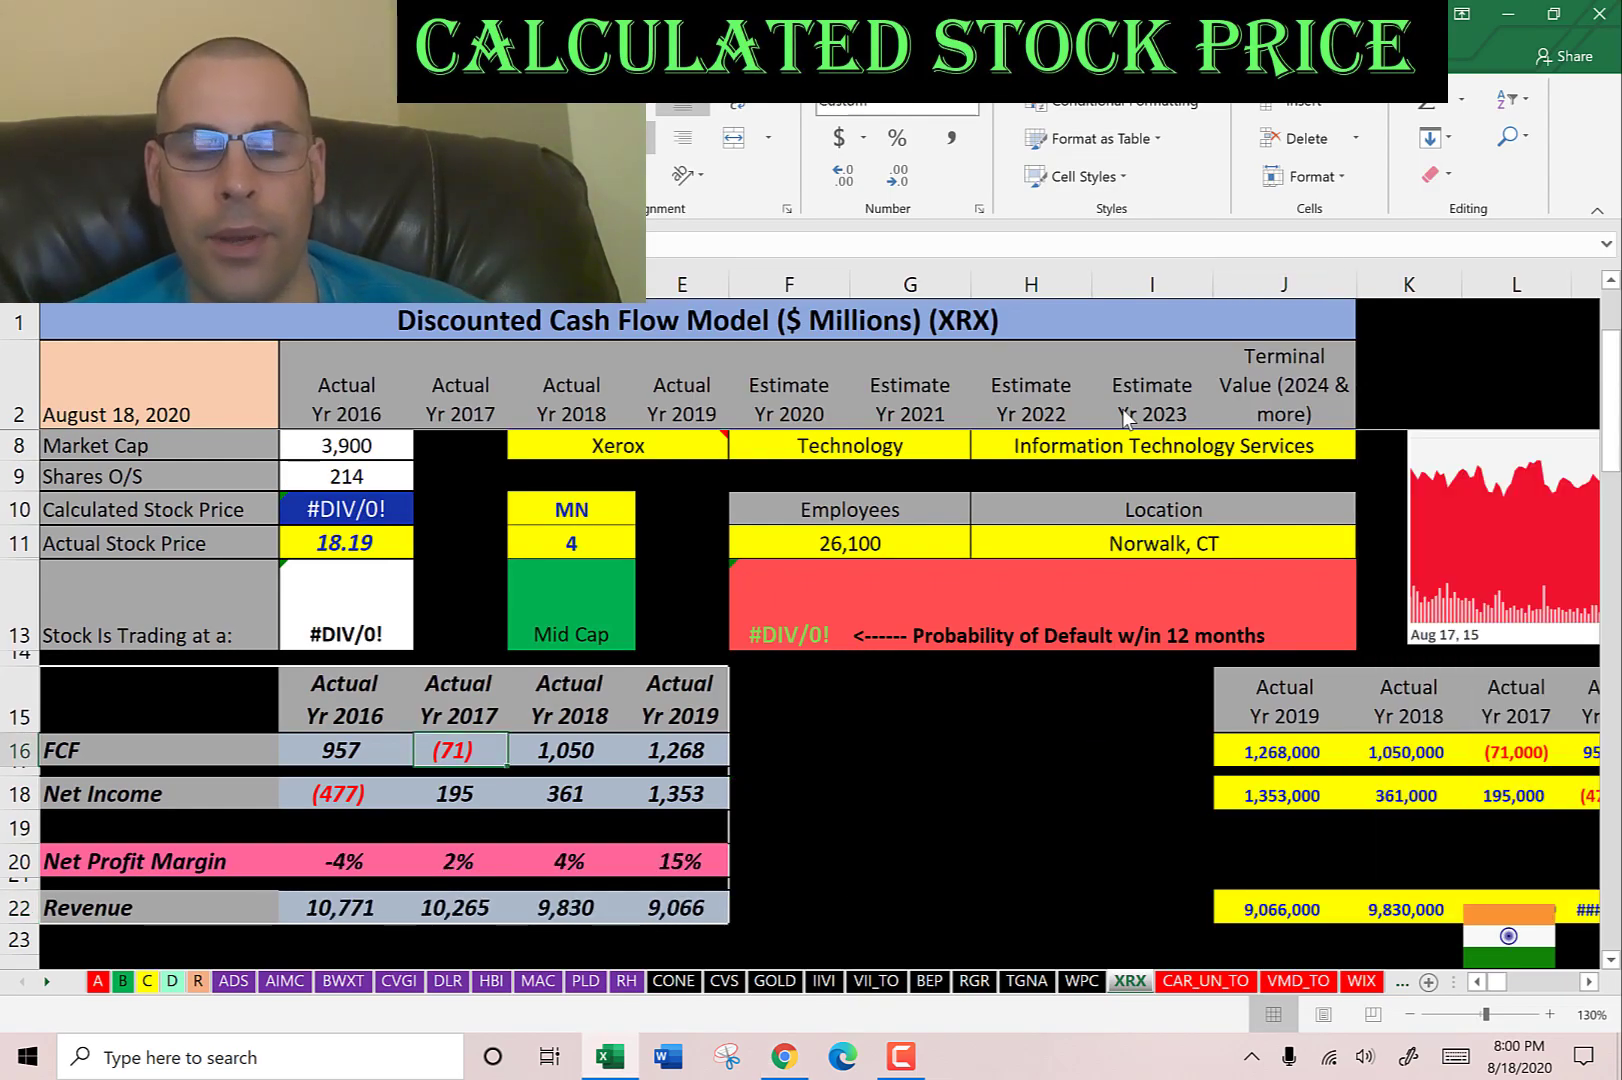
{"action": "key", "text": "Right"}
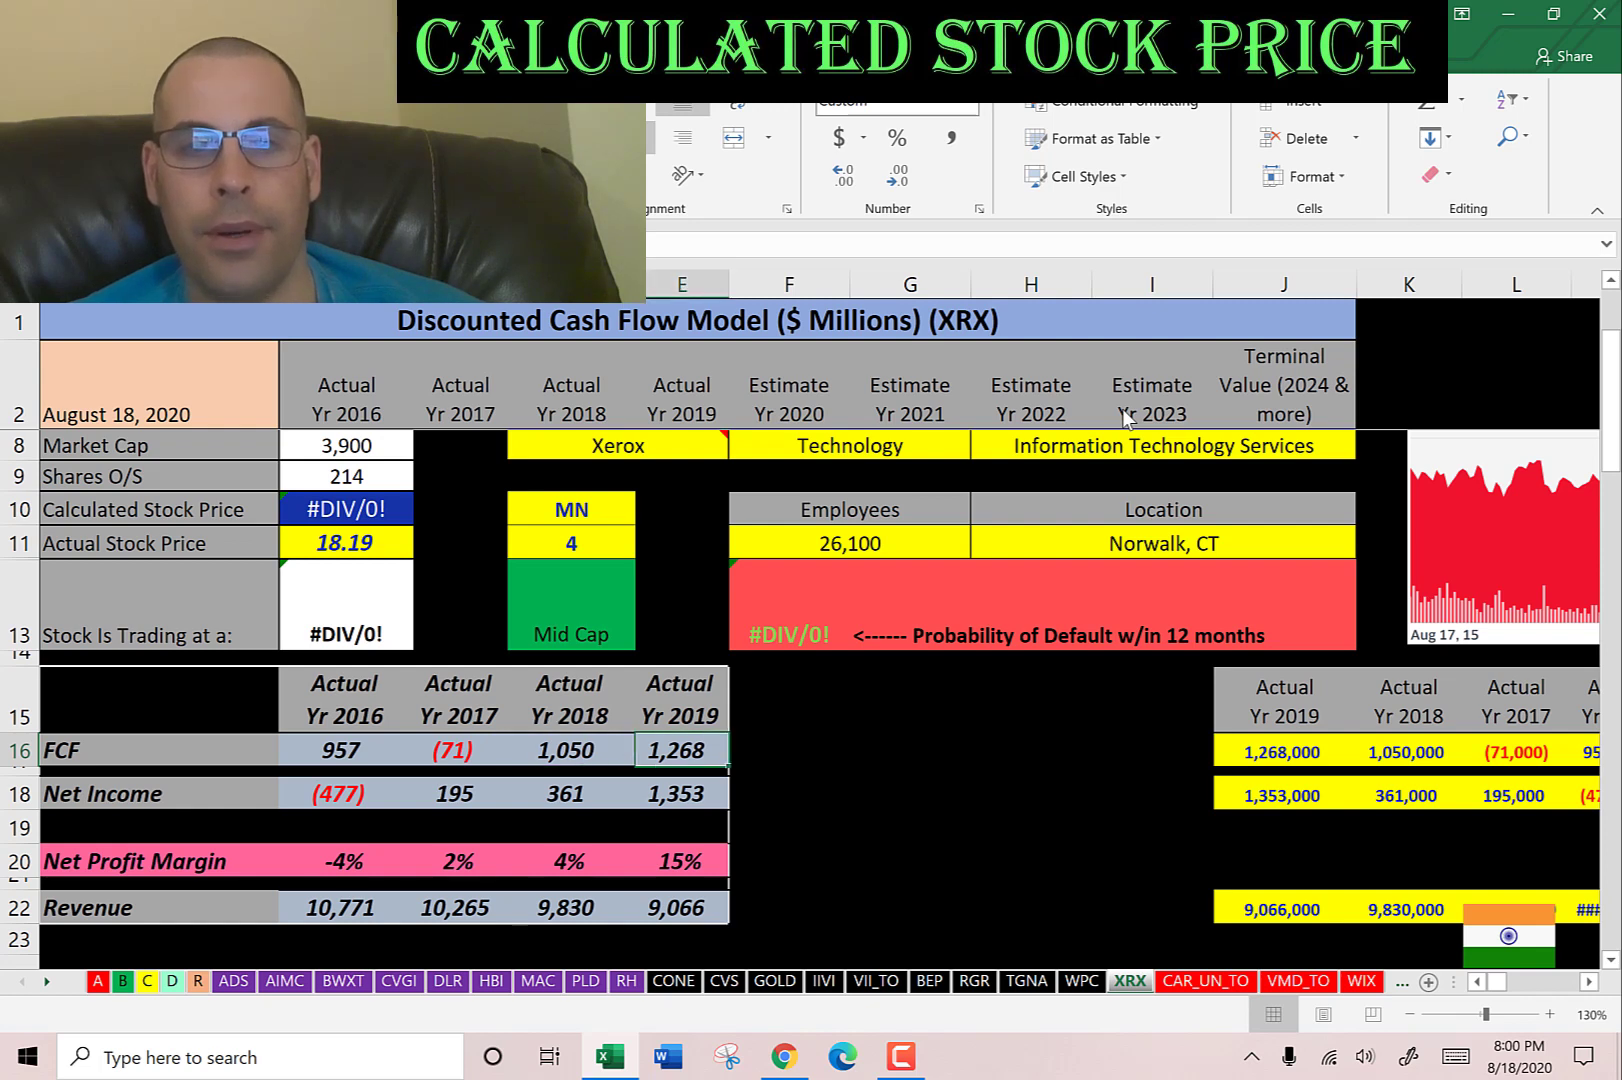
{"action": "key", "text": "Left"}
{"action": "key", "text": "Left"}
{"action": "key", "text": "Left"}
{"action": "key", "text": "Down"}
{"action": "key", "text": "Down"}
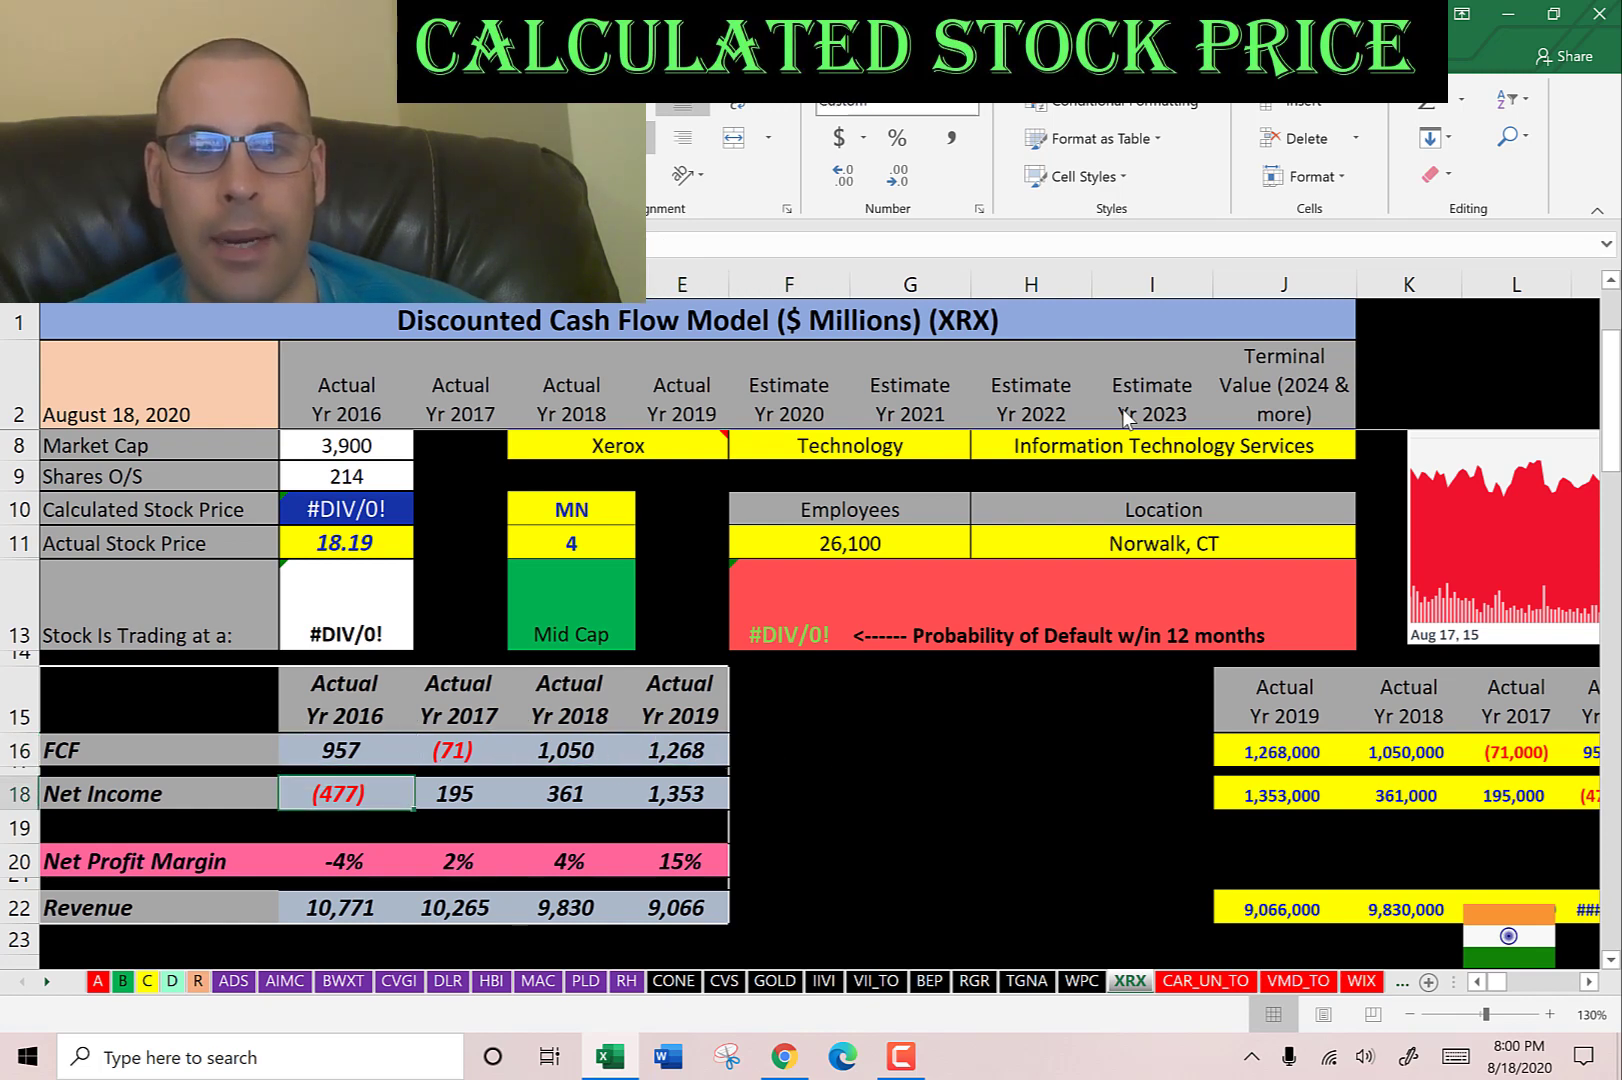
{"action": "key", "text": "Right"}
{"action": "key", "text": "Right"}
{"action": "key", "text": "Down"}
{"action": "key", "text": "Down"}
{"action": "key", "text": "Left"}
{"action": "key", "text": "Left"}
{"action": "key", "text": "Down"}
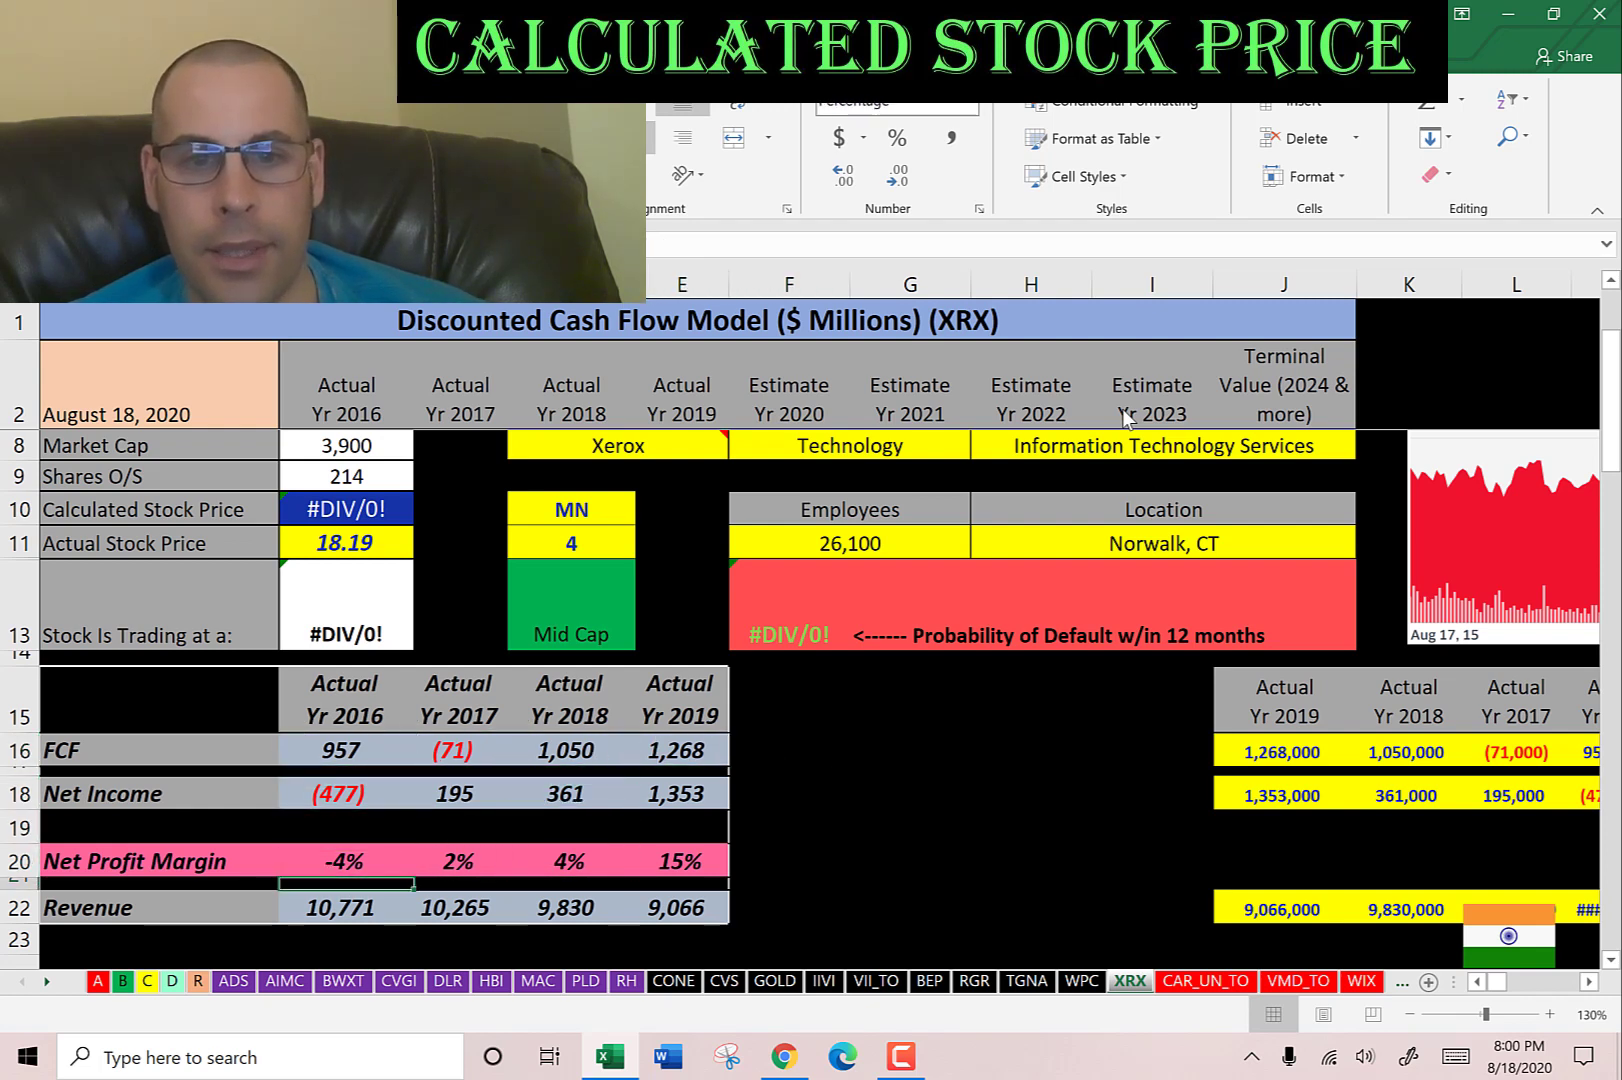
{"action": "key", "text": "Down"}
{"action": "key", "text": "Right"}
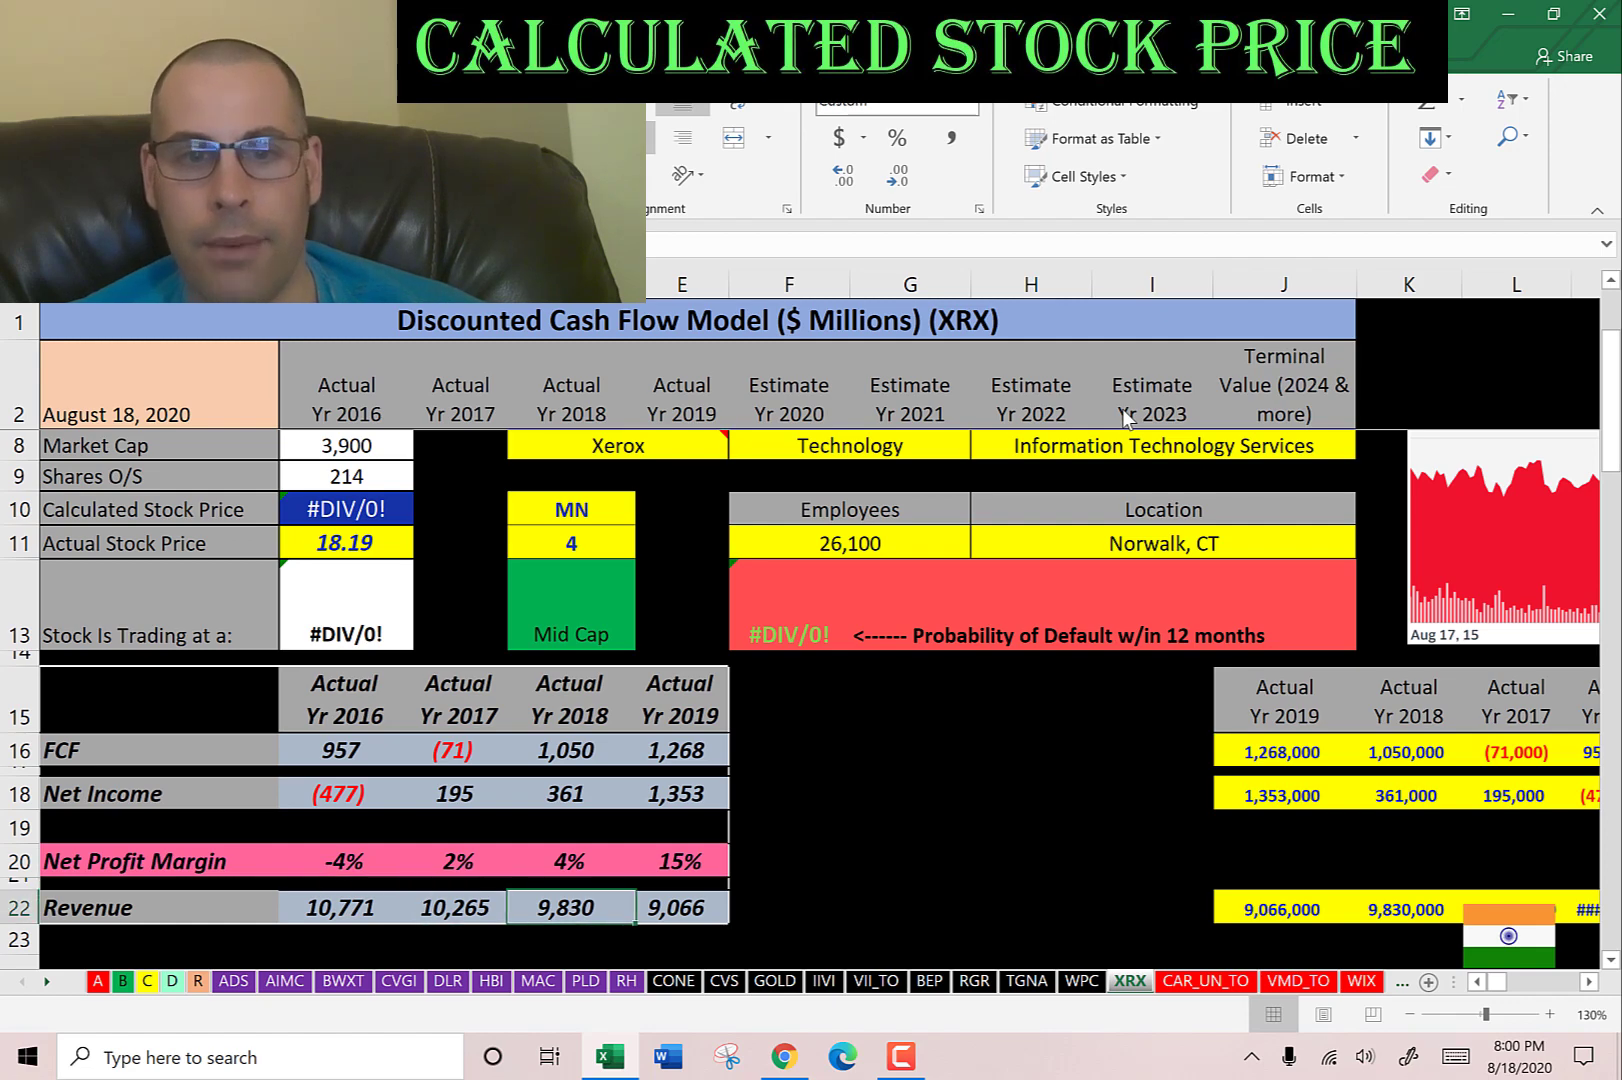
{"action": "key", "text": "Right"}
{"action": "key", "text": "Left"}
{"action": "key", "text": "Down"}
{"action": "key", "text": "Down"}
{"action": "key", "text": "Down"}
{"action": "key", "text": "Down"}
{"action": "key", "text": "Down"}
{"action": "key", "text": "Down"}
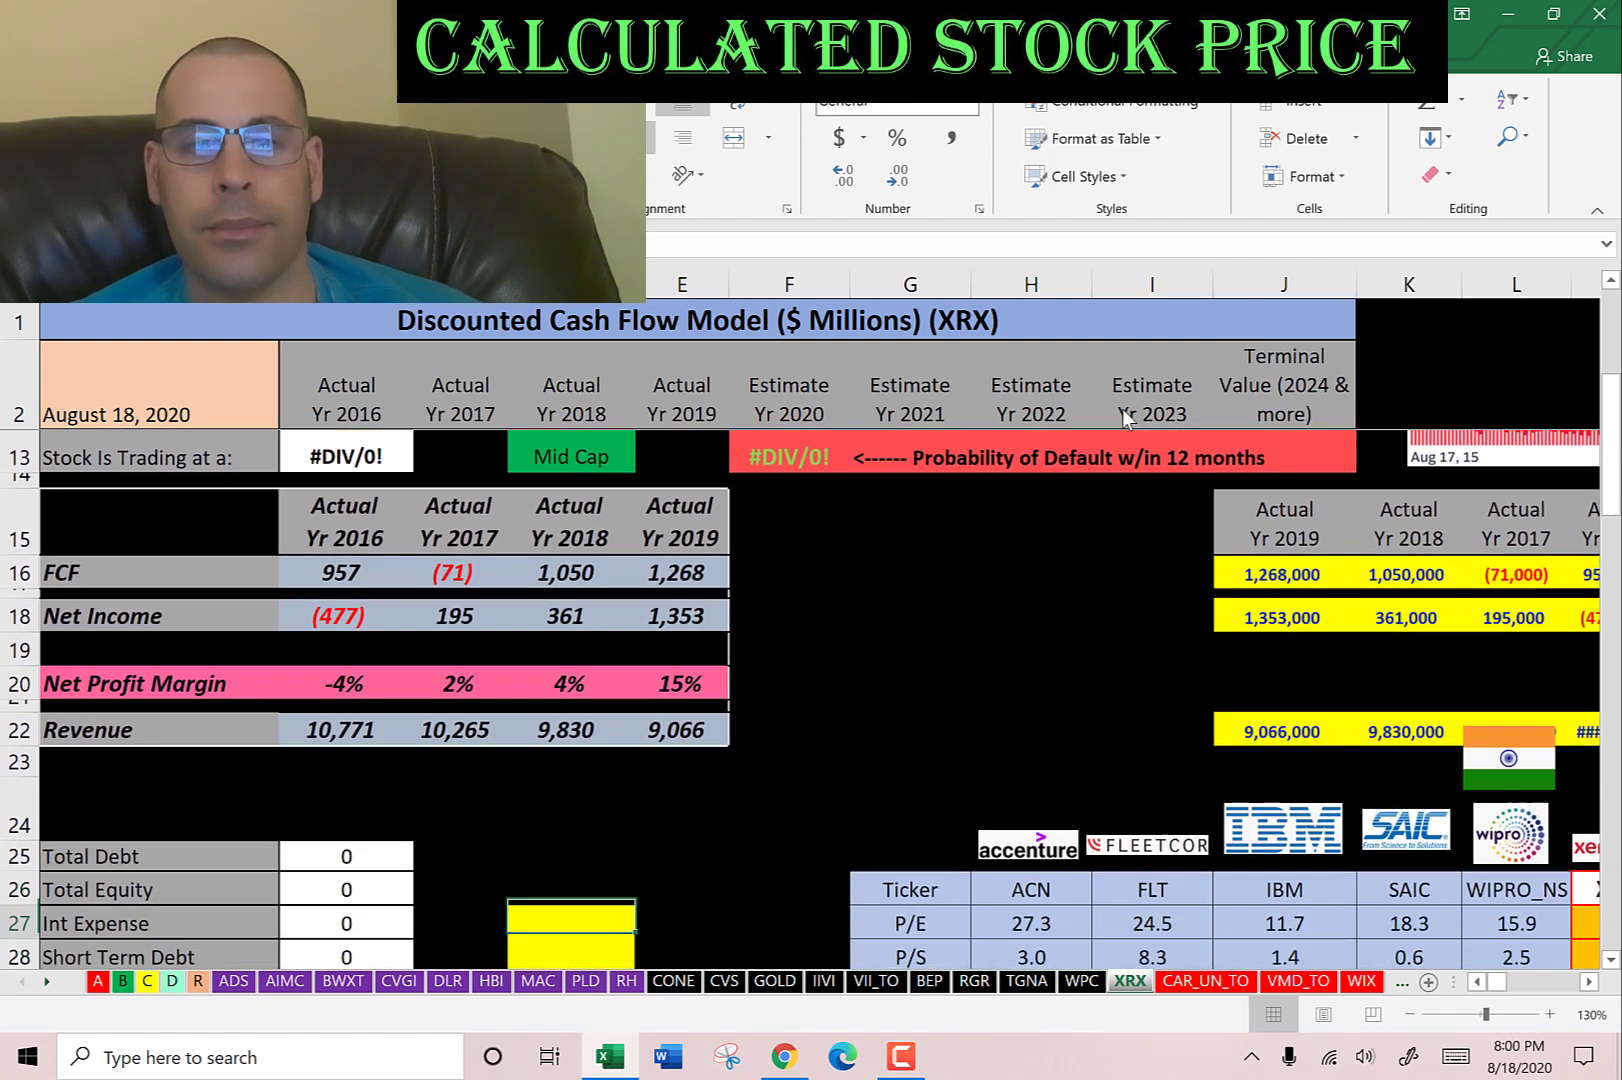
Expand the Yahoo balance sheet liabilities and copy the 2019 current debt of 1,049 into Short Term Debt.
{"action": "key", "text": "alt+Tab"}
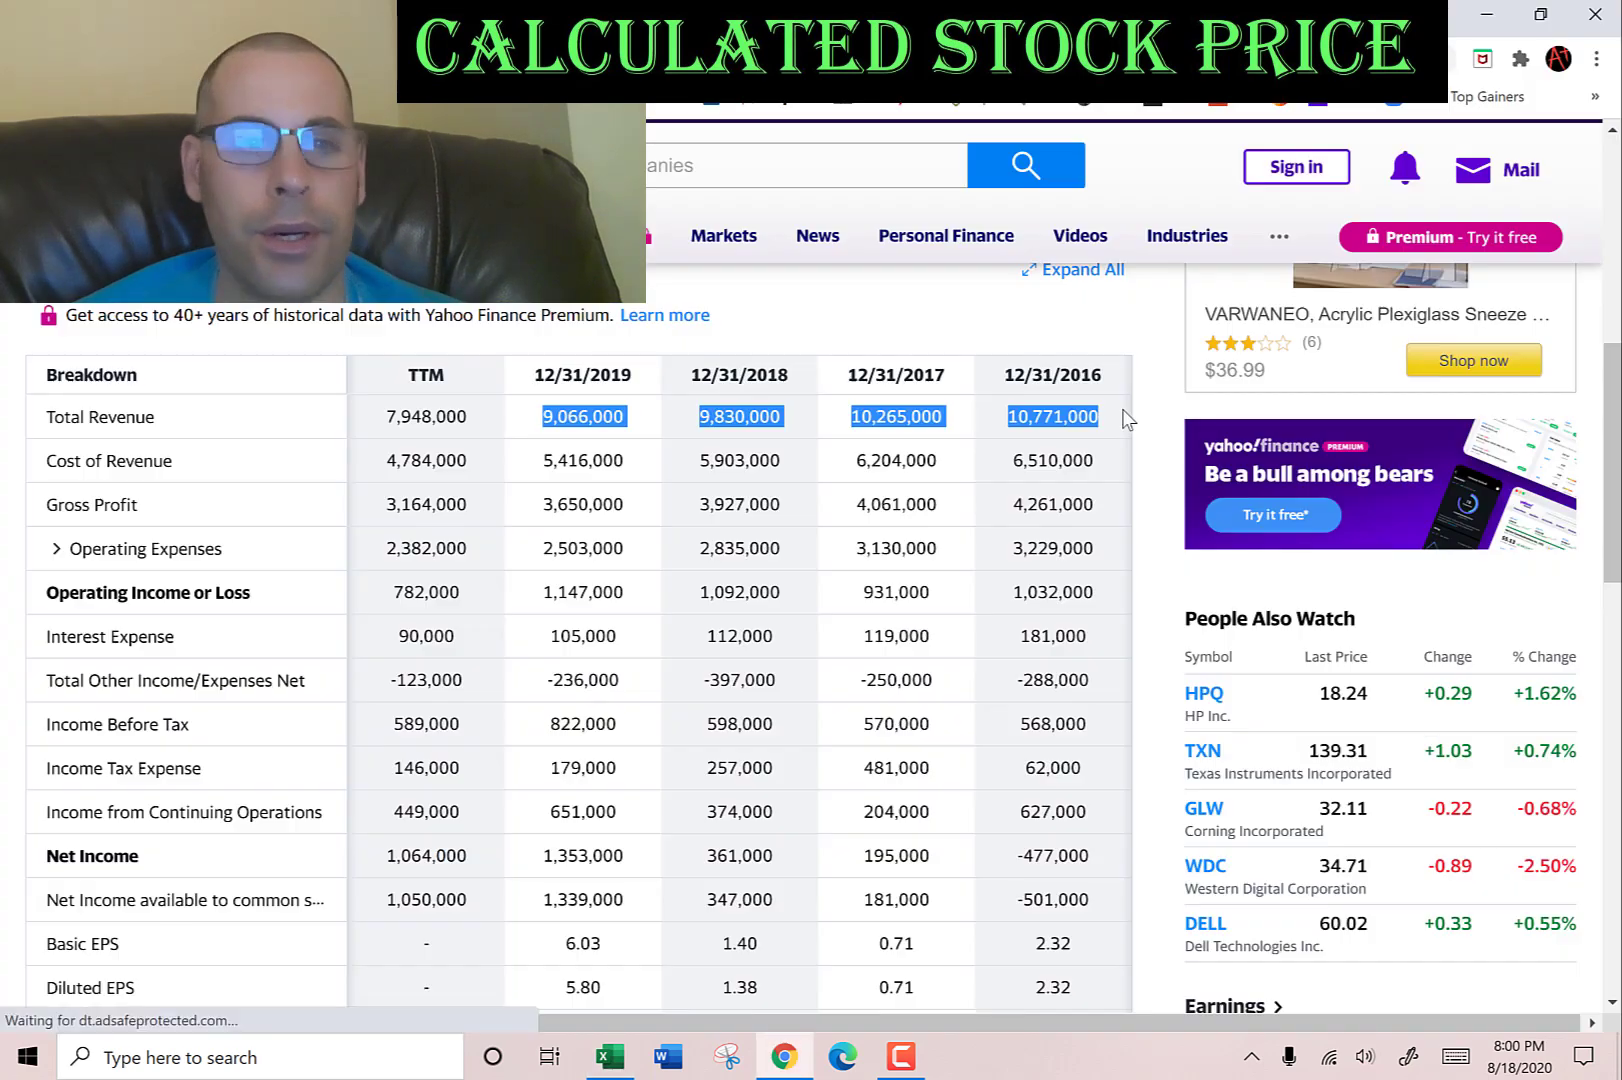
{"action": "left_click", "coordinate": [556, 636]}
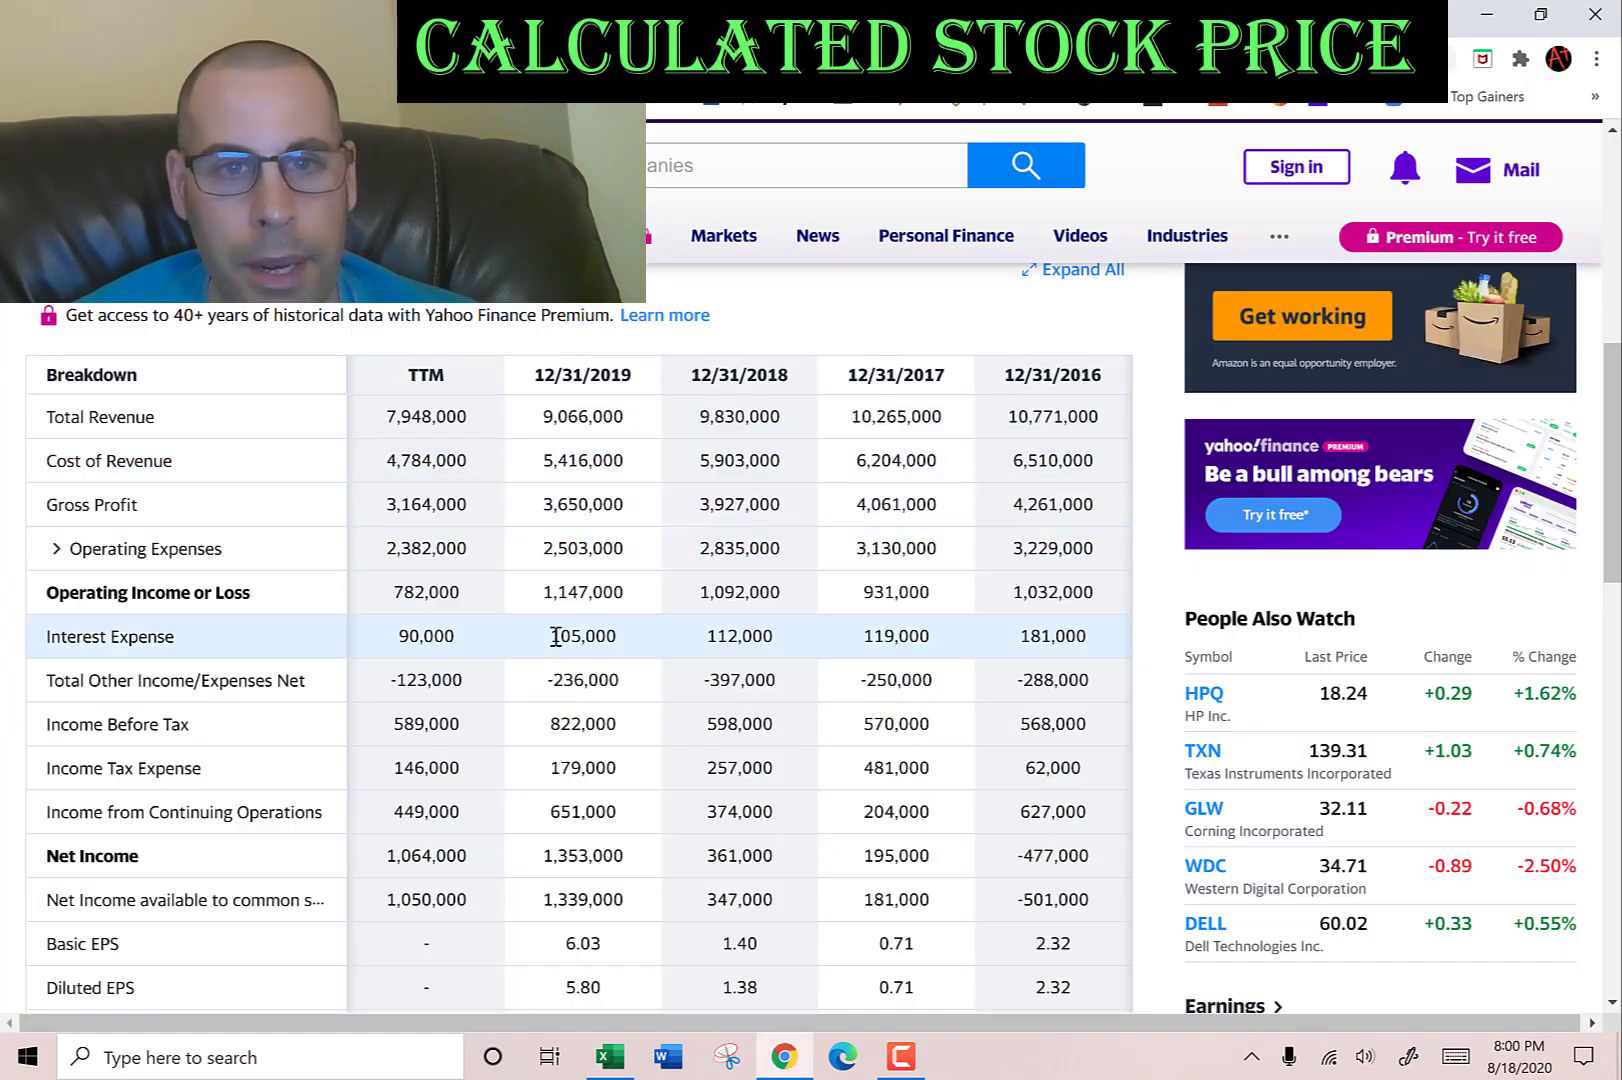
{"action": "key", "text": "alt+Tab"}
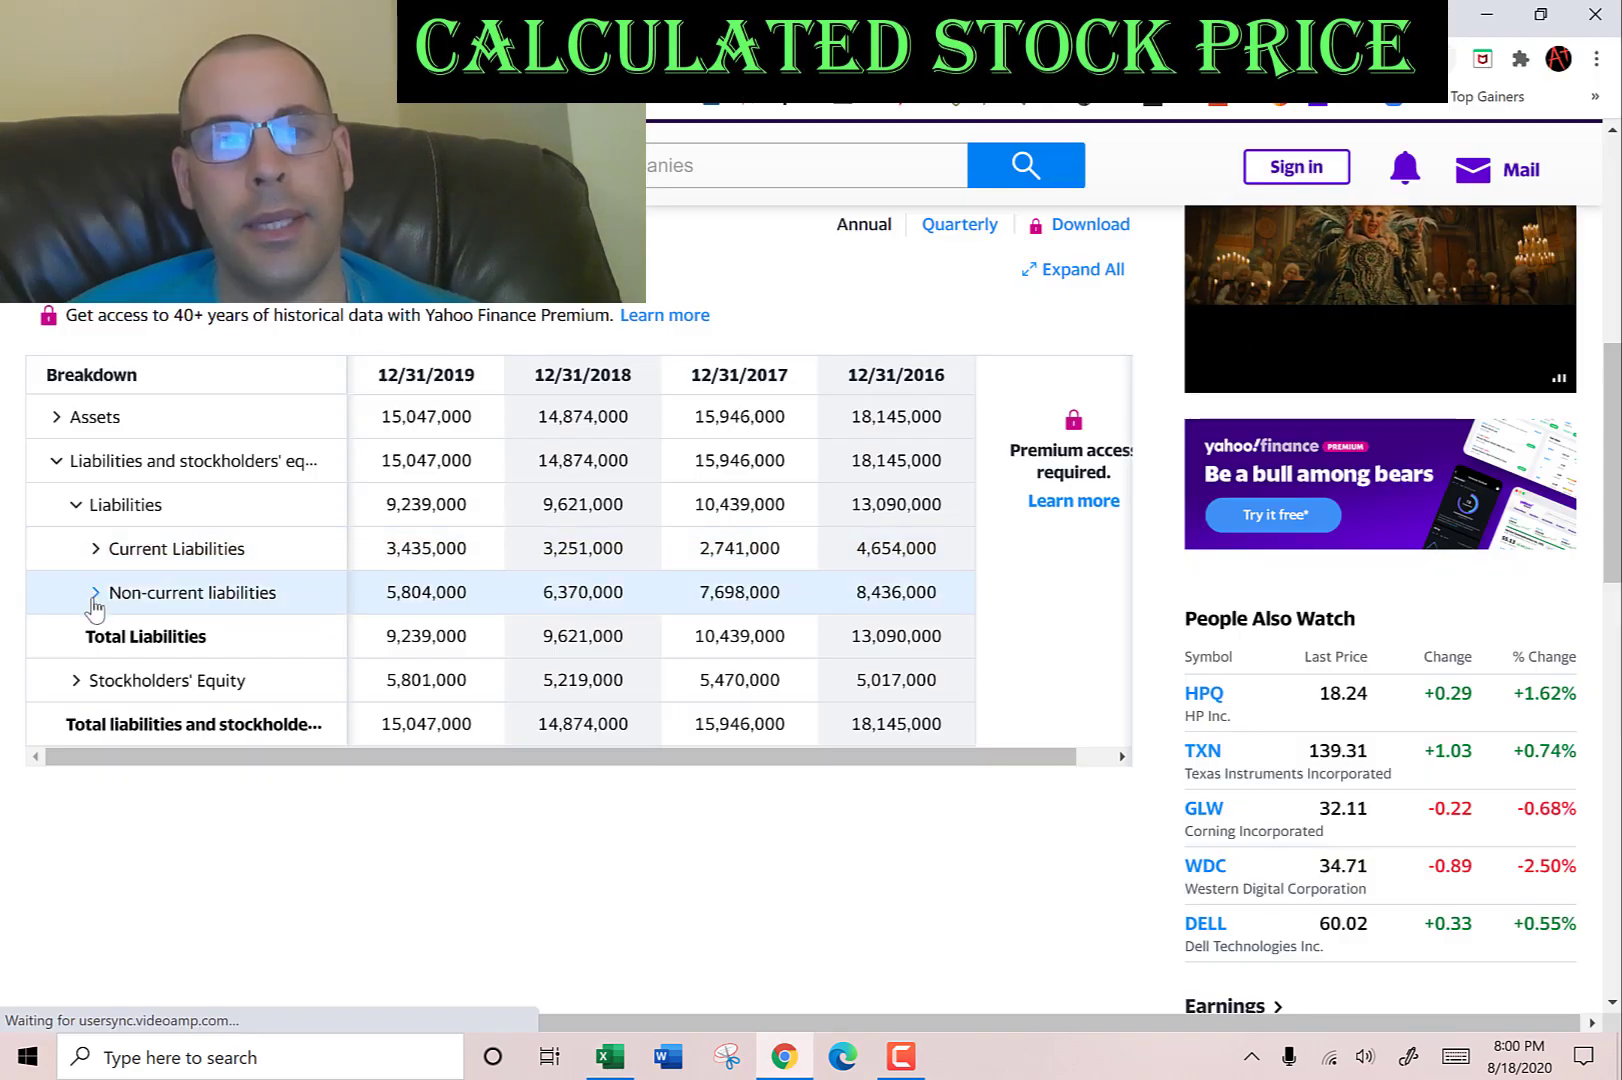
{"action": "left_click", "coordinate": [95, 594]}
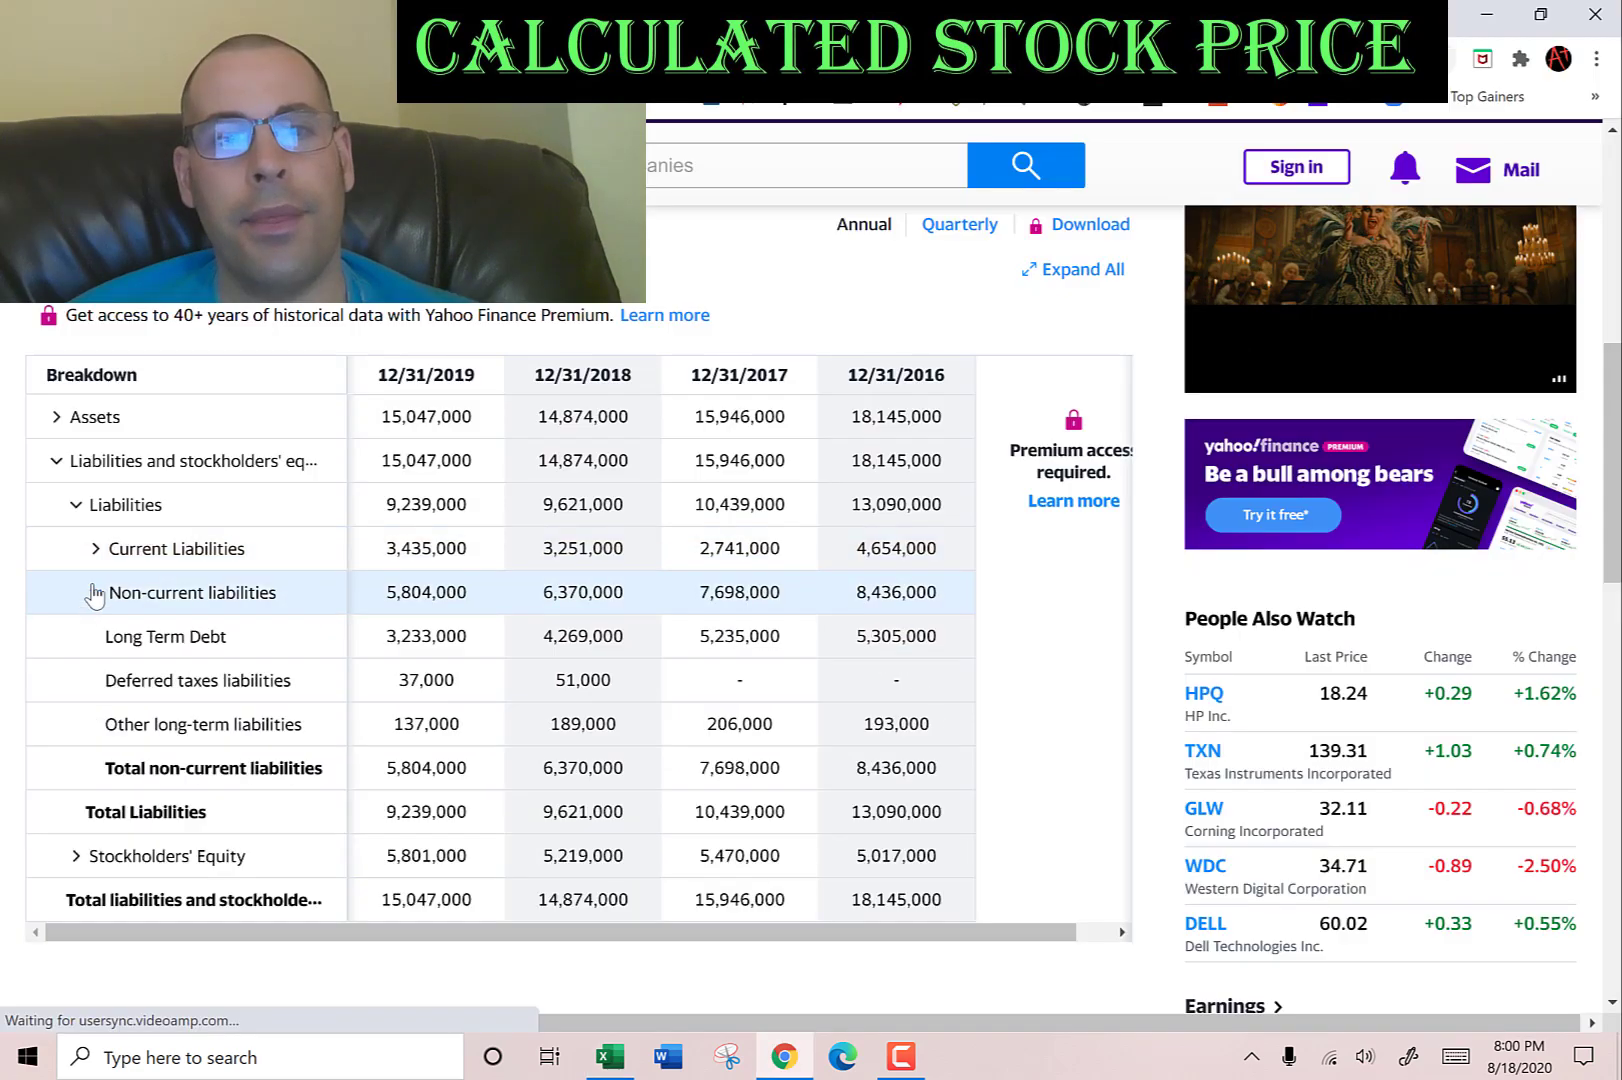
{"action": "left_click", "coordinate": [95, 548]}
{"action": "double_click", "coordinate": [430, 594]}
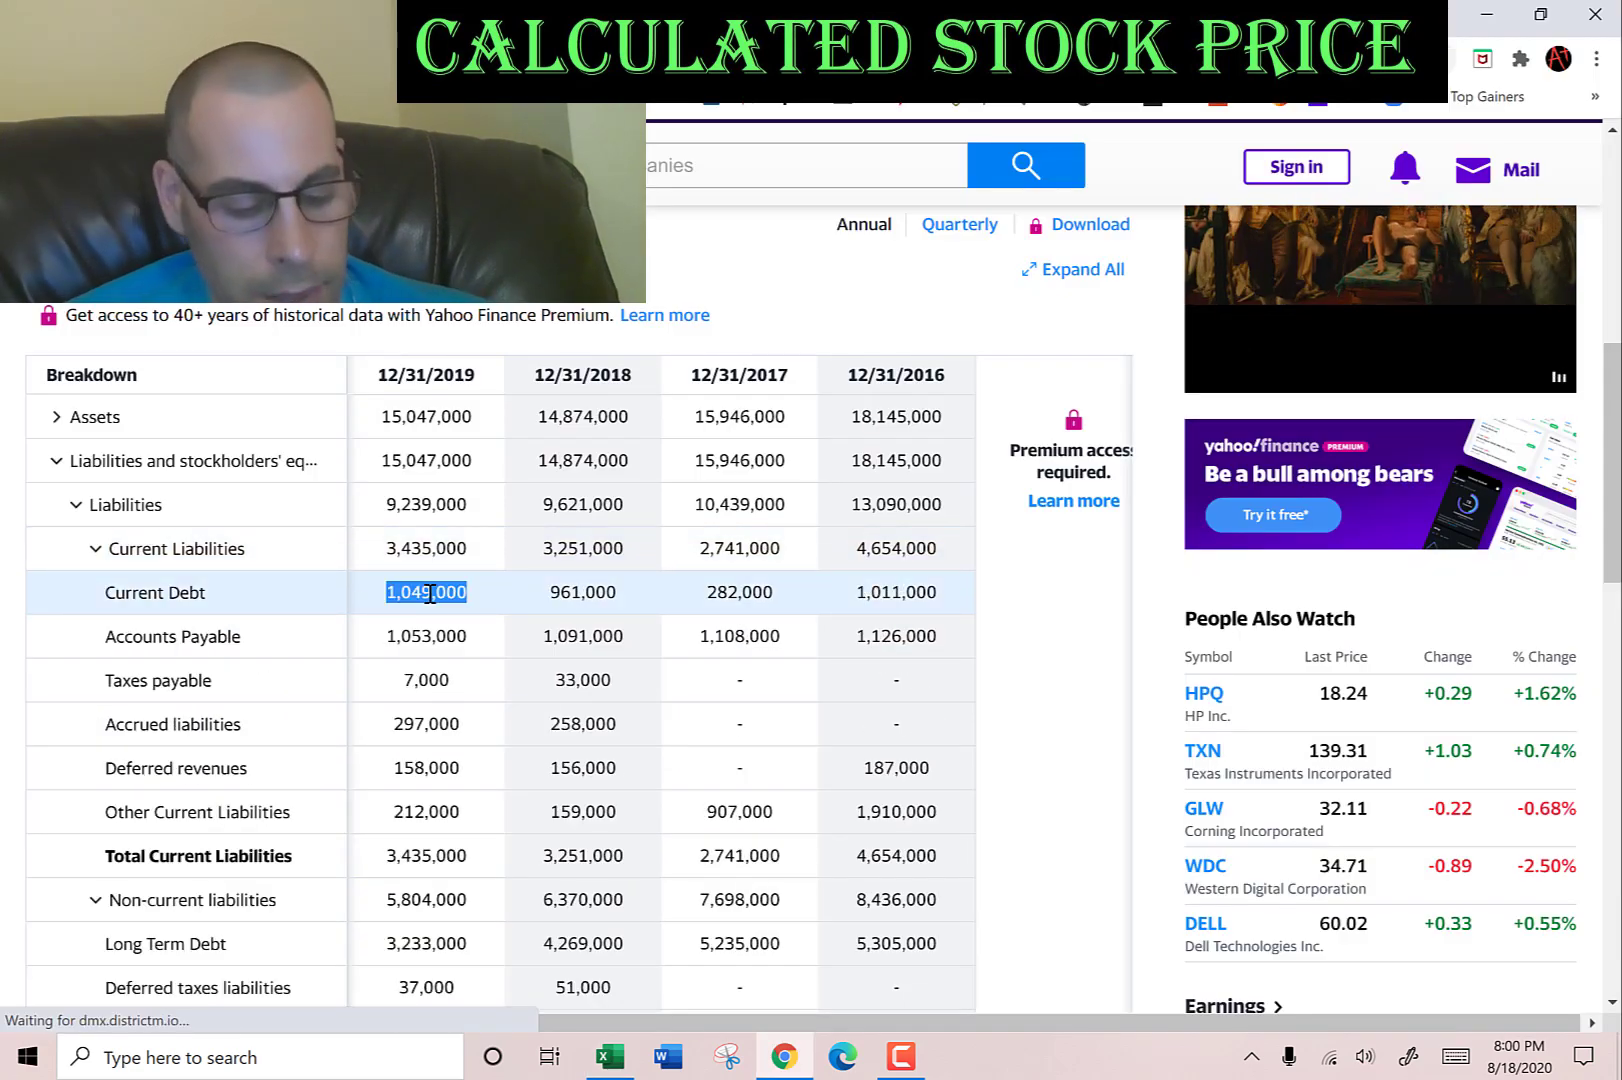
{"action": "key", "text": "alt+Tab"}
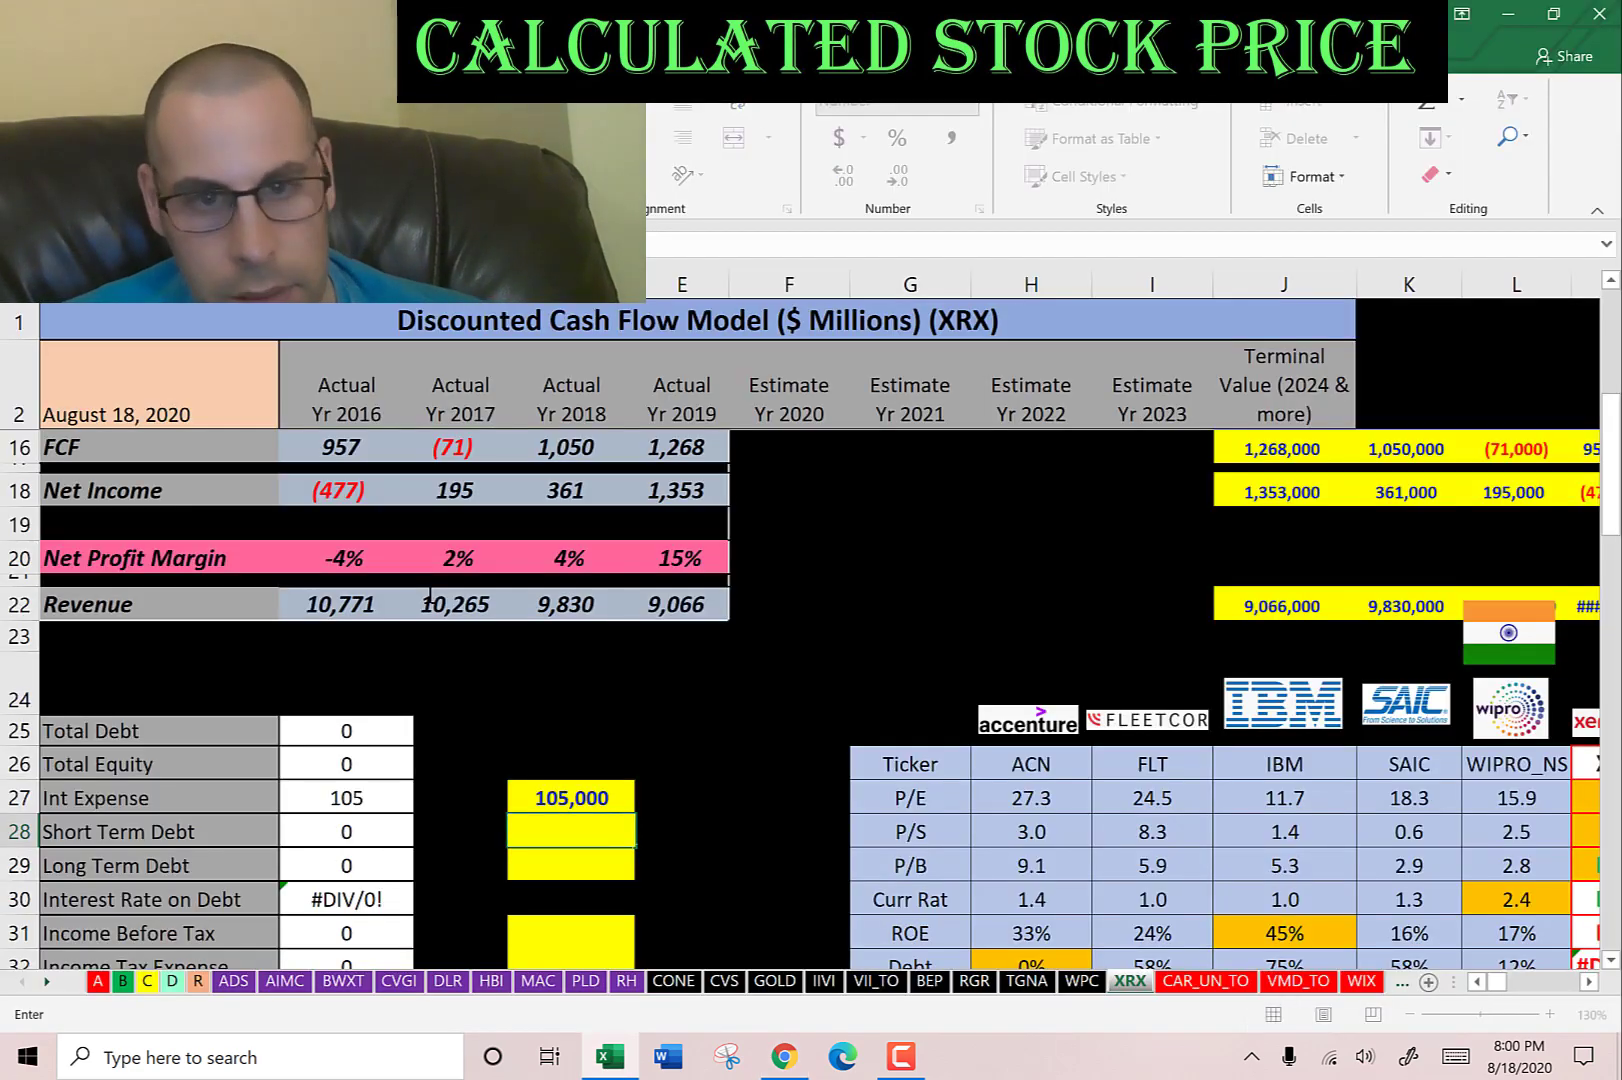
Paste the 2019 long-term debt of 3,233 into the model's Long Term Debt cell.
{"action": "key", "text": "alt+Tab"}
{"action": "scroll", "coordinate": [428, 850], "scroll_direction": "down", "scroll_amount": 1}
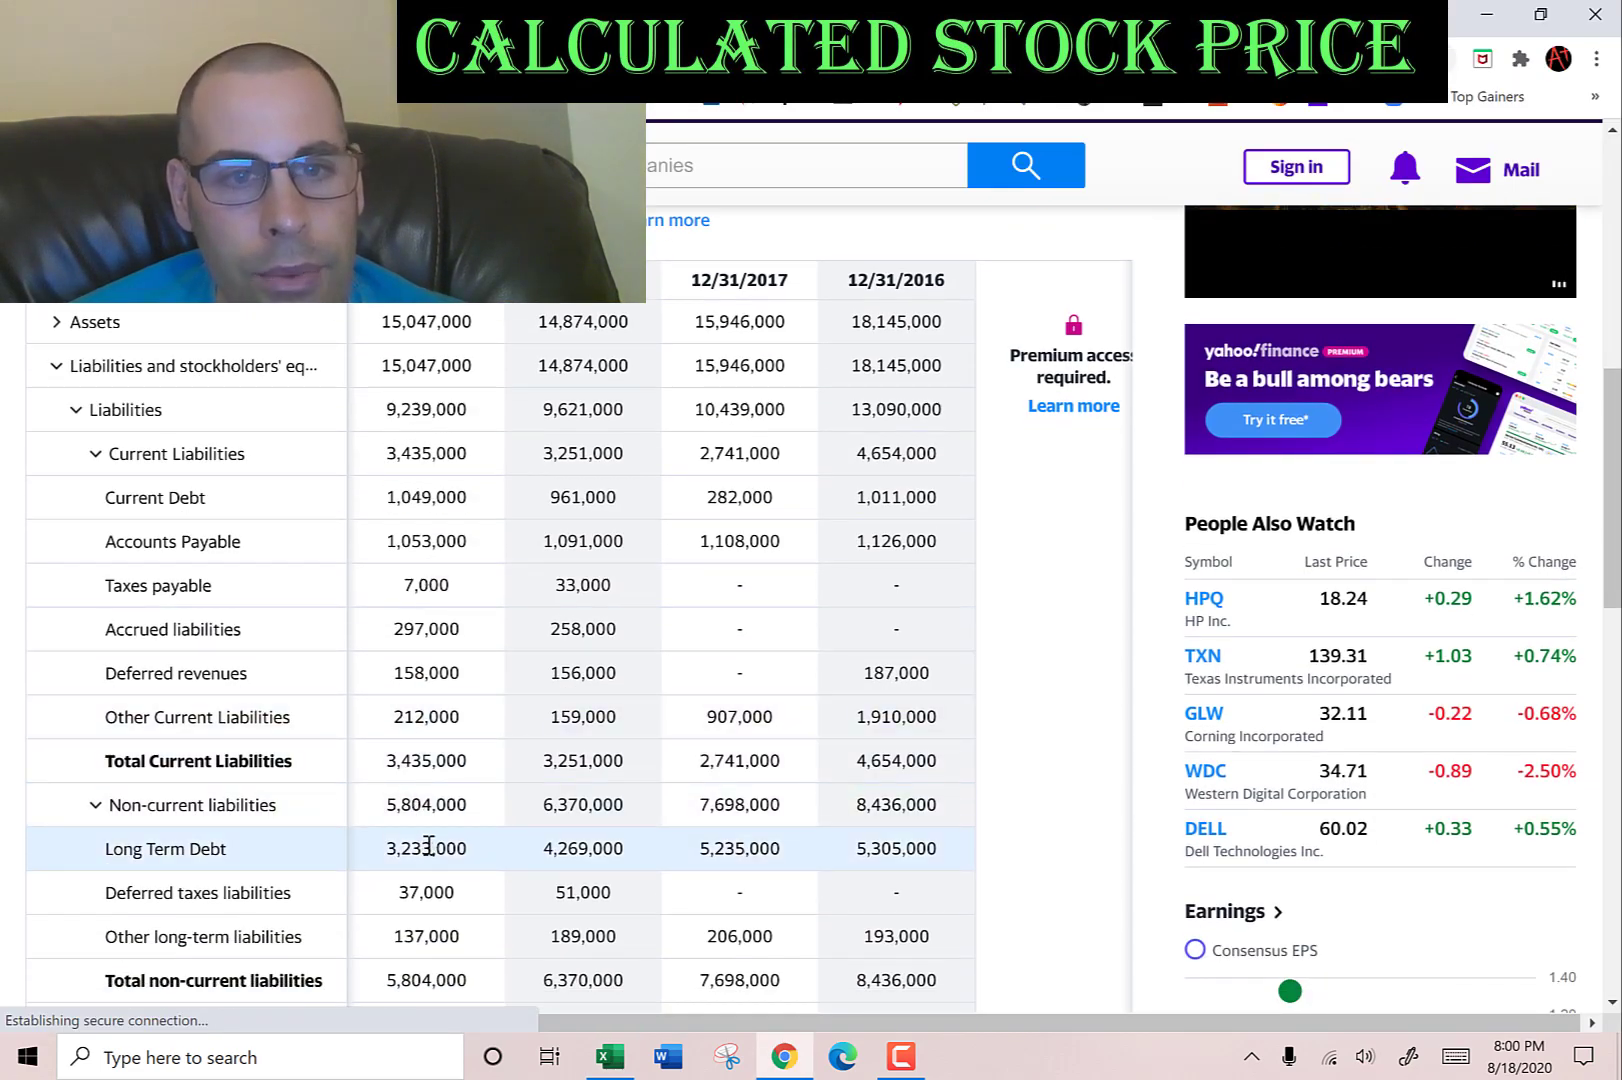
{"action": "key", "text": "alt+Tab"}
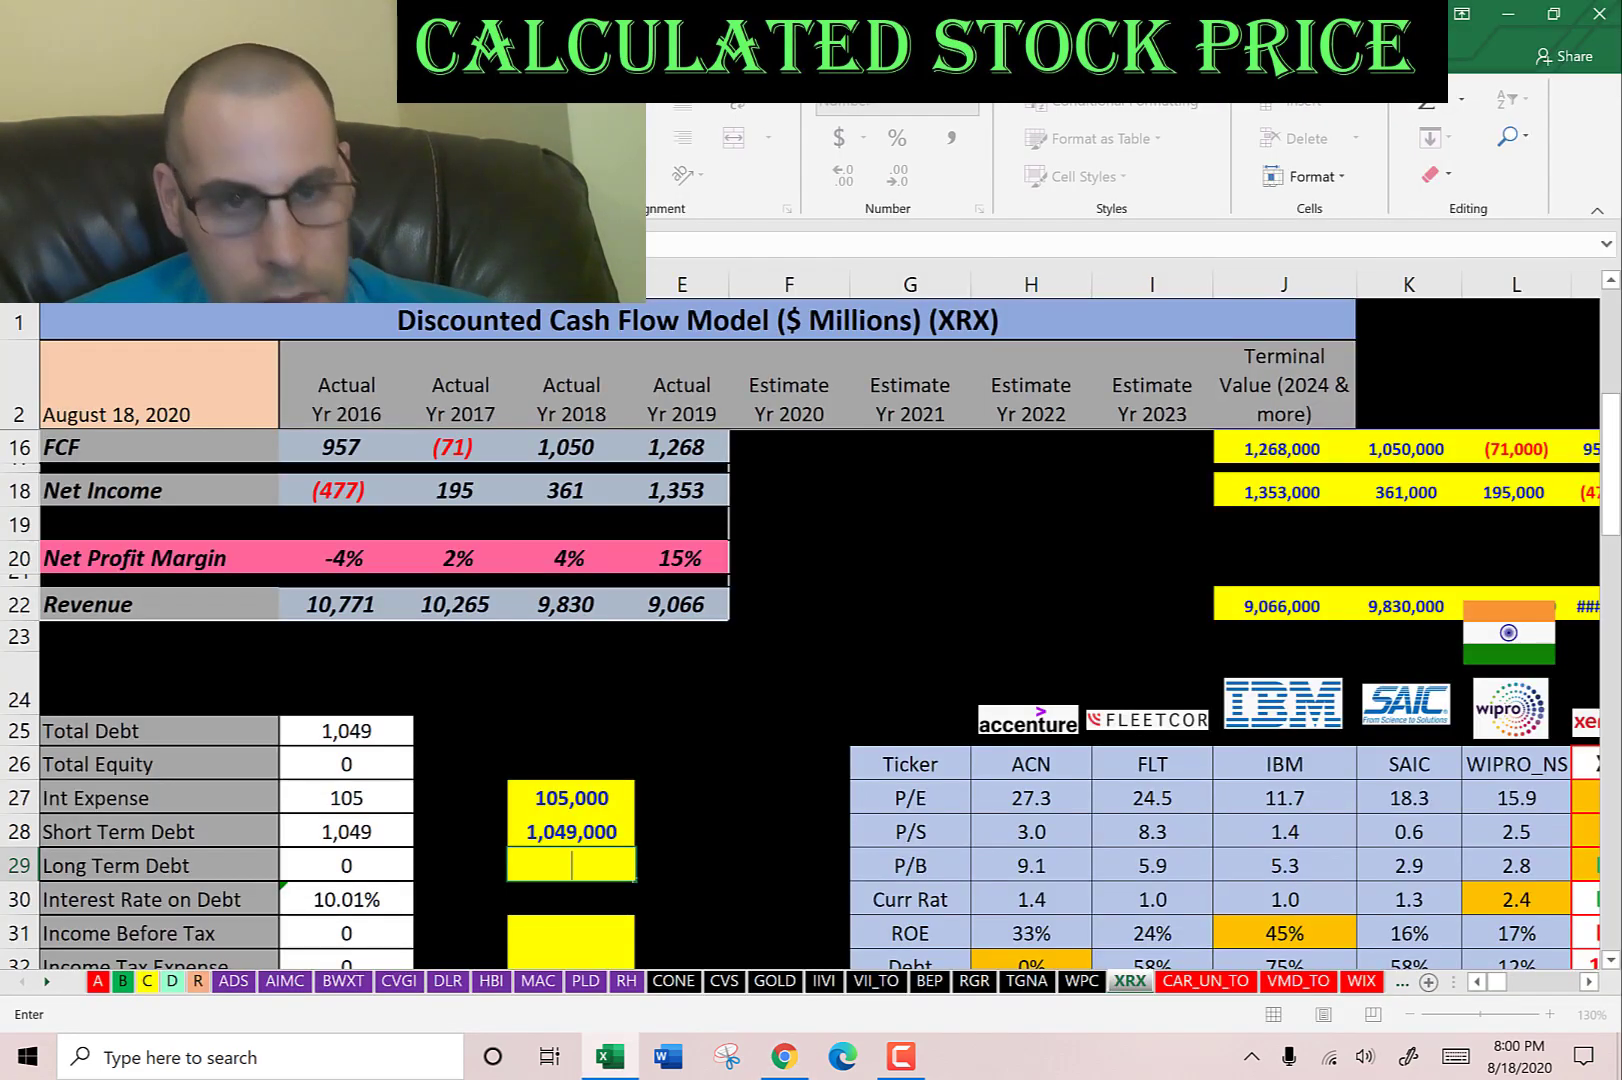
{"action": "type", "text": "3,233,000"}
{"action": "key", "text": "Return"}
{"action": "key", "text": "Left"}
{"action": "key", "text": "Left"}
{"action": "scroll", "coordinate": [800, 700], "scroll_direction": "down", "scroll_amount": 1}
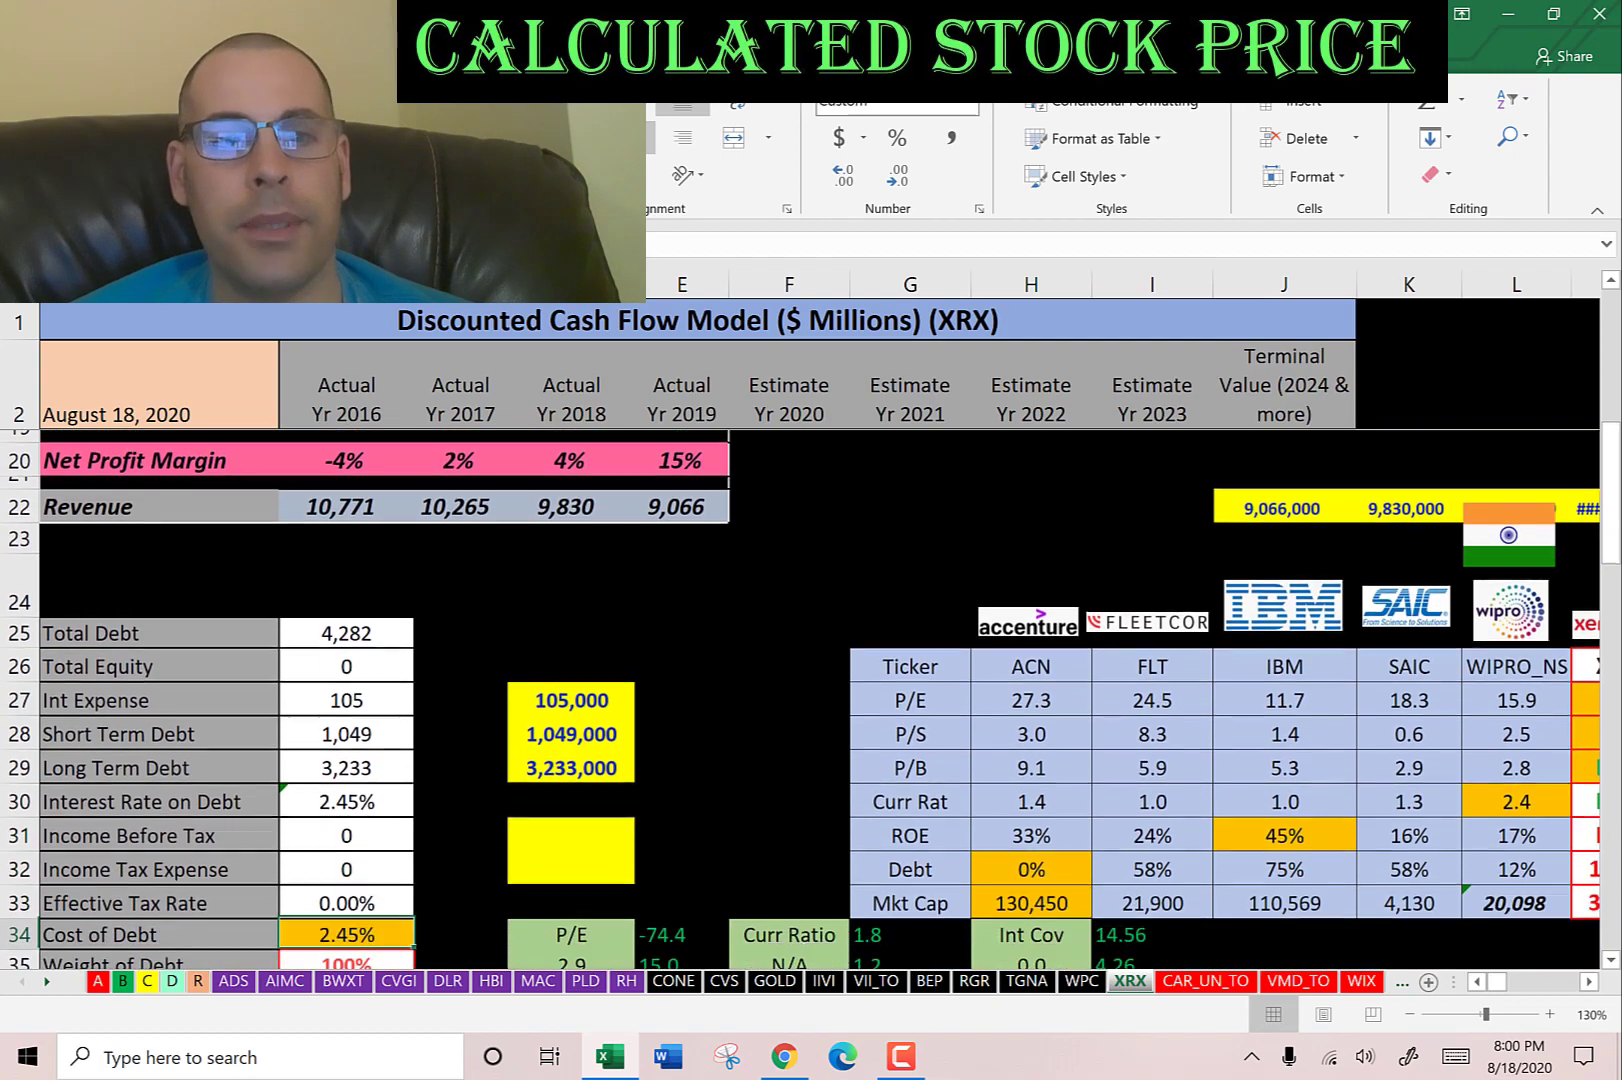
{"action": "key", "text": "Right"}
{"action": "key", "text": "Right"}
Copy Xerox's 2019 Income Before Tax of 822 from the income statement into the model.
{"action": "key", "text": "alt+Tab"}
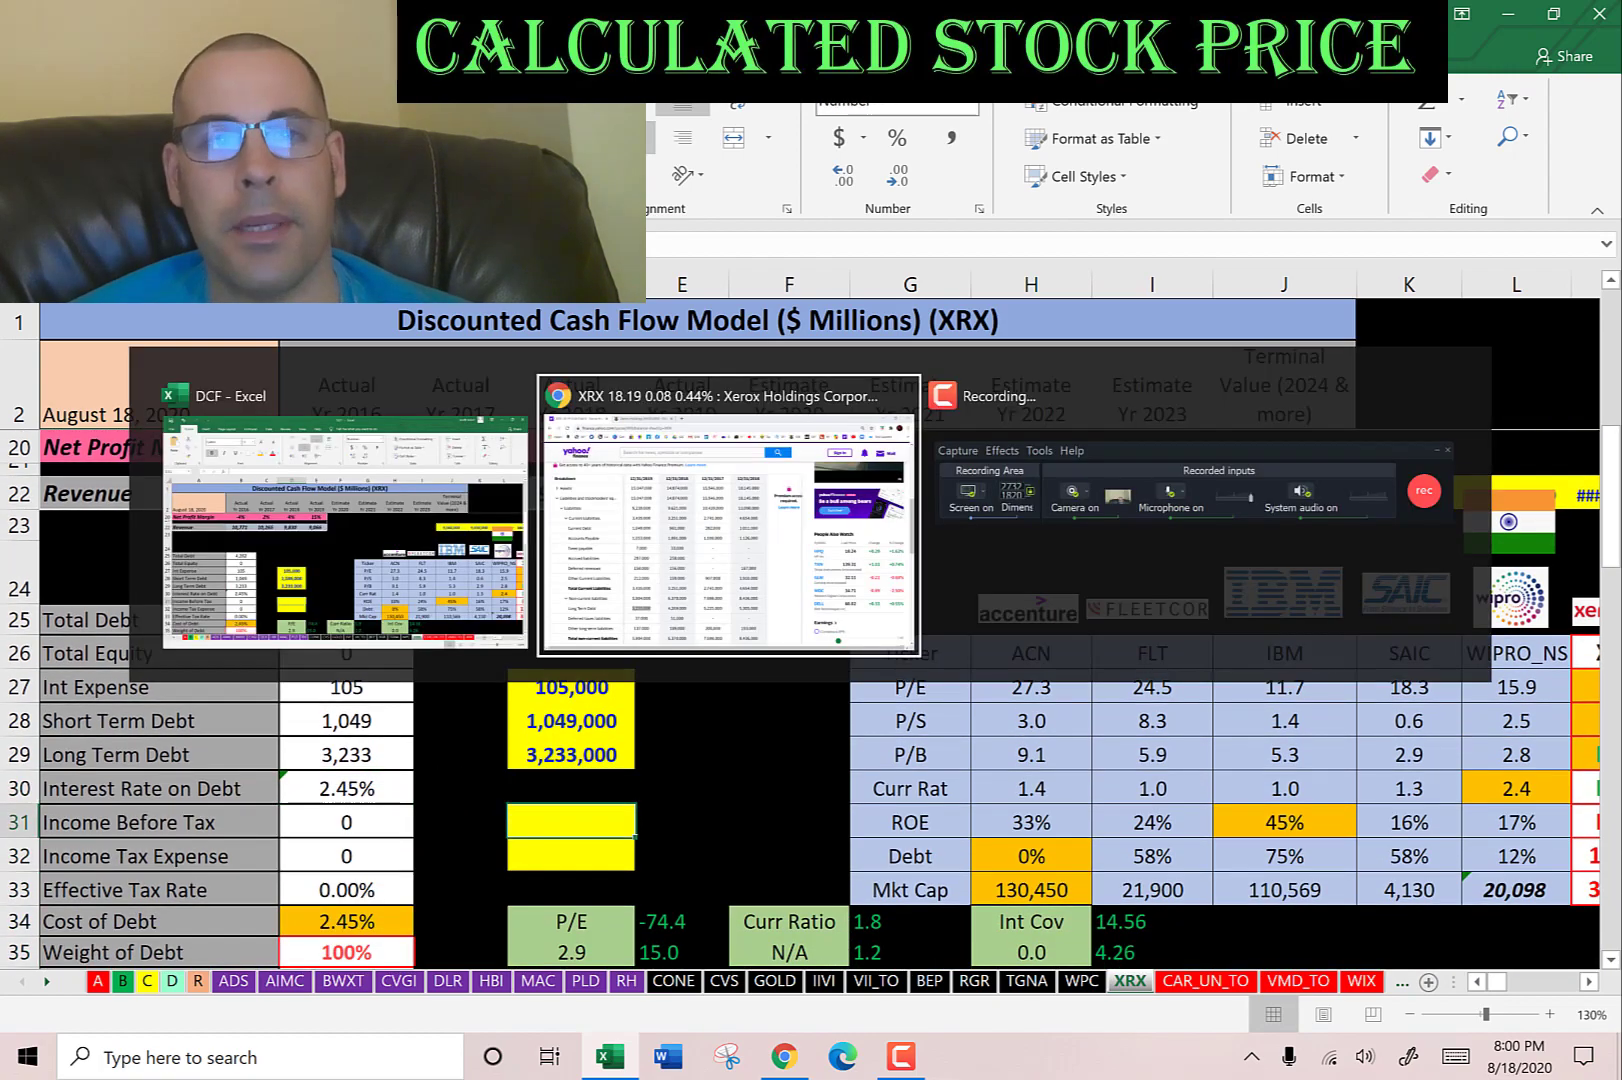
{"action": "scroll", "coordinate": [120, 370], "scroll_direction": "up", "scroll_amount": 2}
{"action": "left_click", "coordinate": [120, 362]}
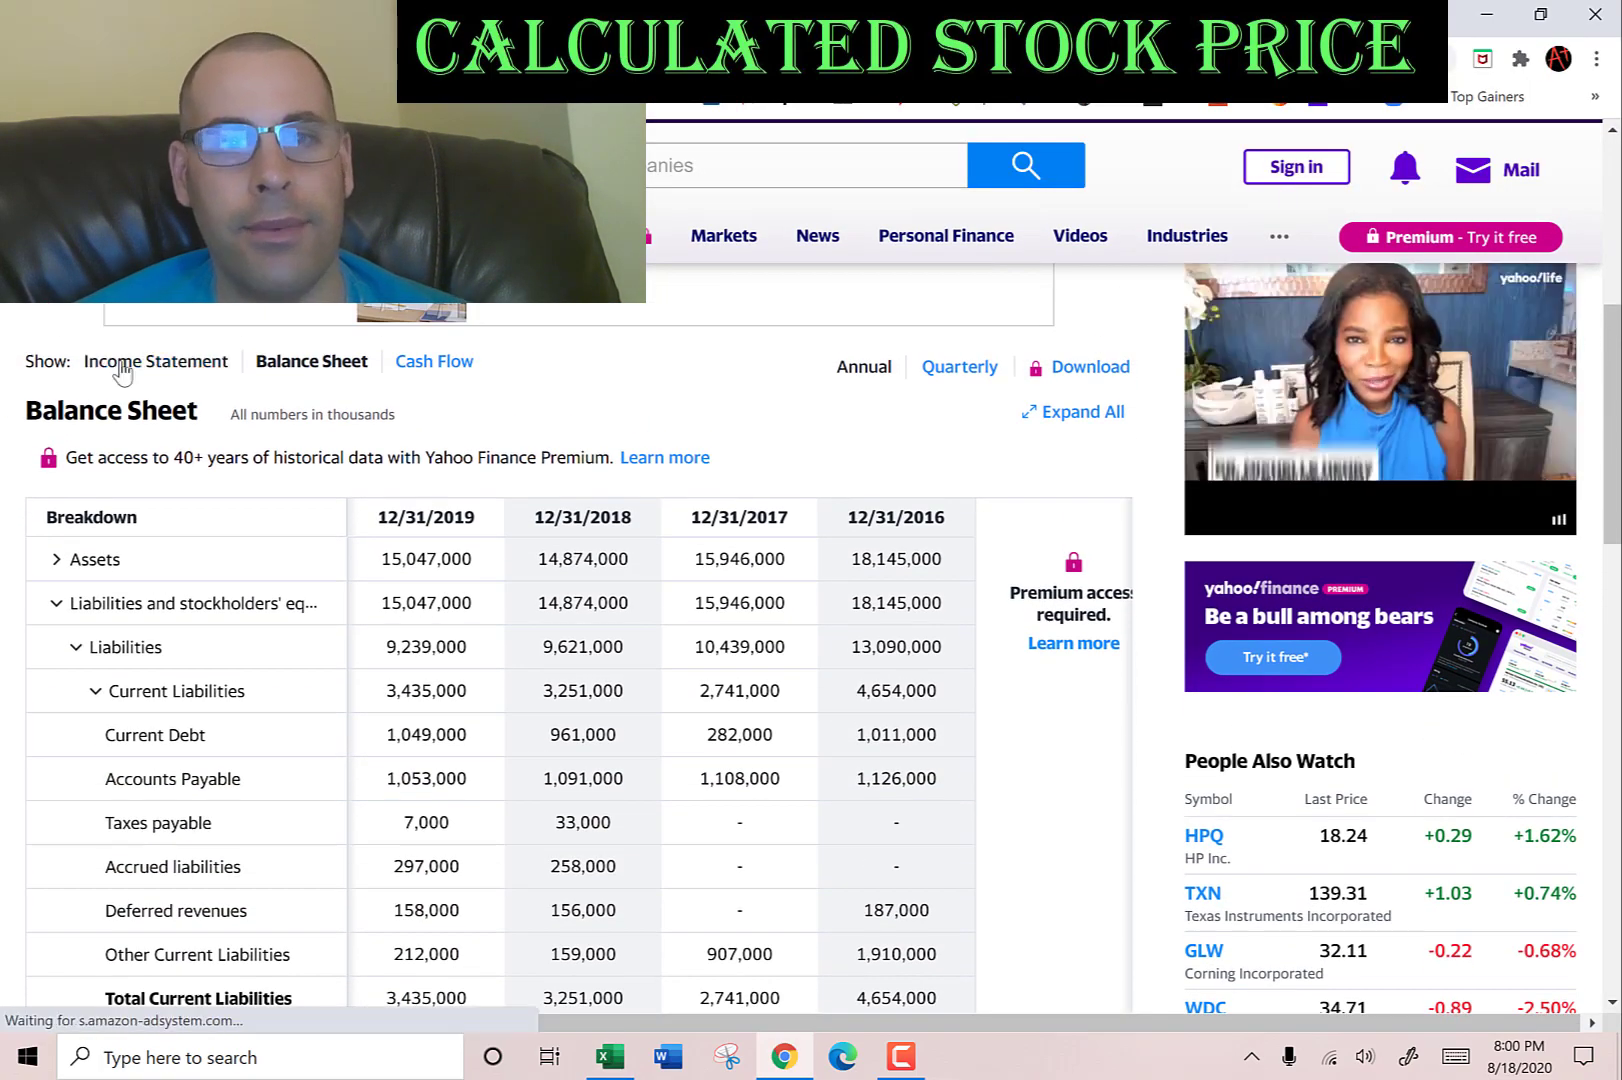
{"action": "scroll", "coordinate": [513, 612], "scroll_direction": "down", "scroll_amount": 2}
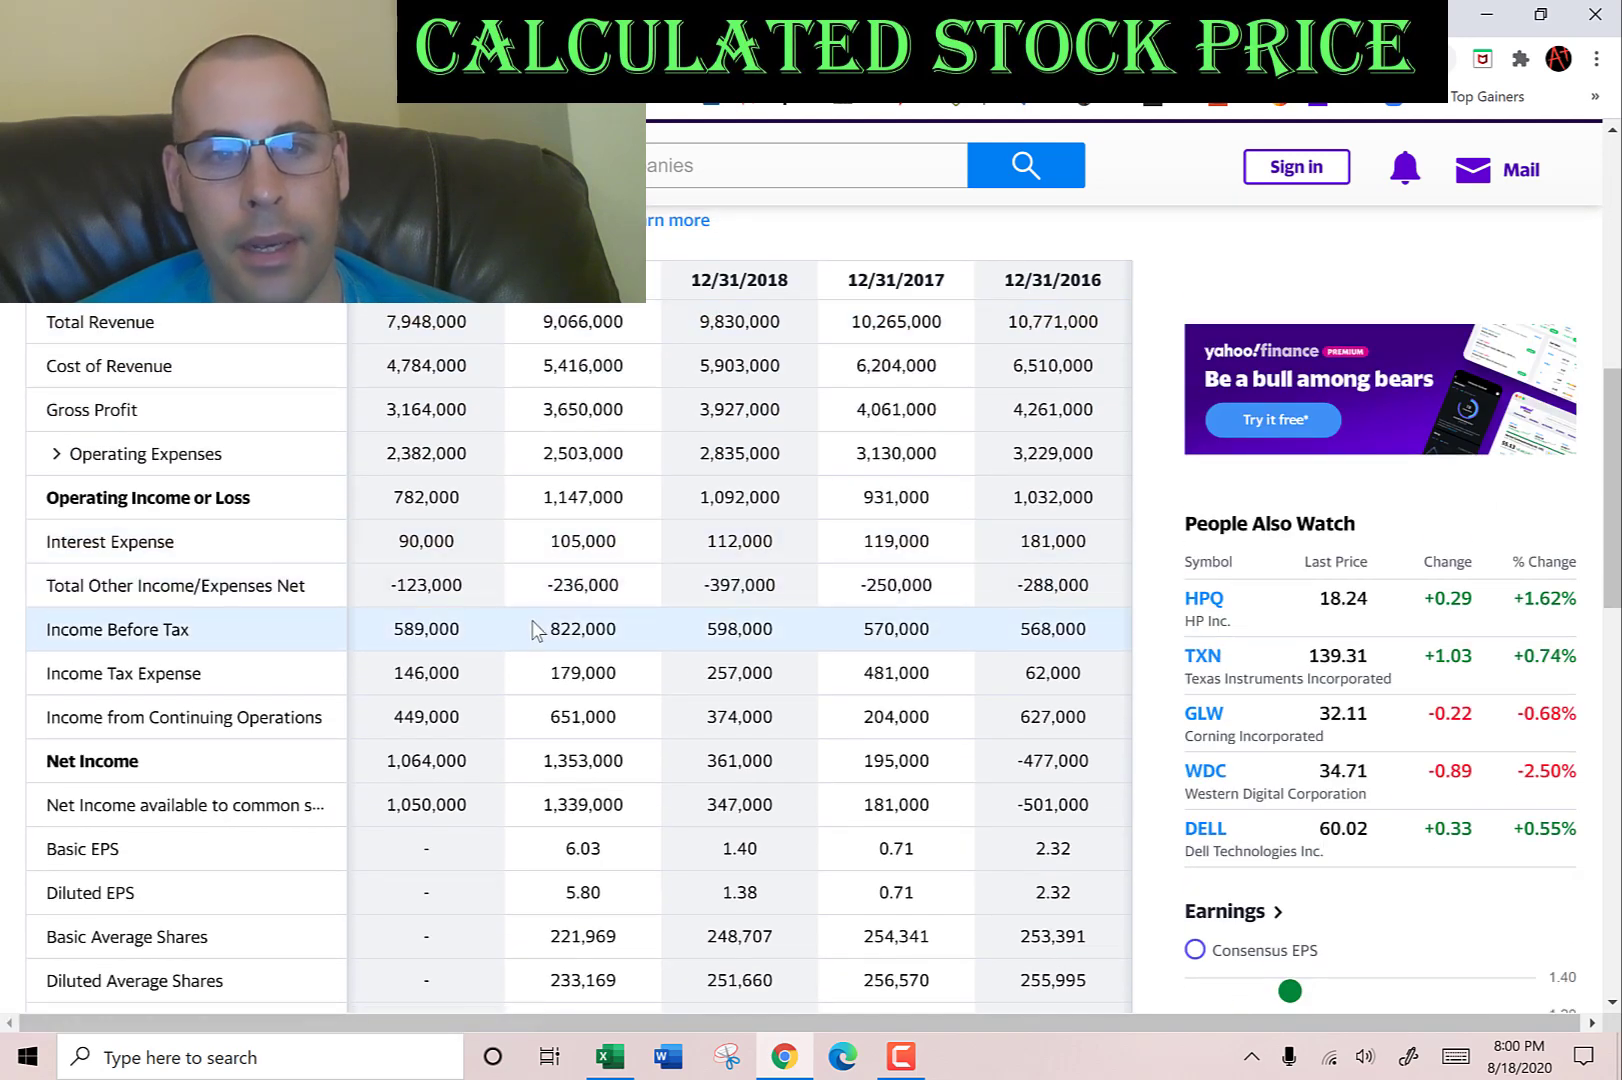
{"action": "double_click", "coordinate": [565, 625]}
{"action": "key", "text": "ctrl+c"}
{"action": "key", "text": "alt+Tab"}
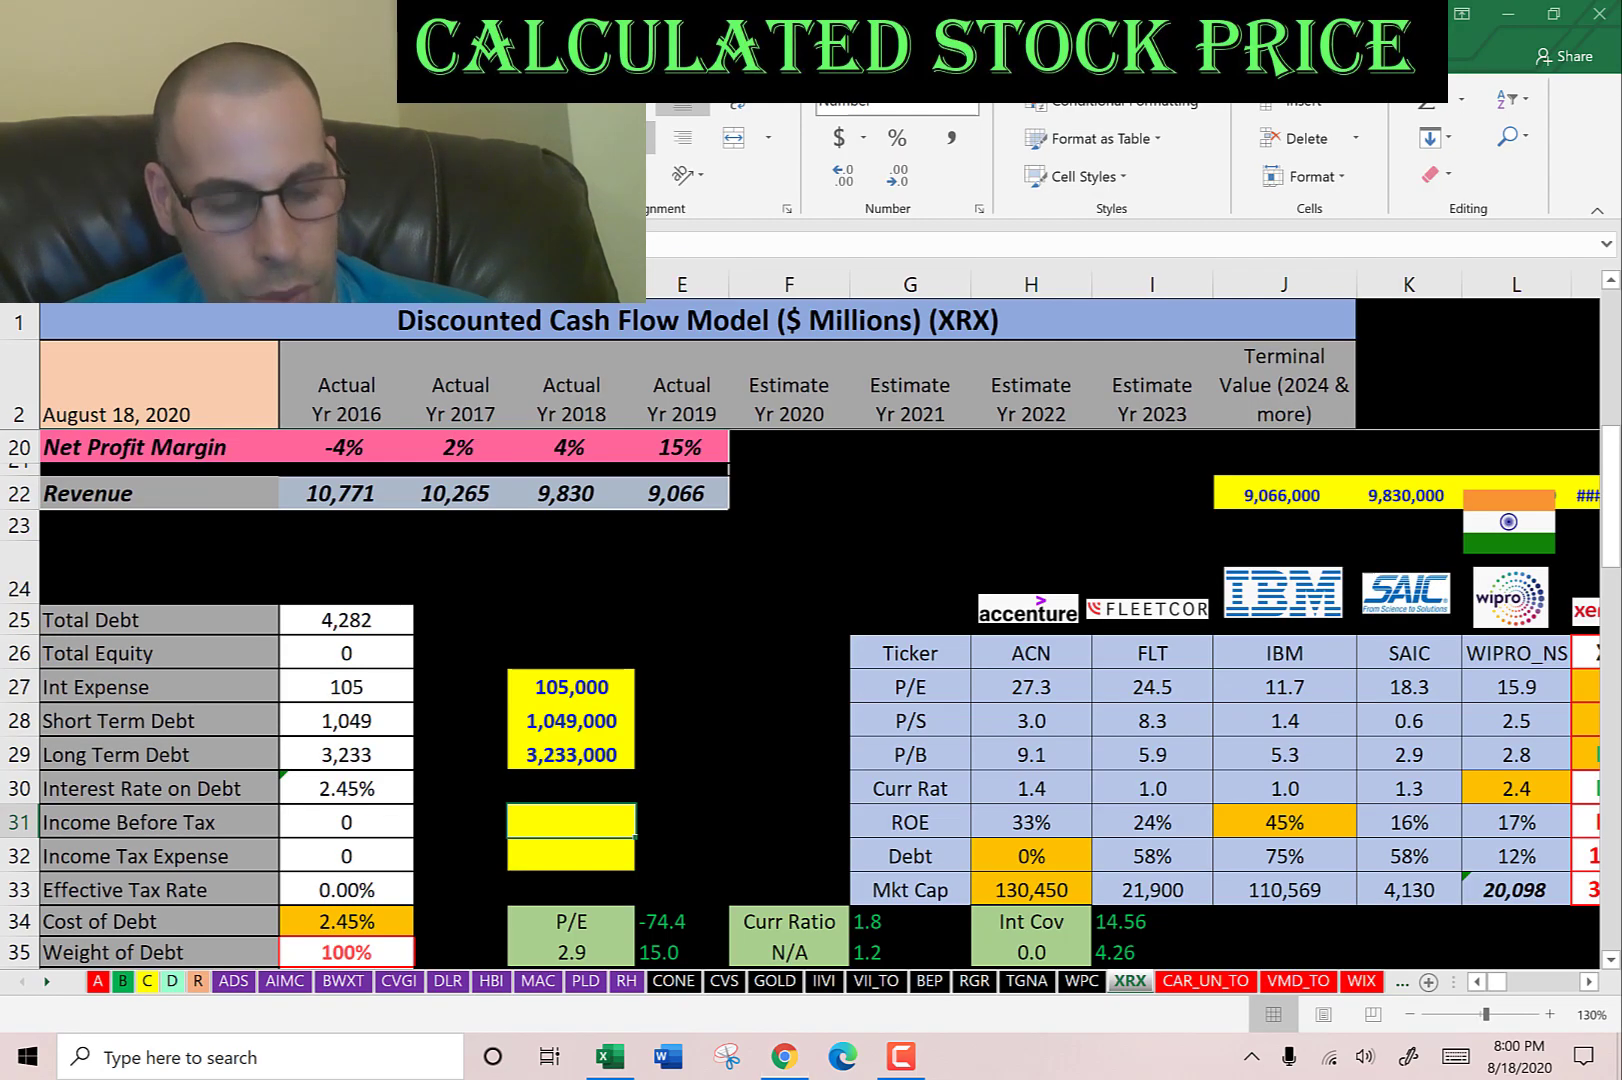
{"action": "key", "text": "ctrl+v"}
Paste the 2019 Income Tax Expense of 179, giving a 21.78% effective tax rate.
{"action": "key", "text": "alt+Tab"}
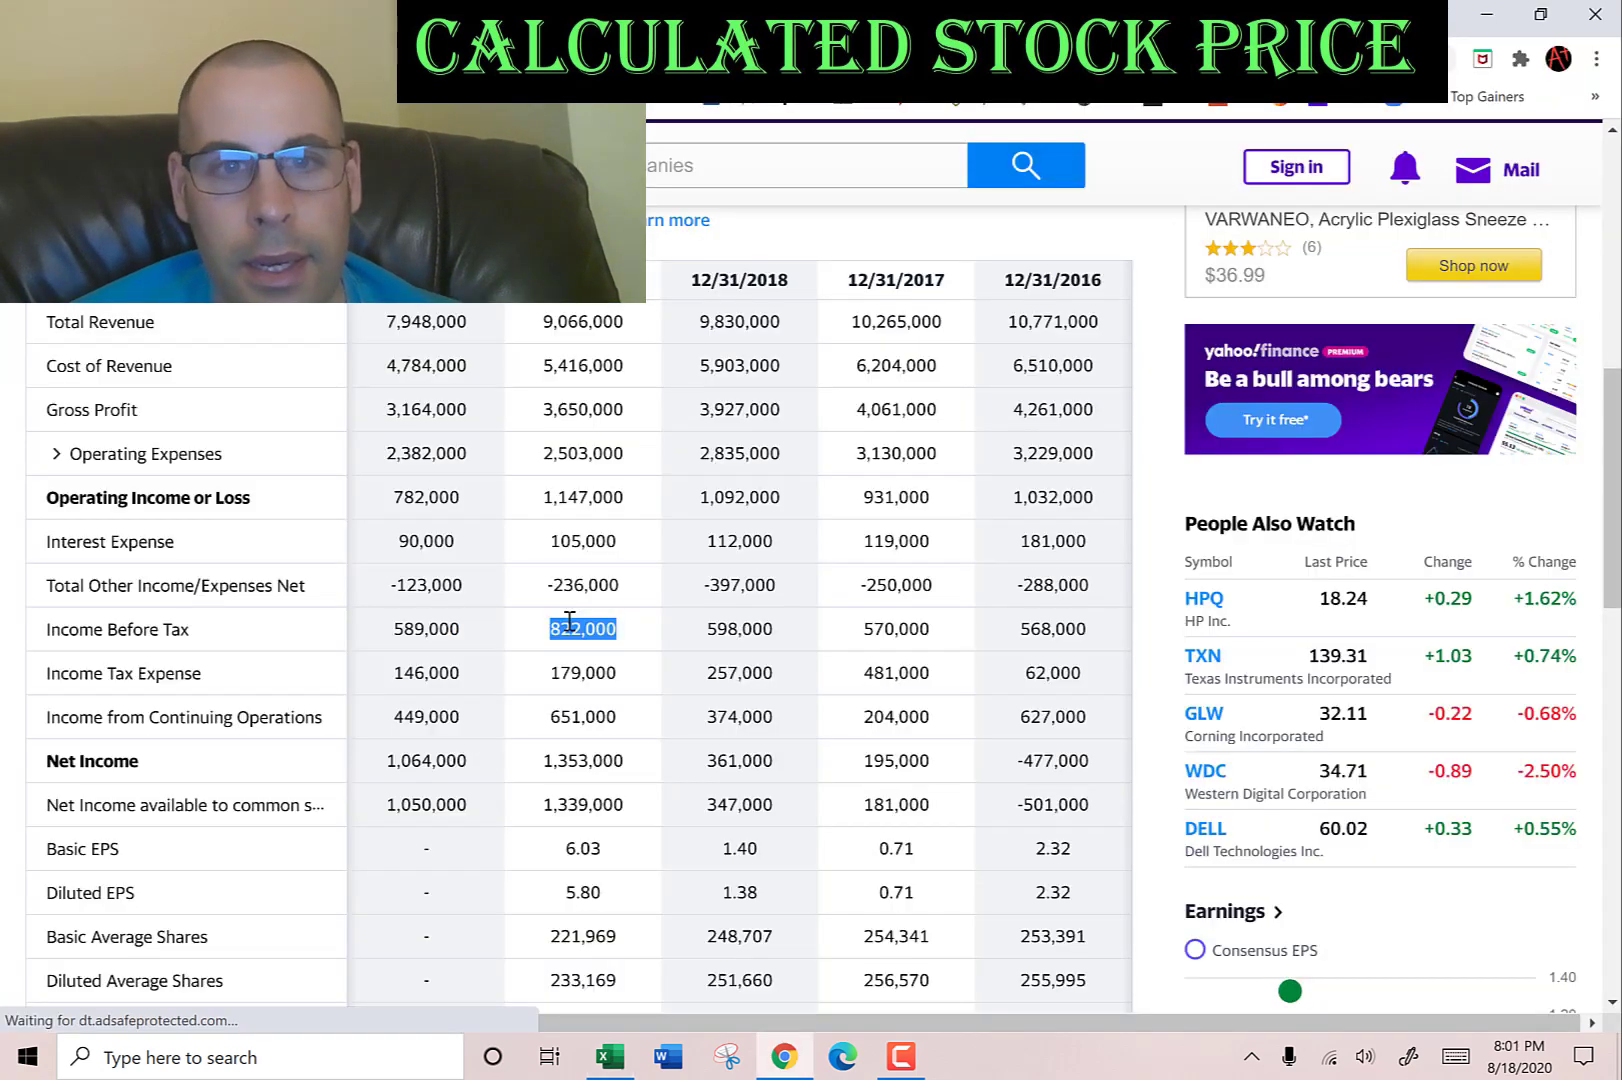
{"action": "double_click", "coordinate": [583, 673]}
{"action": "key", "text": "alt+Tab"}
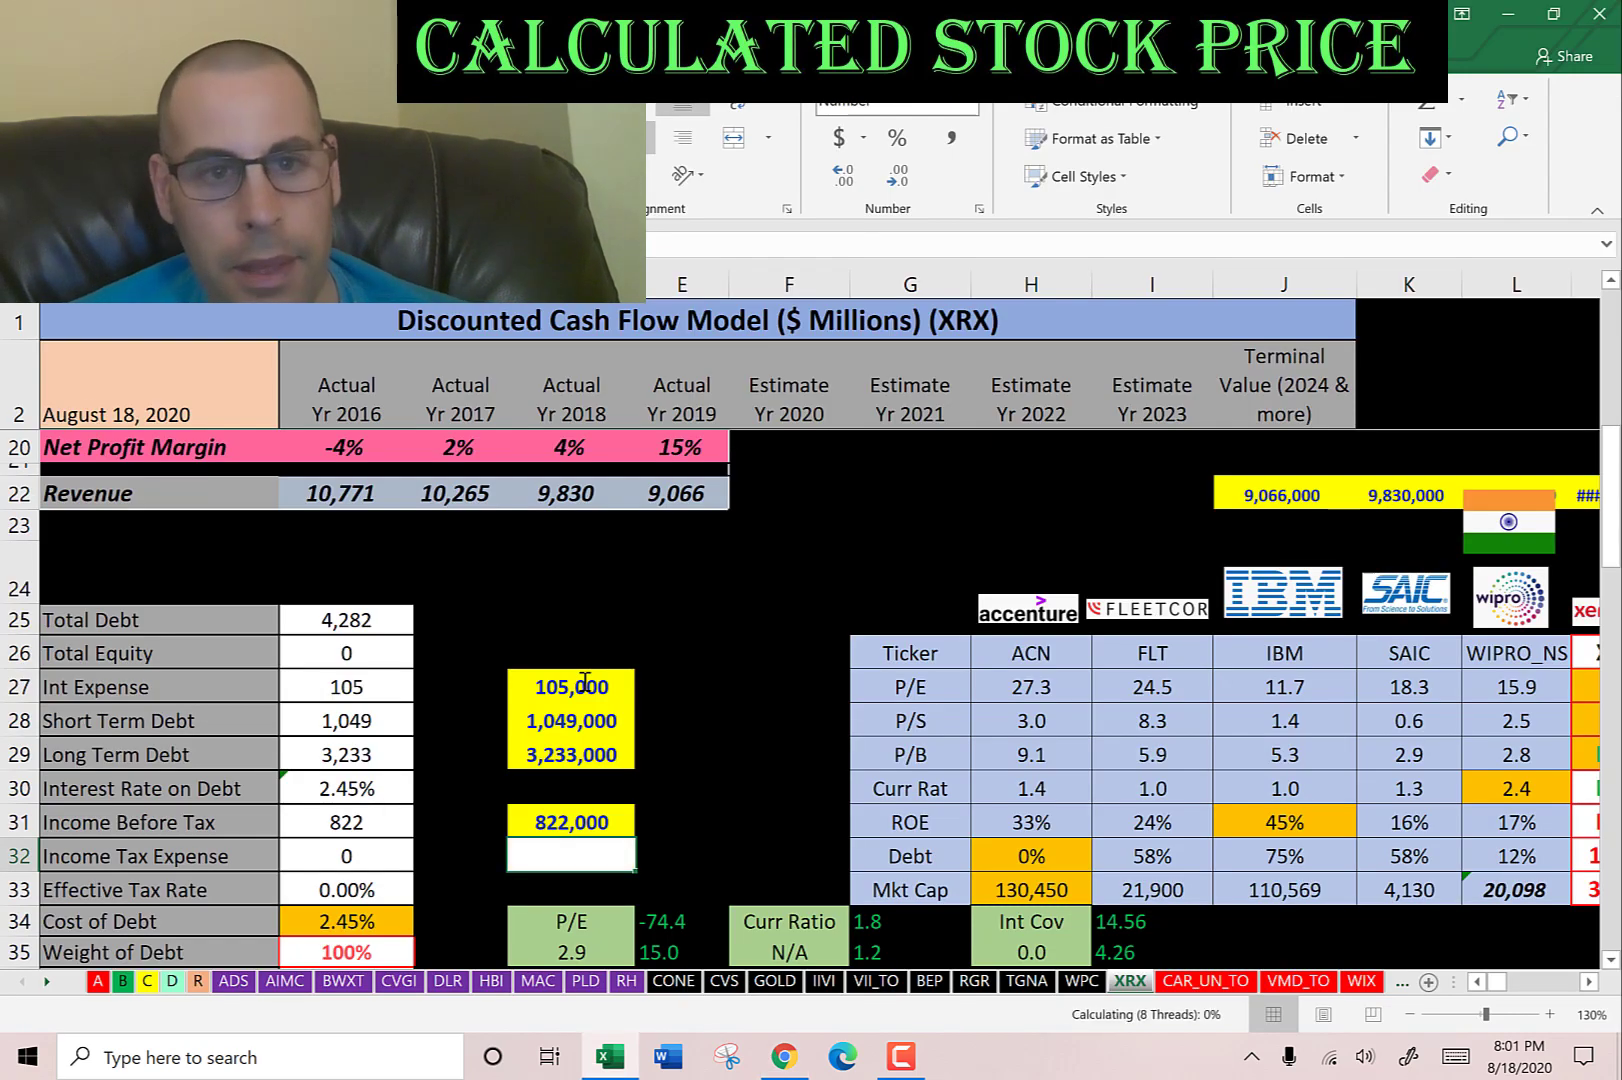
{"action": "key", "text": "ctrl+v"}
{"action": "key", "text": "Down"}
{"action": "key", "text": "Down"}
{"action": "key", "text": "Down"}
{"action": "key", "text": "Down"}
{"action": "key", "text": "Down"}
{"action": "key", "text": "Down"}
{"action": "key", "text": "Down"}
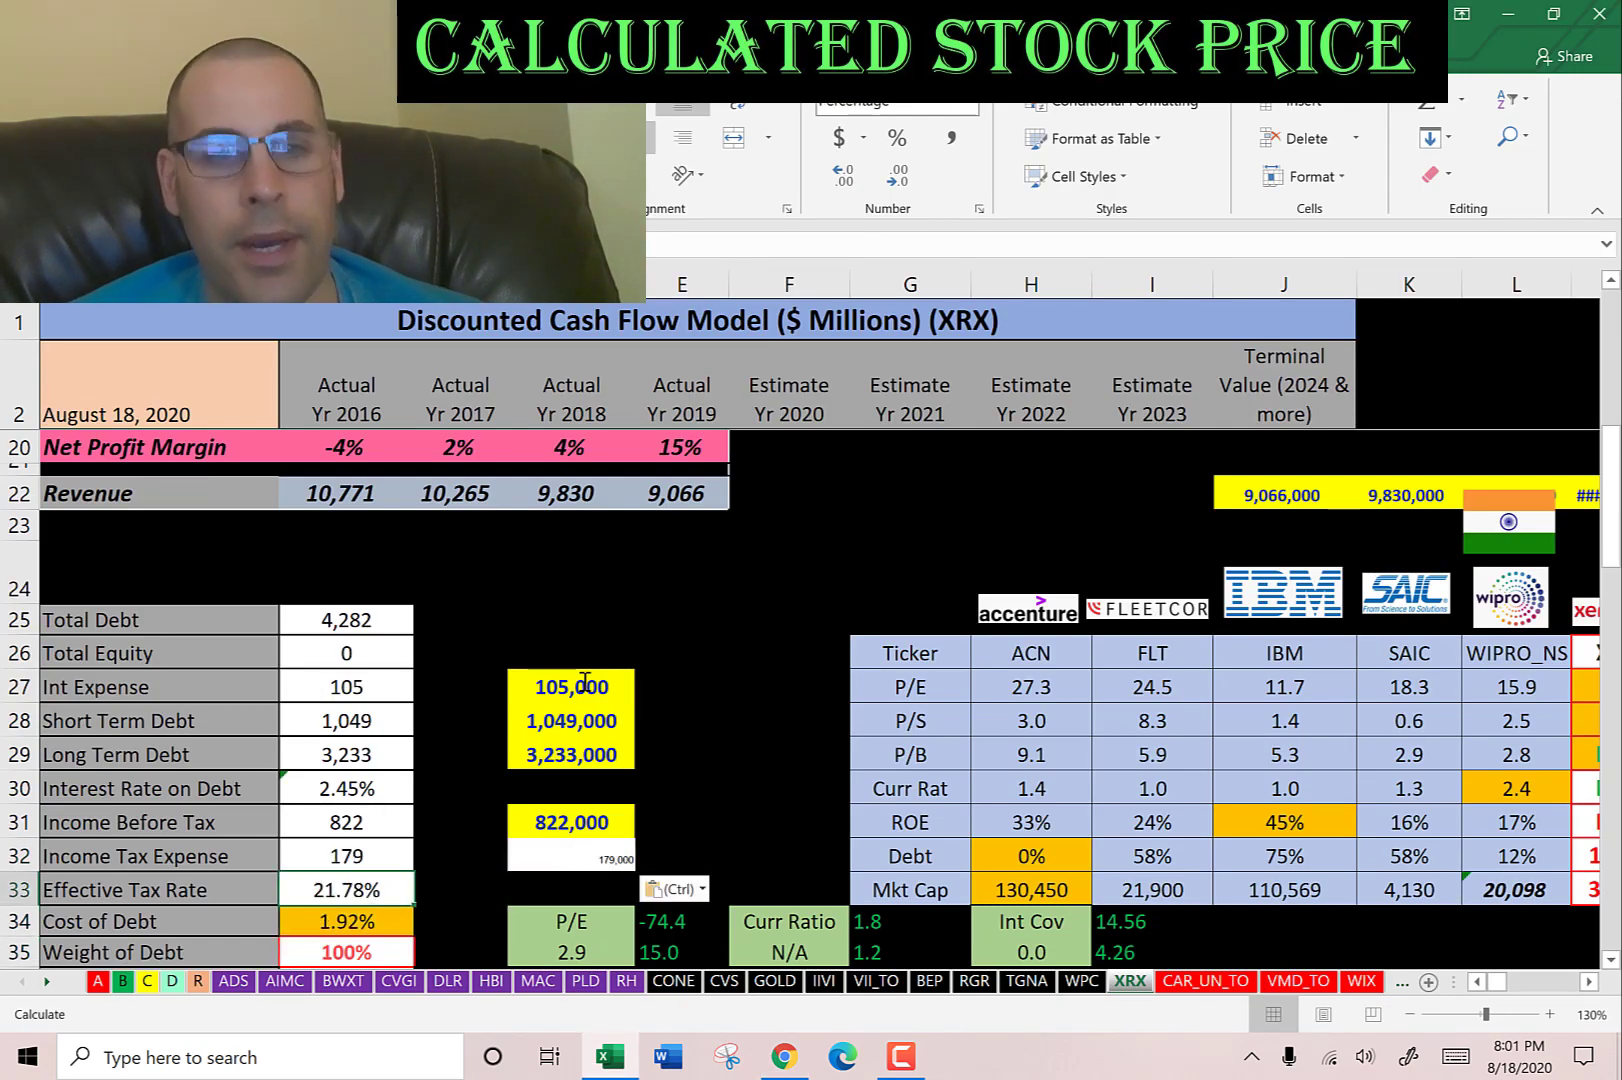
{"action": "scroll", "coordinate": [480, 654], "scroll_direction": "down", "scroll_amount": 1}
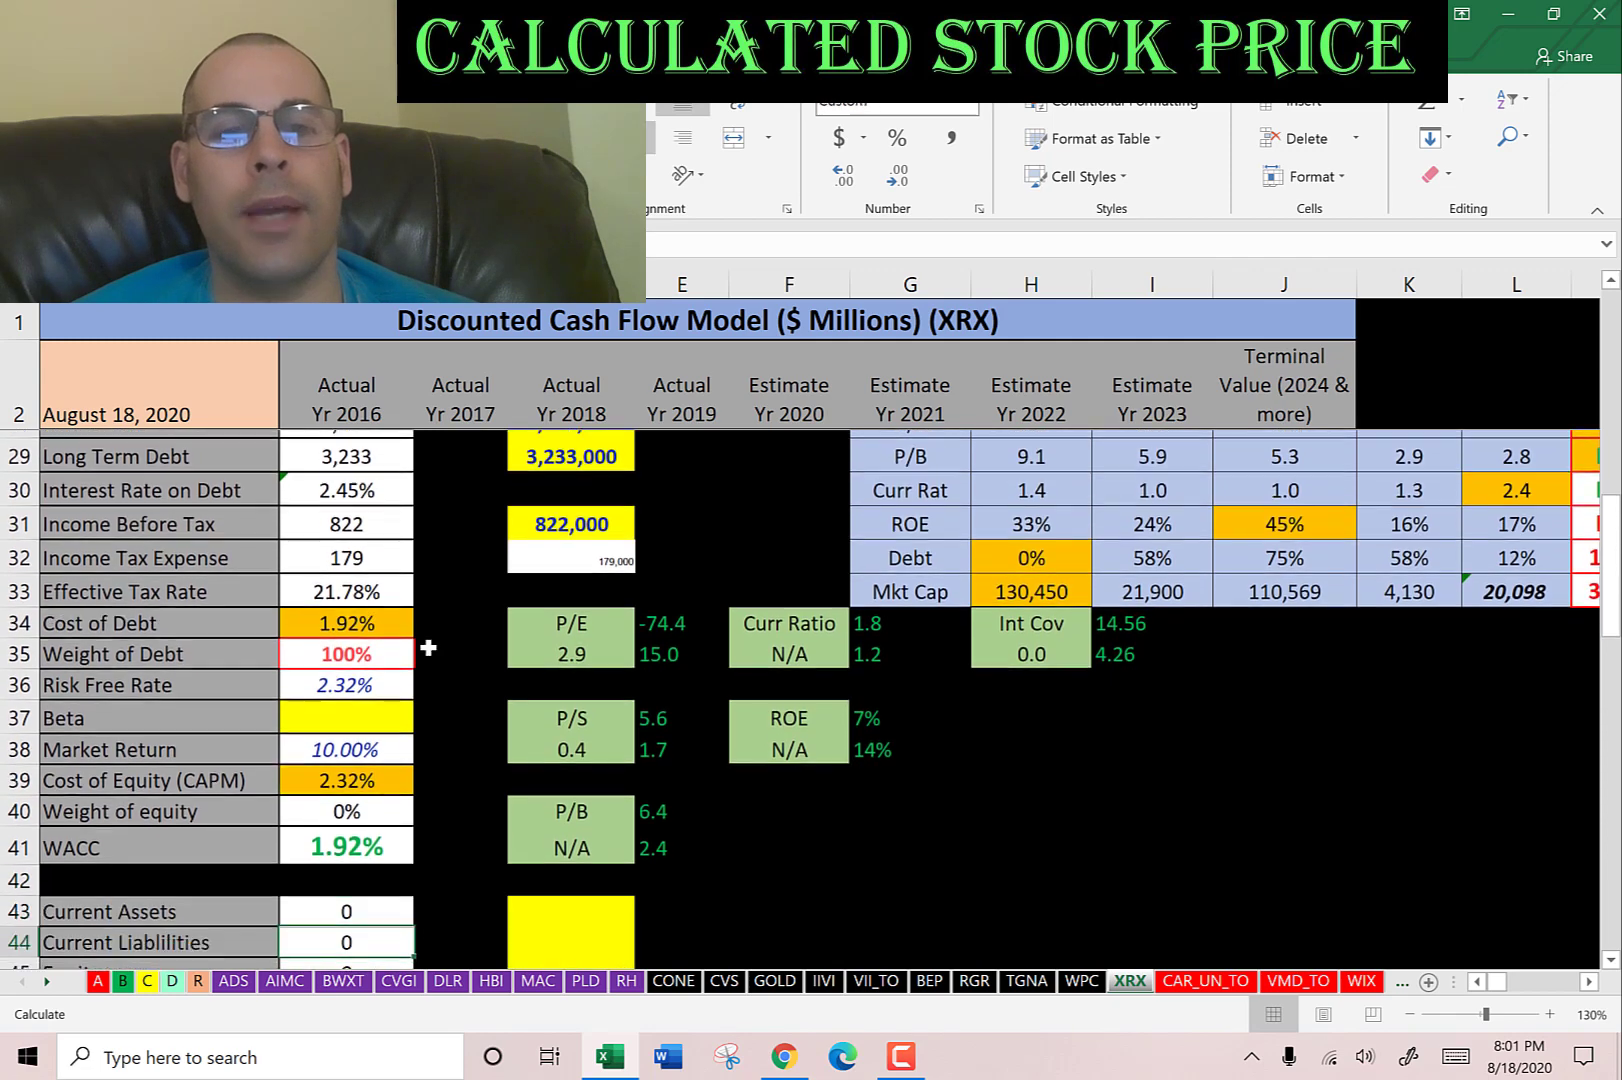
{"action": "left_click", "coordinate": [358, 674]}
Copy the 1.61 five-year monthly beta from Xerox's Yahoo summary into the yellow Beta cell.
{"action": "key", "text": "alt+Tab"}
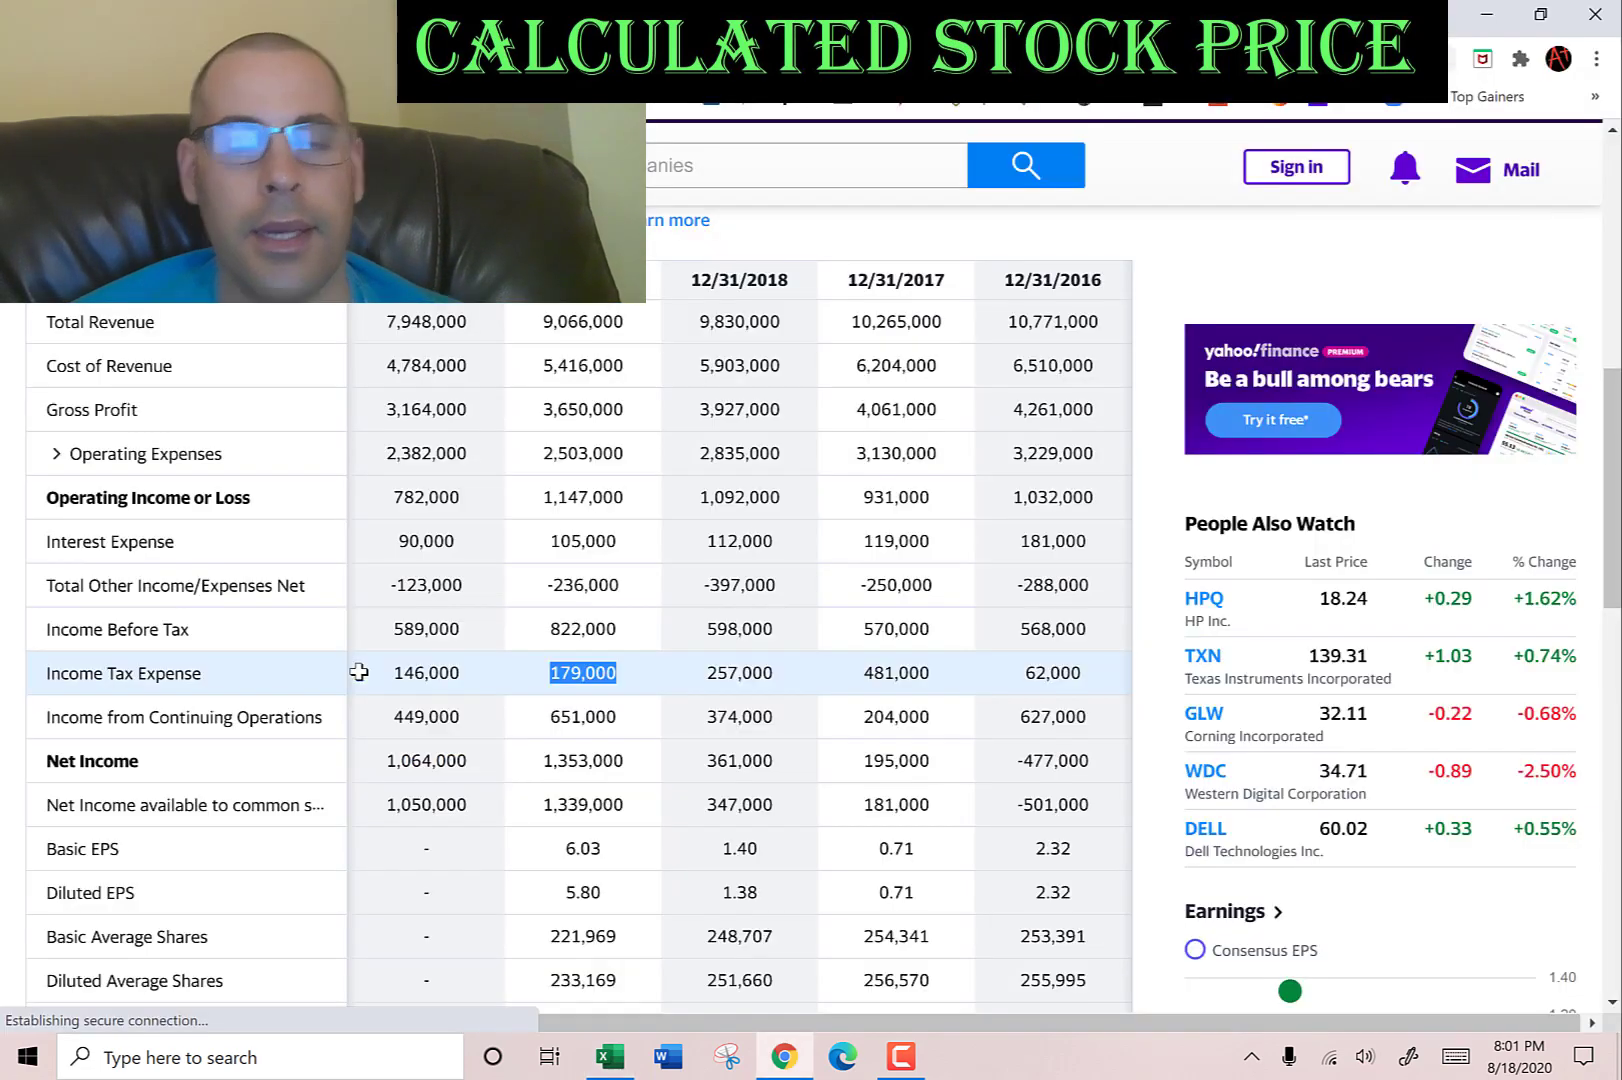
{"action": "scroll", "coordinate": [424, 670], "scroll_direction": "up", "scroll_amount": 4}
{"action": "scroll", "coordinate": [57, 372], "scroll_direction": "up", "scroll_amount": 1}
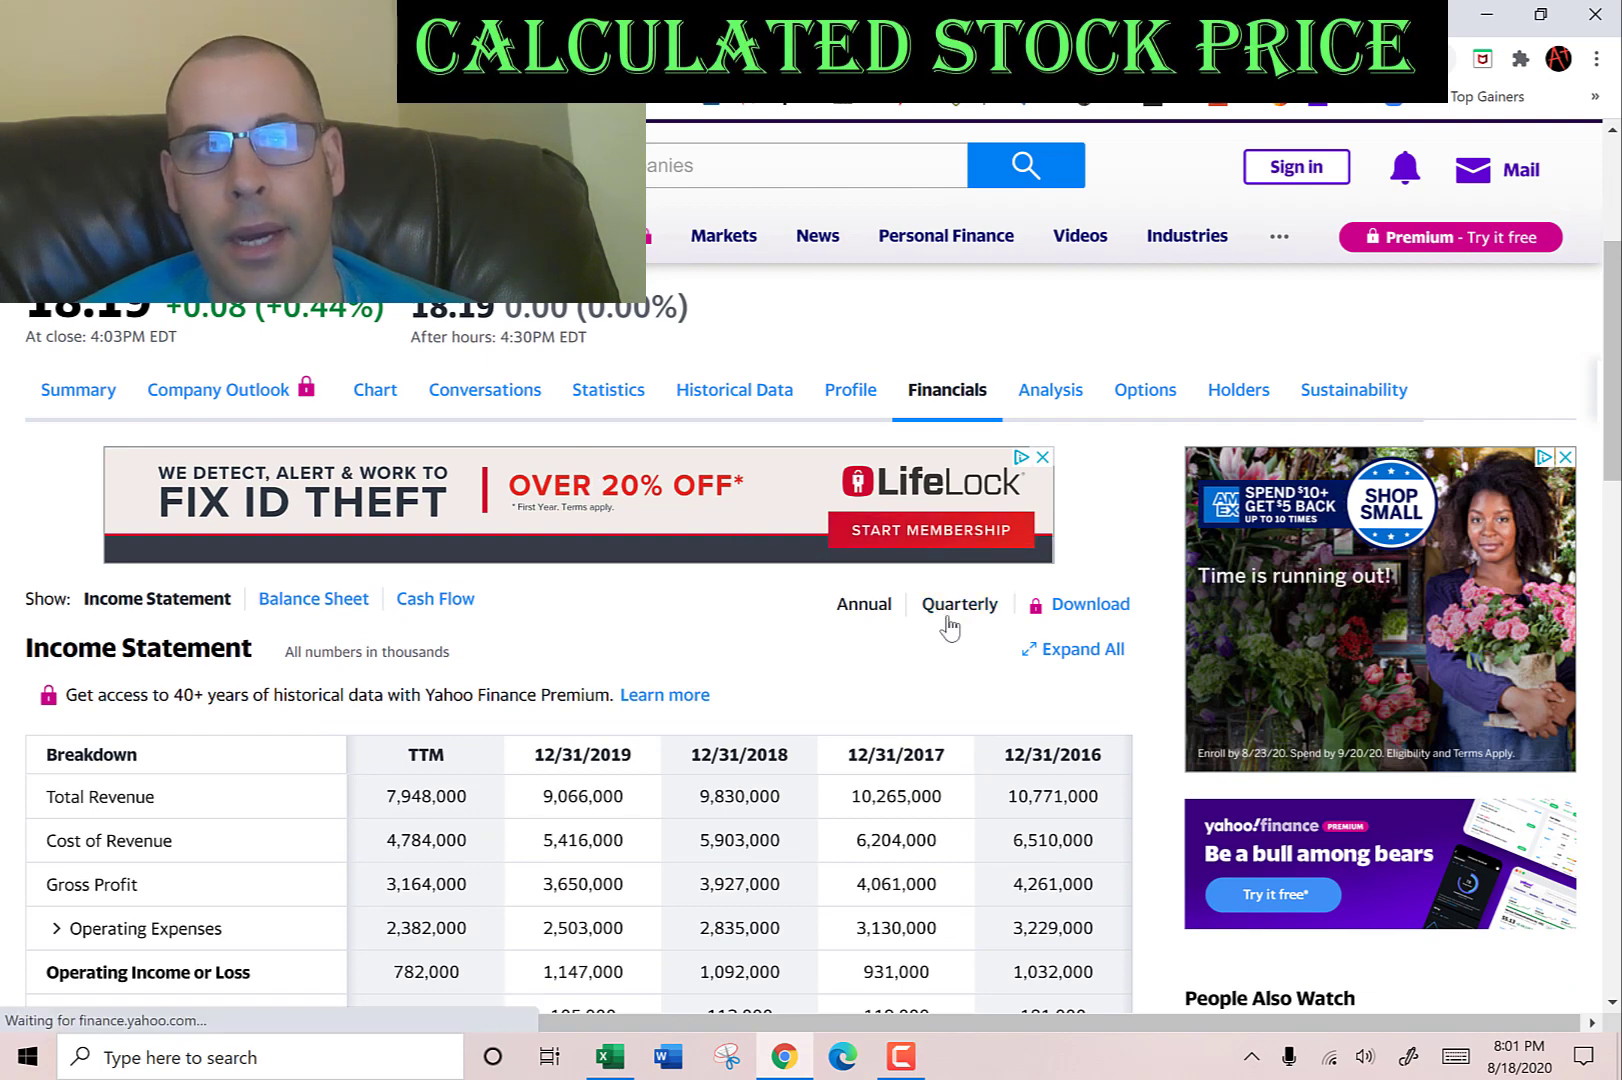
{"action": "left_click", "coordinate": [100, 398]}
{"action": "scroll", "coordinate": [699, 594], "scroll_direction": "down", "scroll_amount": 5}
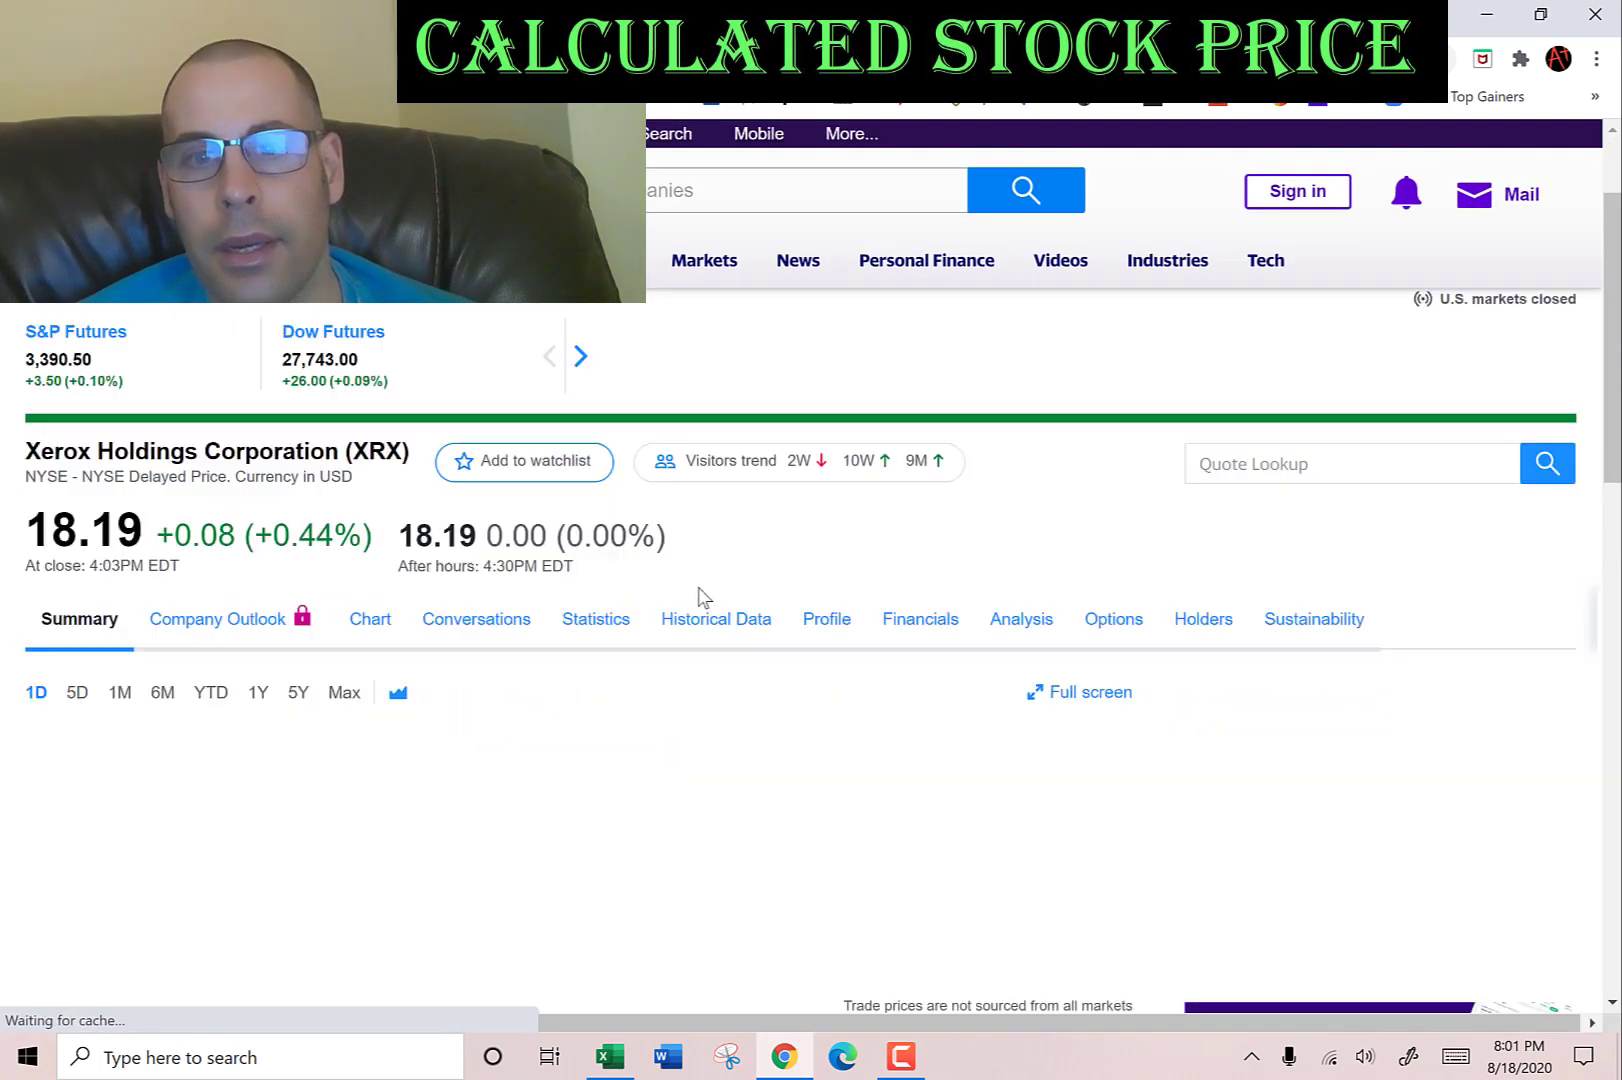
{"action": "left_click_drag", "start_coordinate": [1118, 663], "coordinate": [1117, 663]}
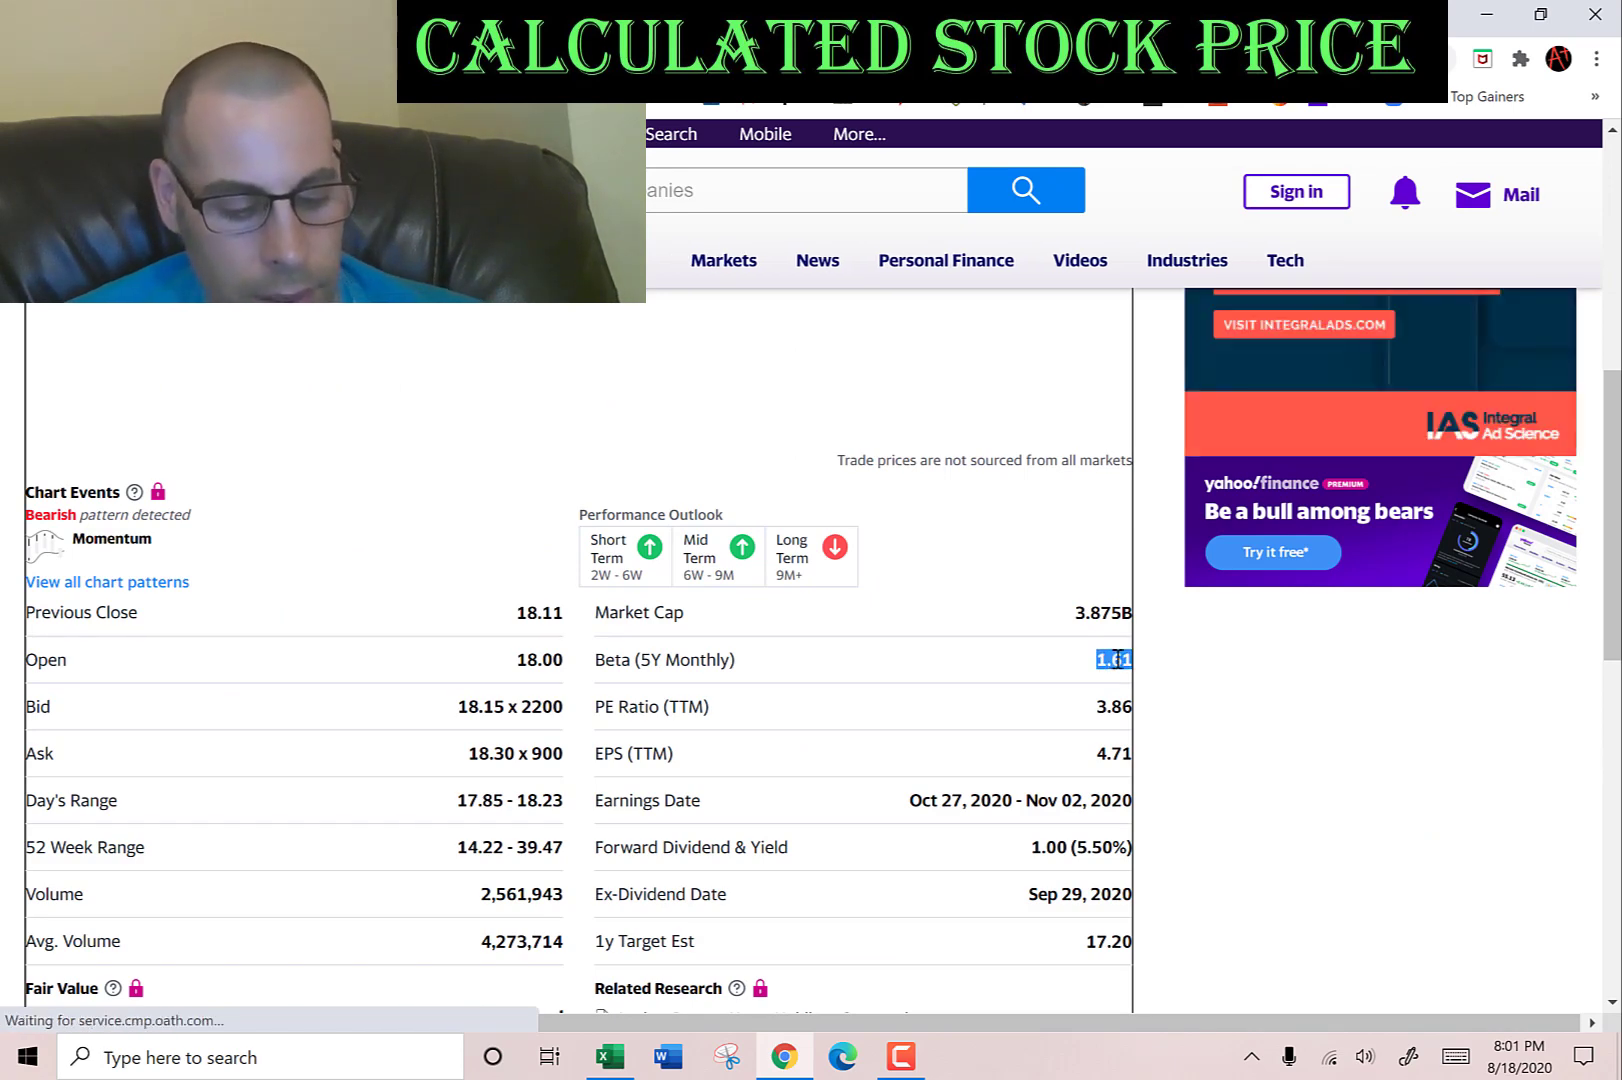
{"action": "key", "text": "alt+Tab"}
{"action": "type", "text": "1.61"}
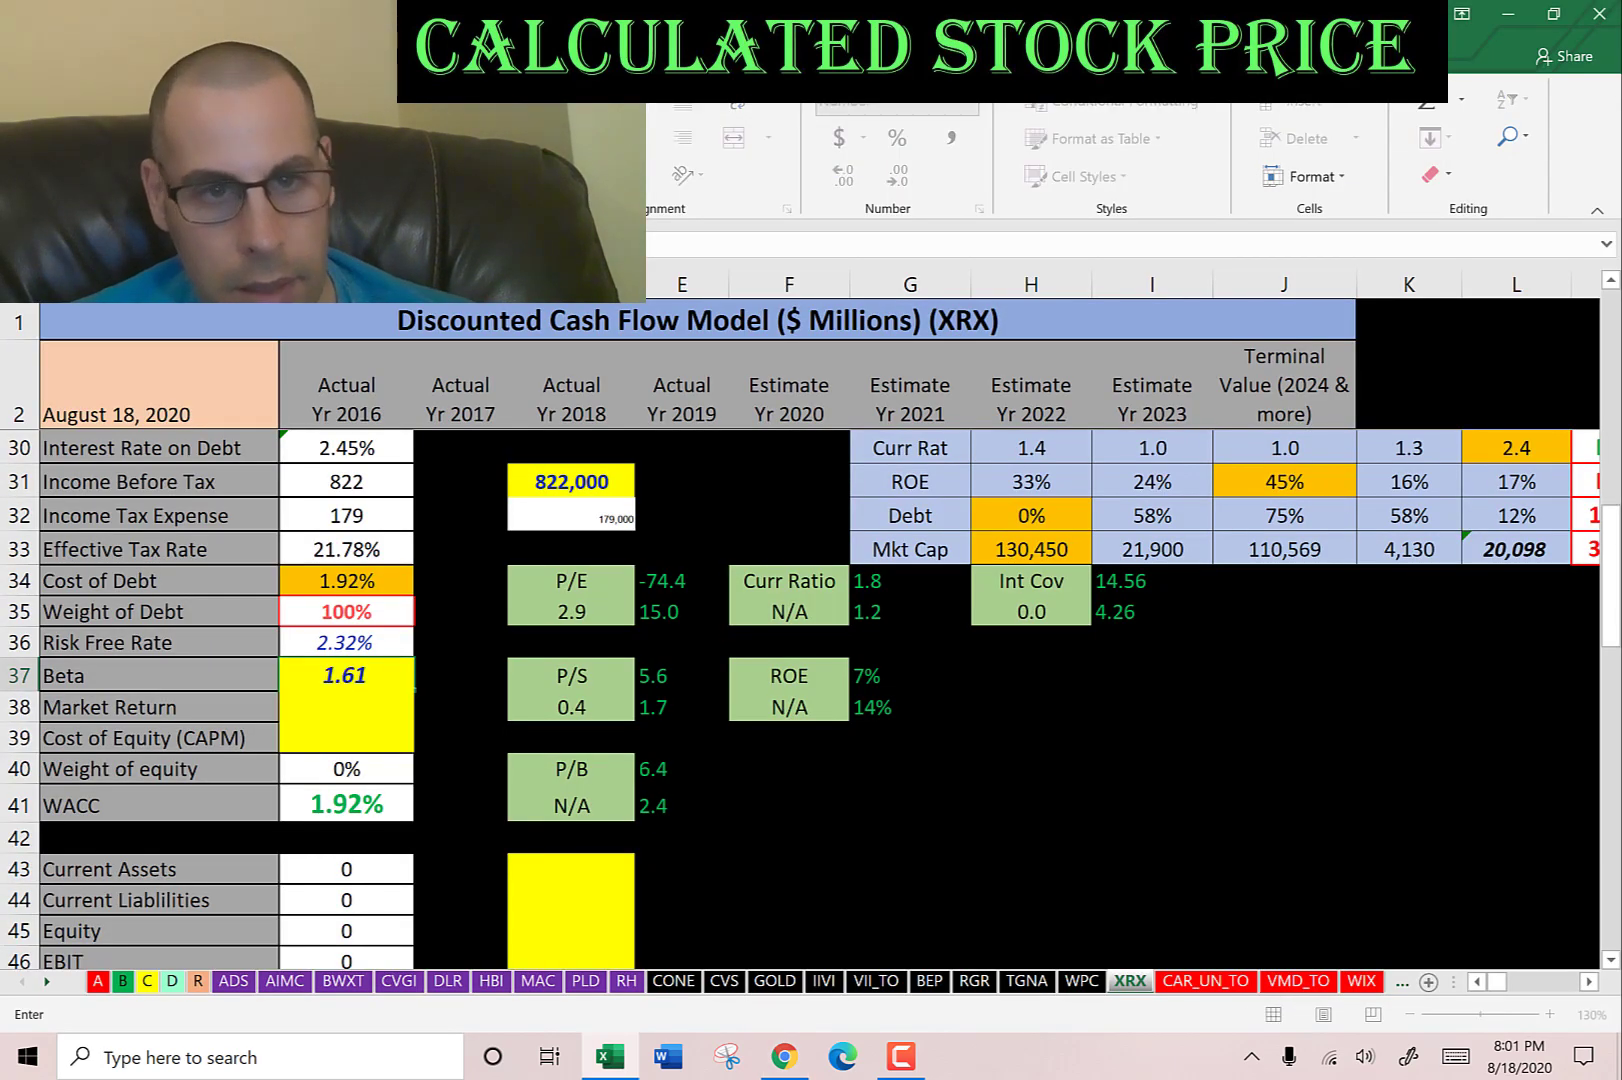
{"action": "key", "text": "Return"}
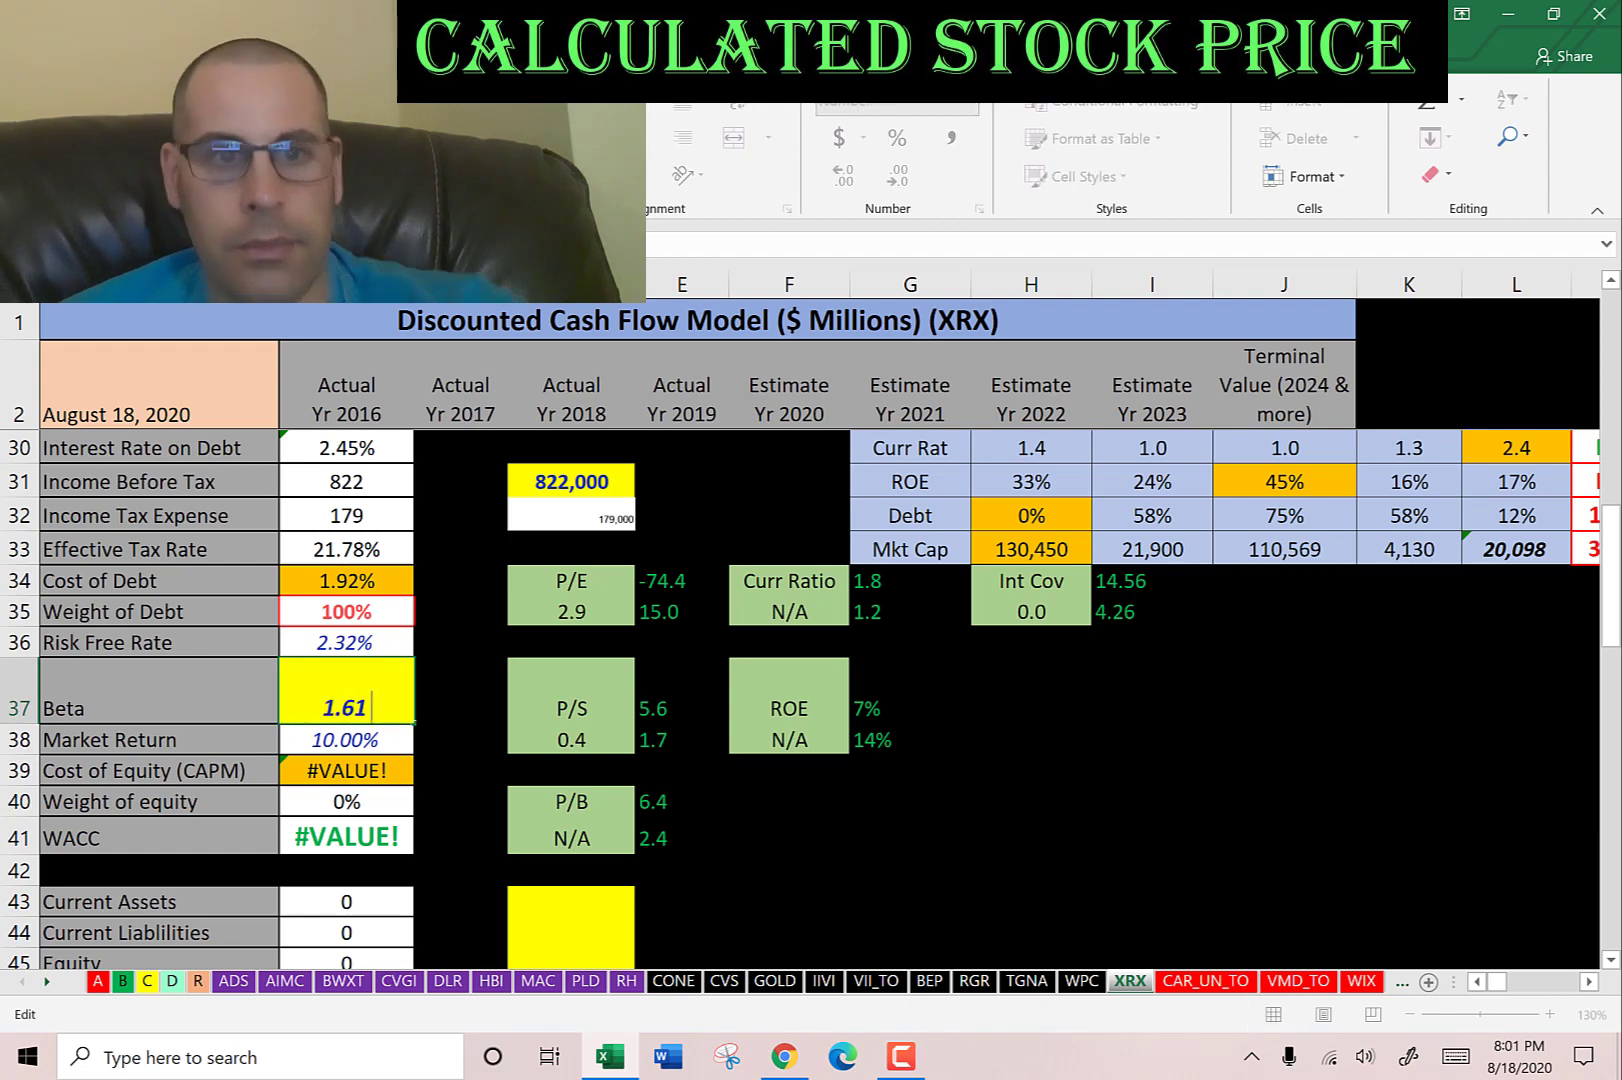
{"action": "key", "text": "alt+Tab"}
Enter the 2019 Current Assets of 6,140,000 from the expanded balance sheet into the model.
{"action": "left_click", "coordinate": [55, 588]}
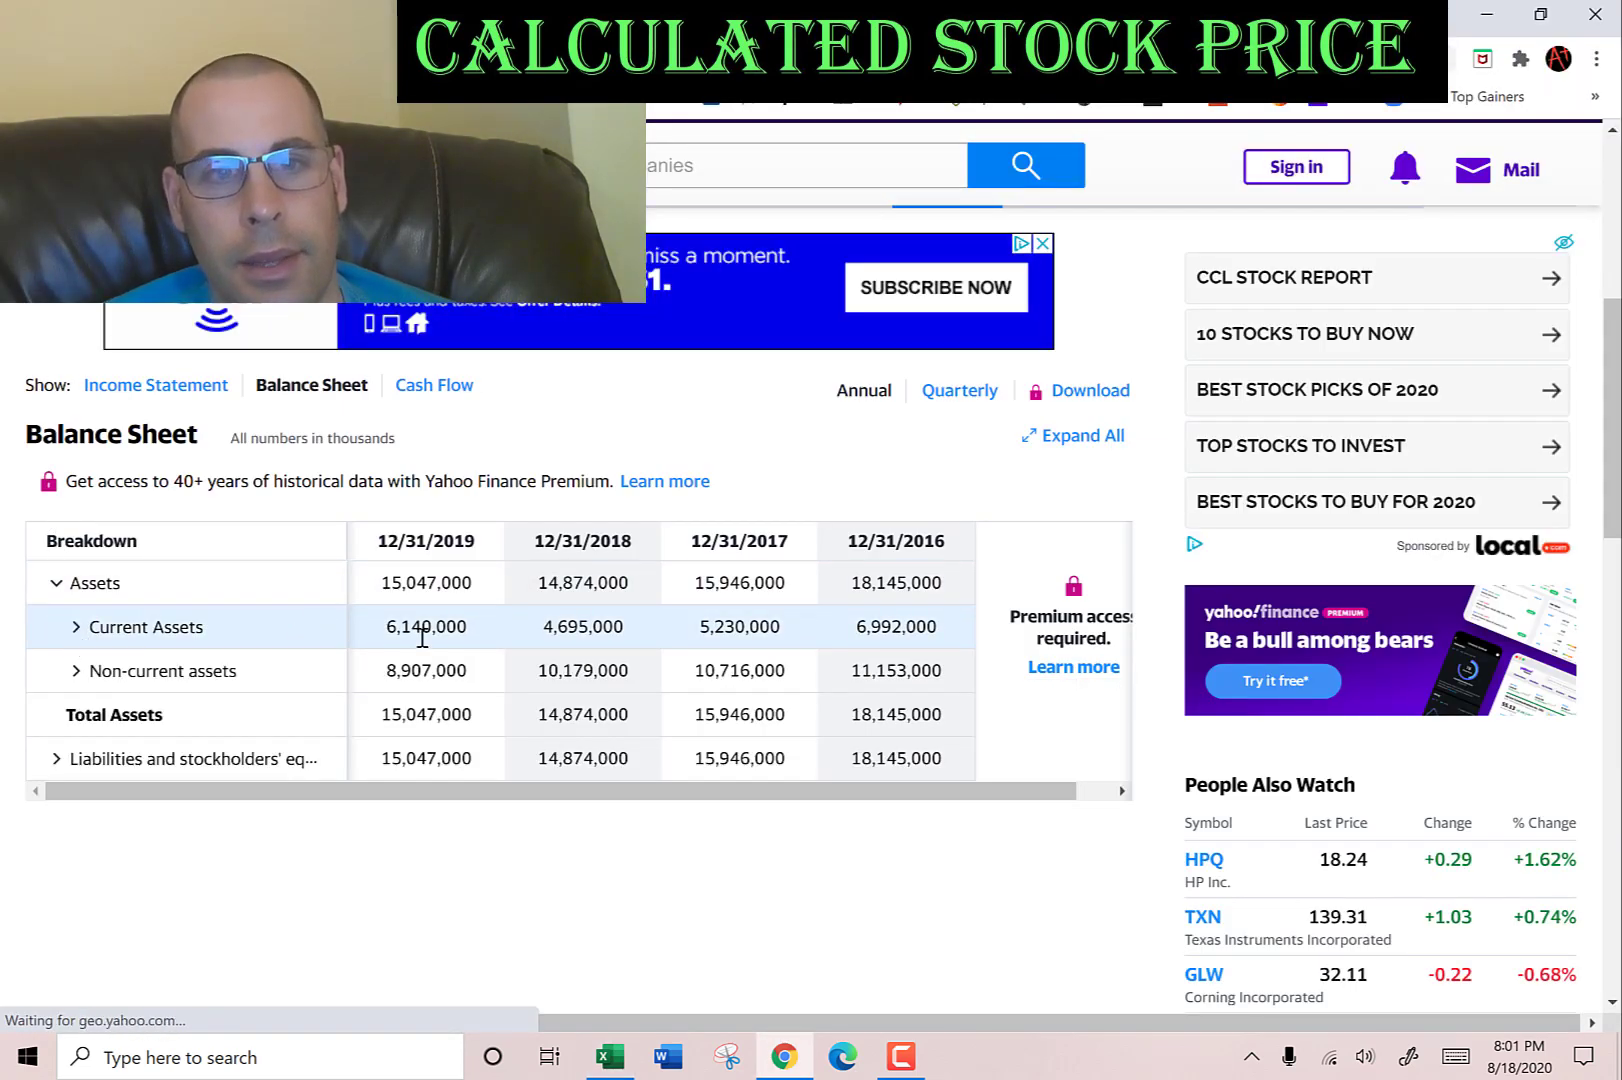
{"action": "key", "text": "alt+Tab"}
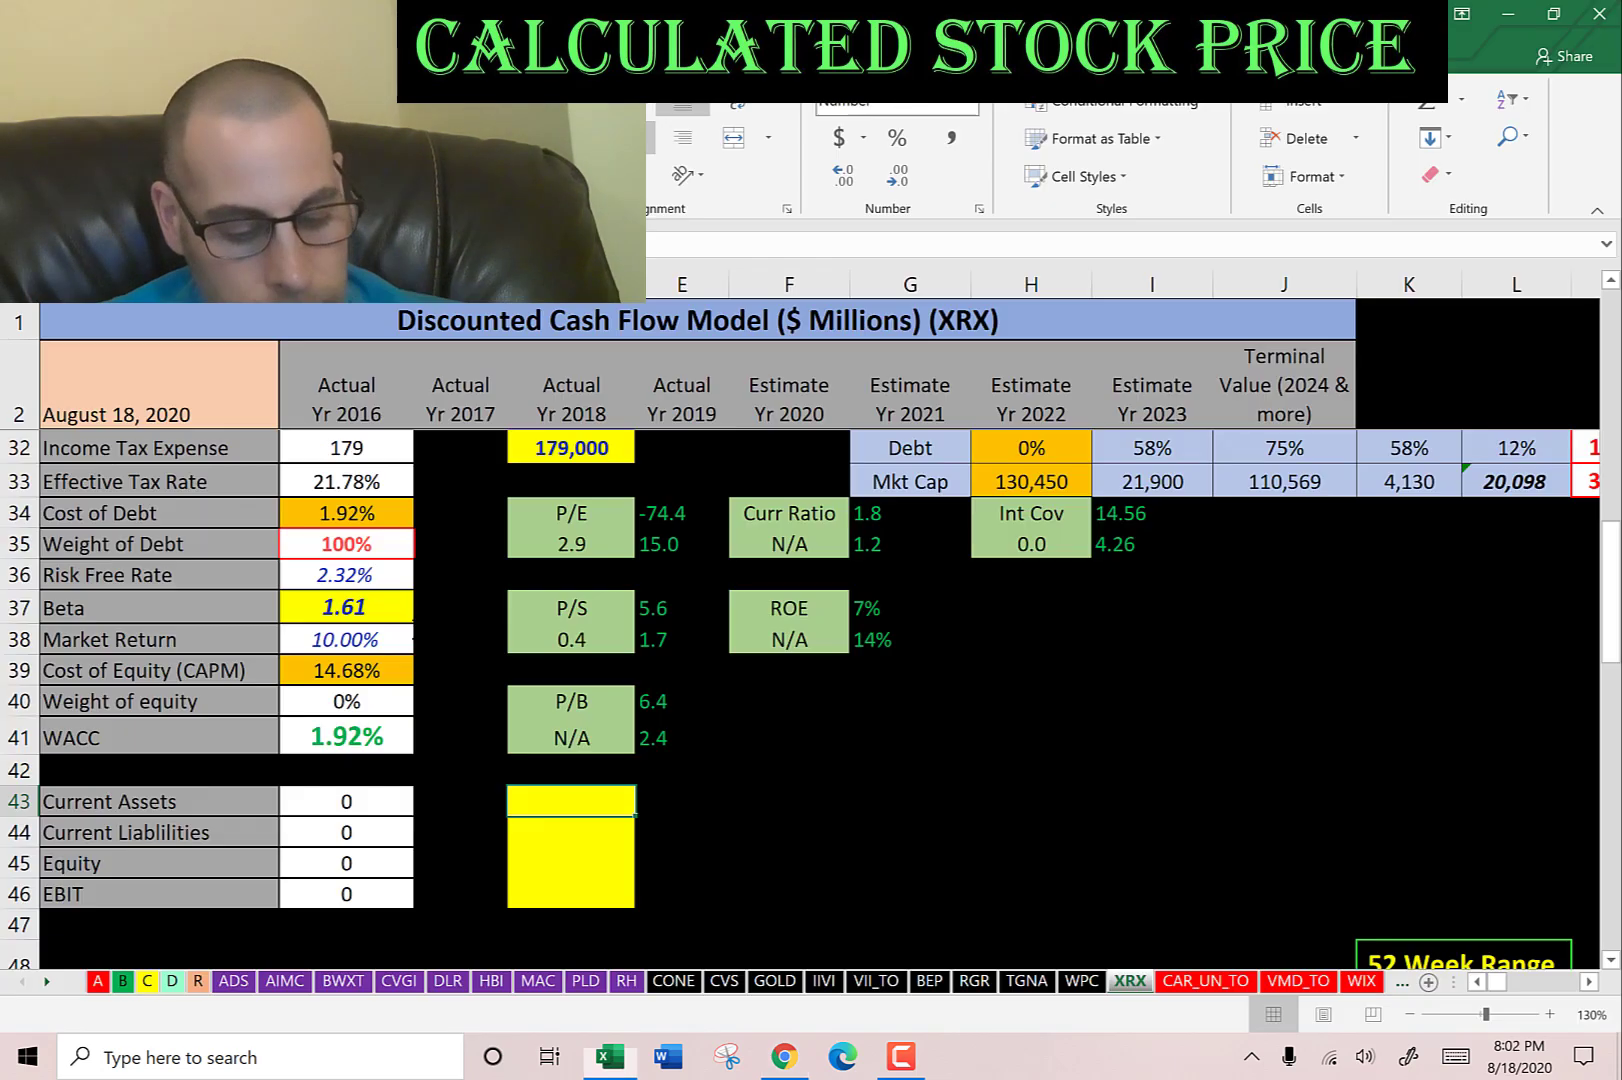
{"action": "type", "text": "6,140,000"}
{"action": "key", "text": "alt+Tab"}
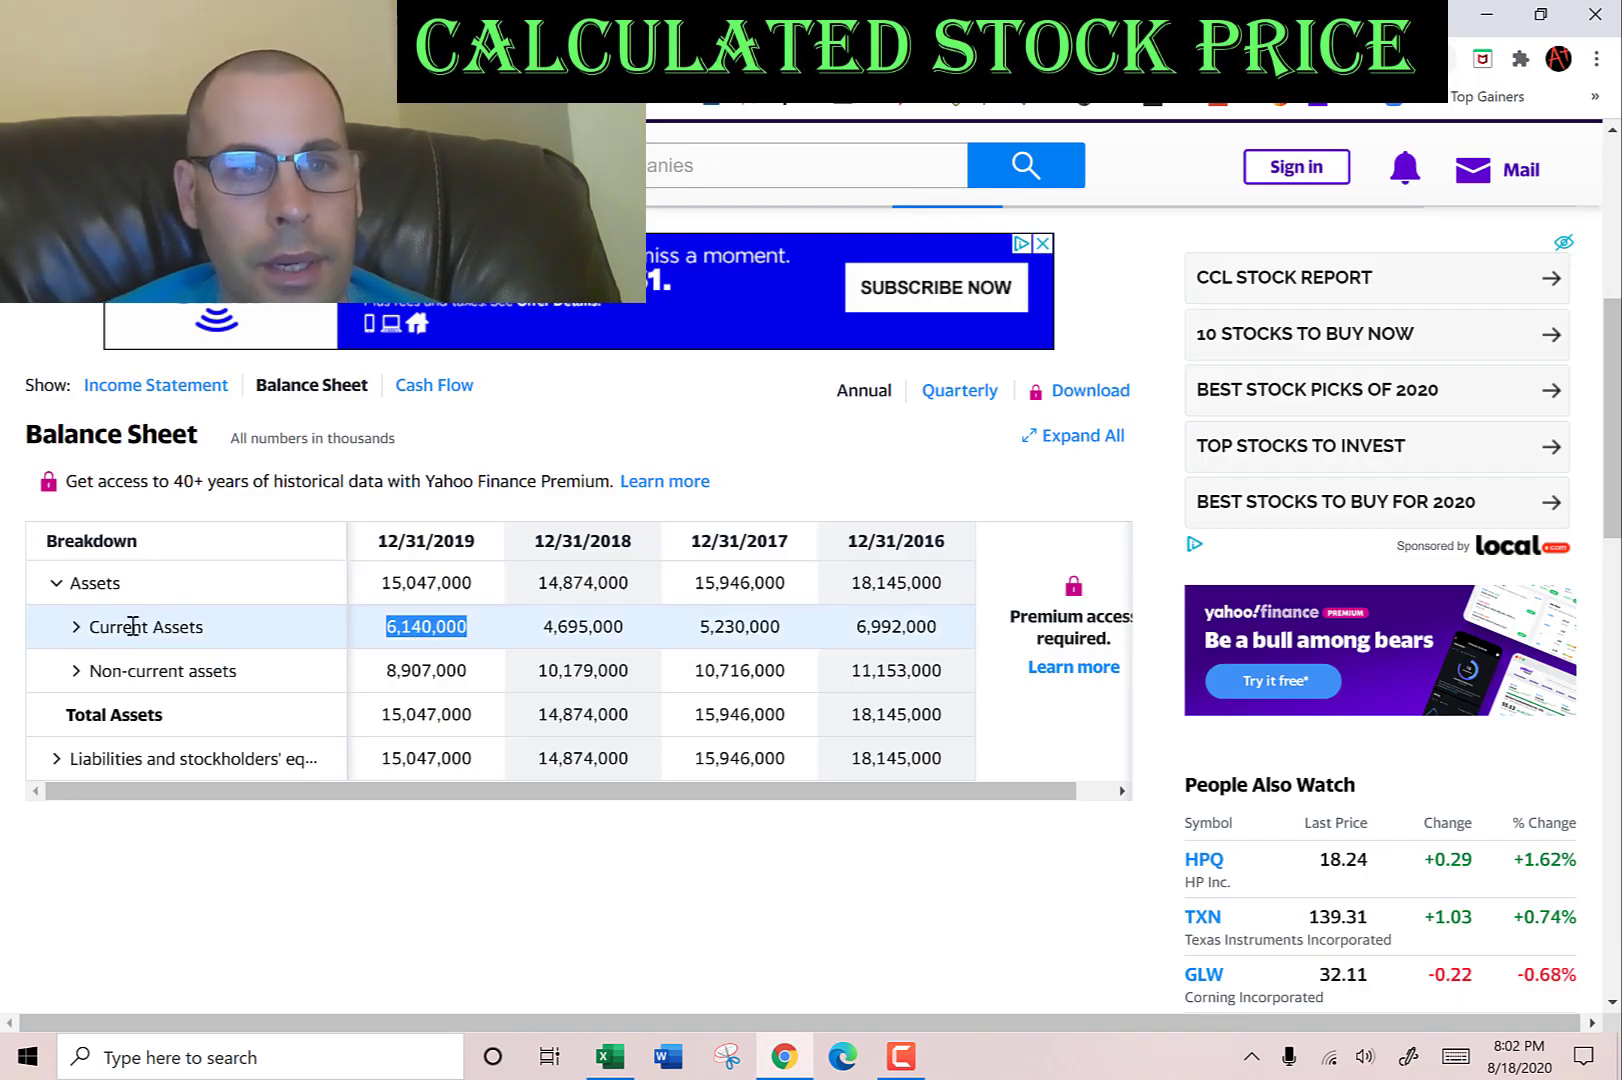
{"action": "left_click", "coordinate": [80, 630]}
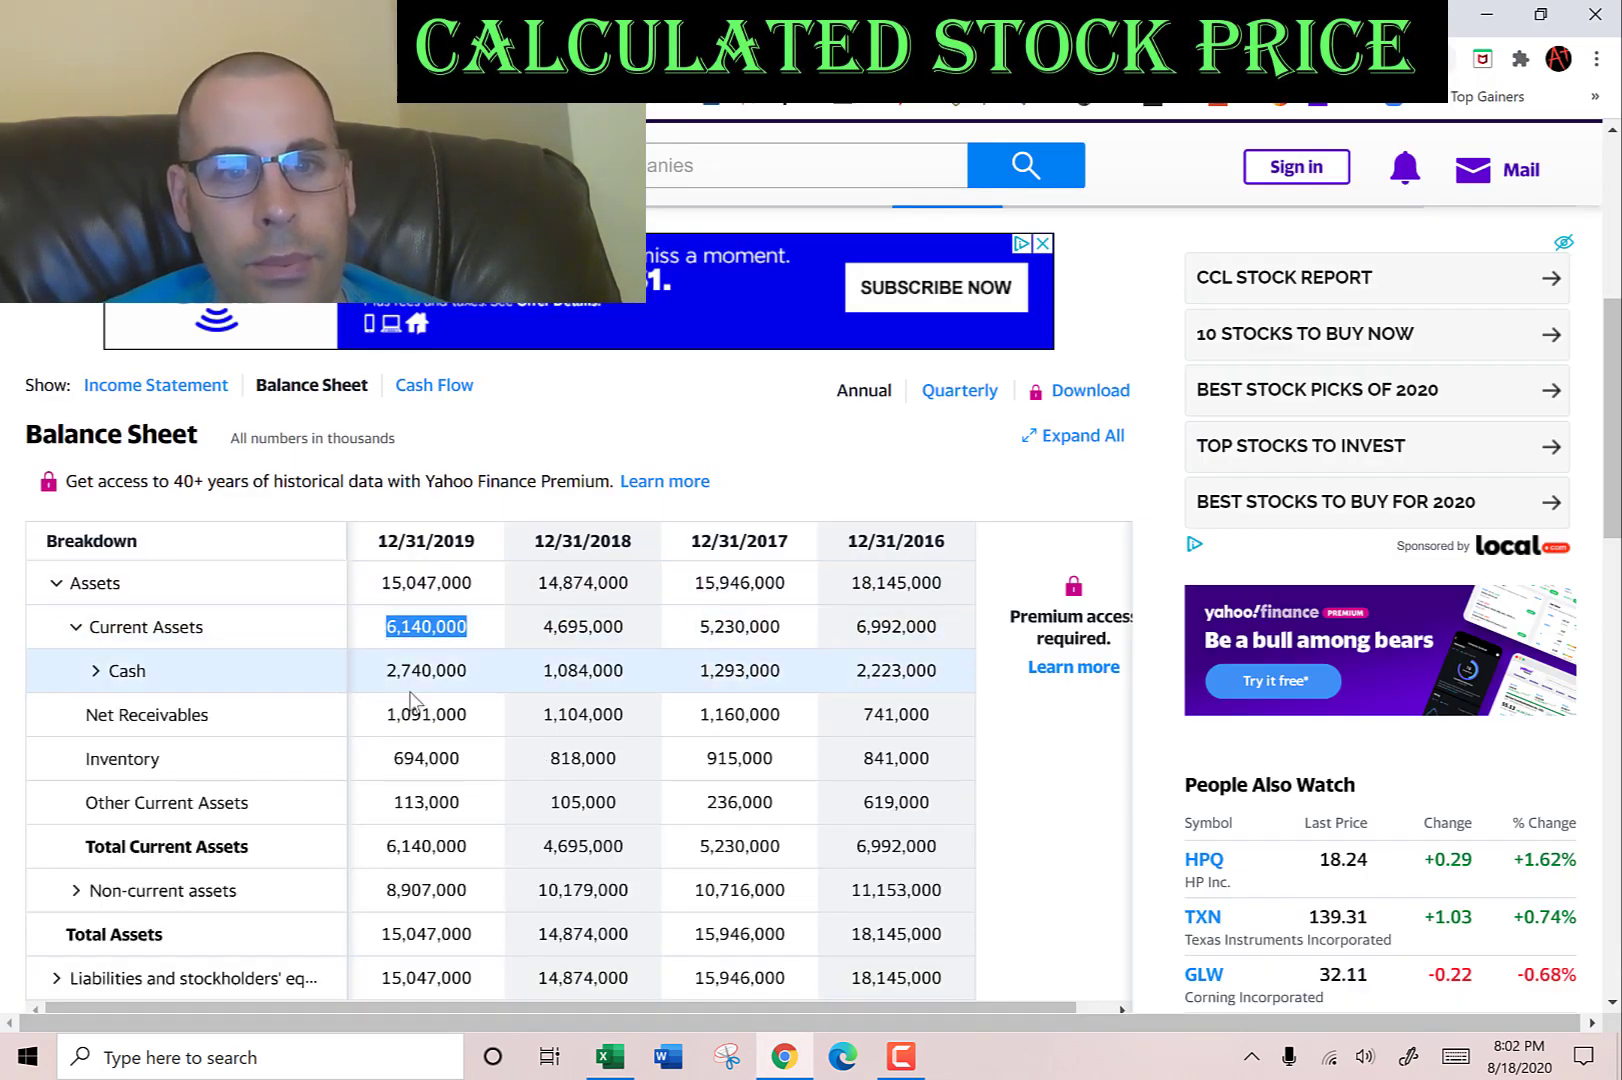
{"action": "scroll", "coordinate": [431, 606], "scroll_direction": "down", "scroll_amount": 1}
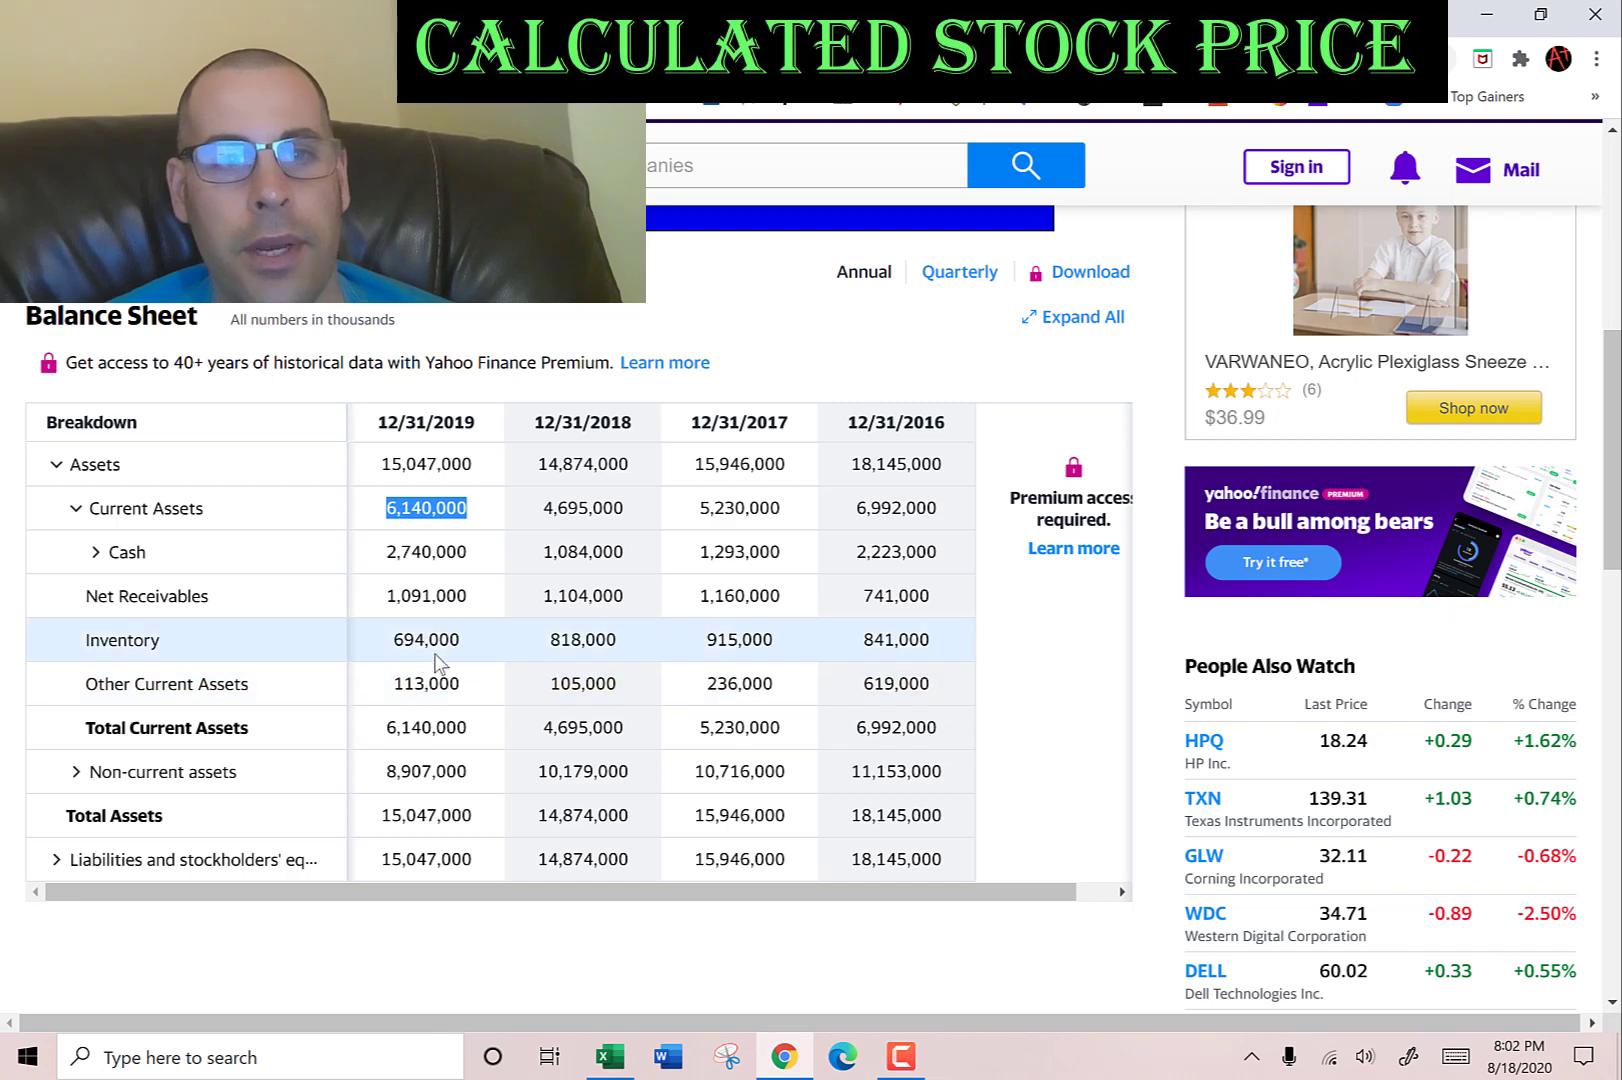
{"action": "scroll", "coordinate": [200, 530], "scroll_direction": "down", "scroll_amount": 1}
{"action": "scroll", "coordinate": [190, 535], "scroll_direction": "down", "scroll_amount": 3}
Paste the 2019 Current Liabilities of 3,435,000 into the model's Current Liabilities.
{"action": "left_click", "coordinate": [56, 503]}
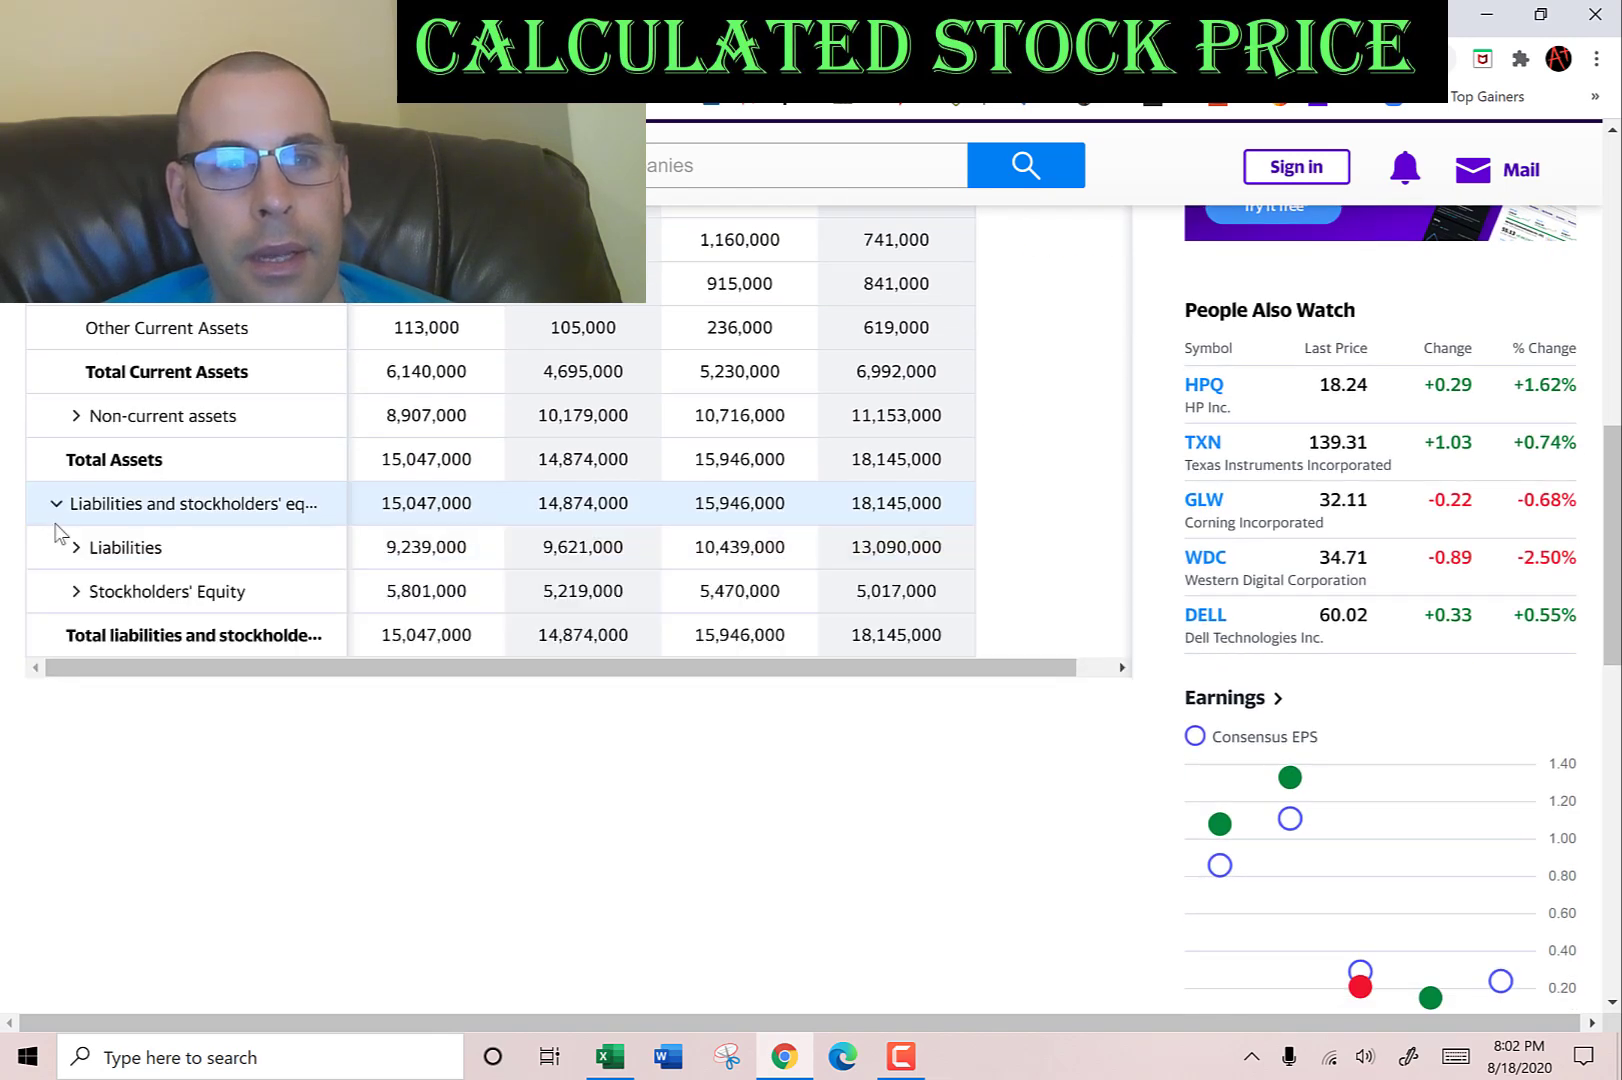
{"action": "left_click", "coordinate": [76, 547]}
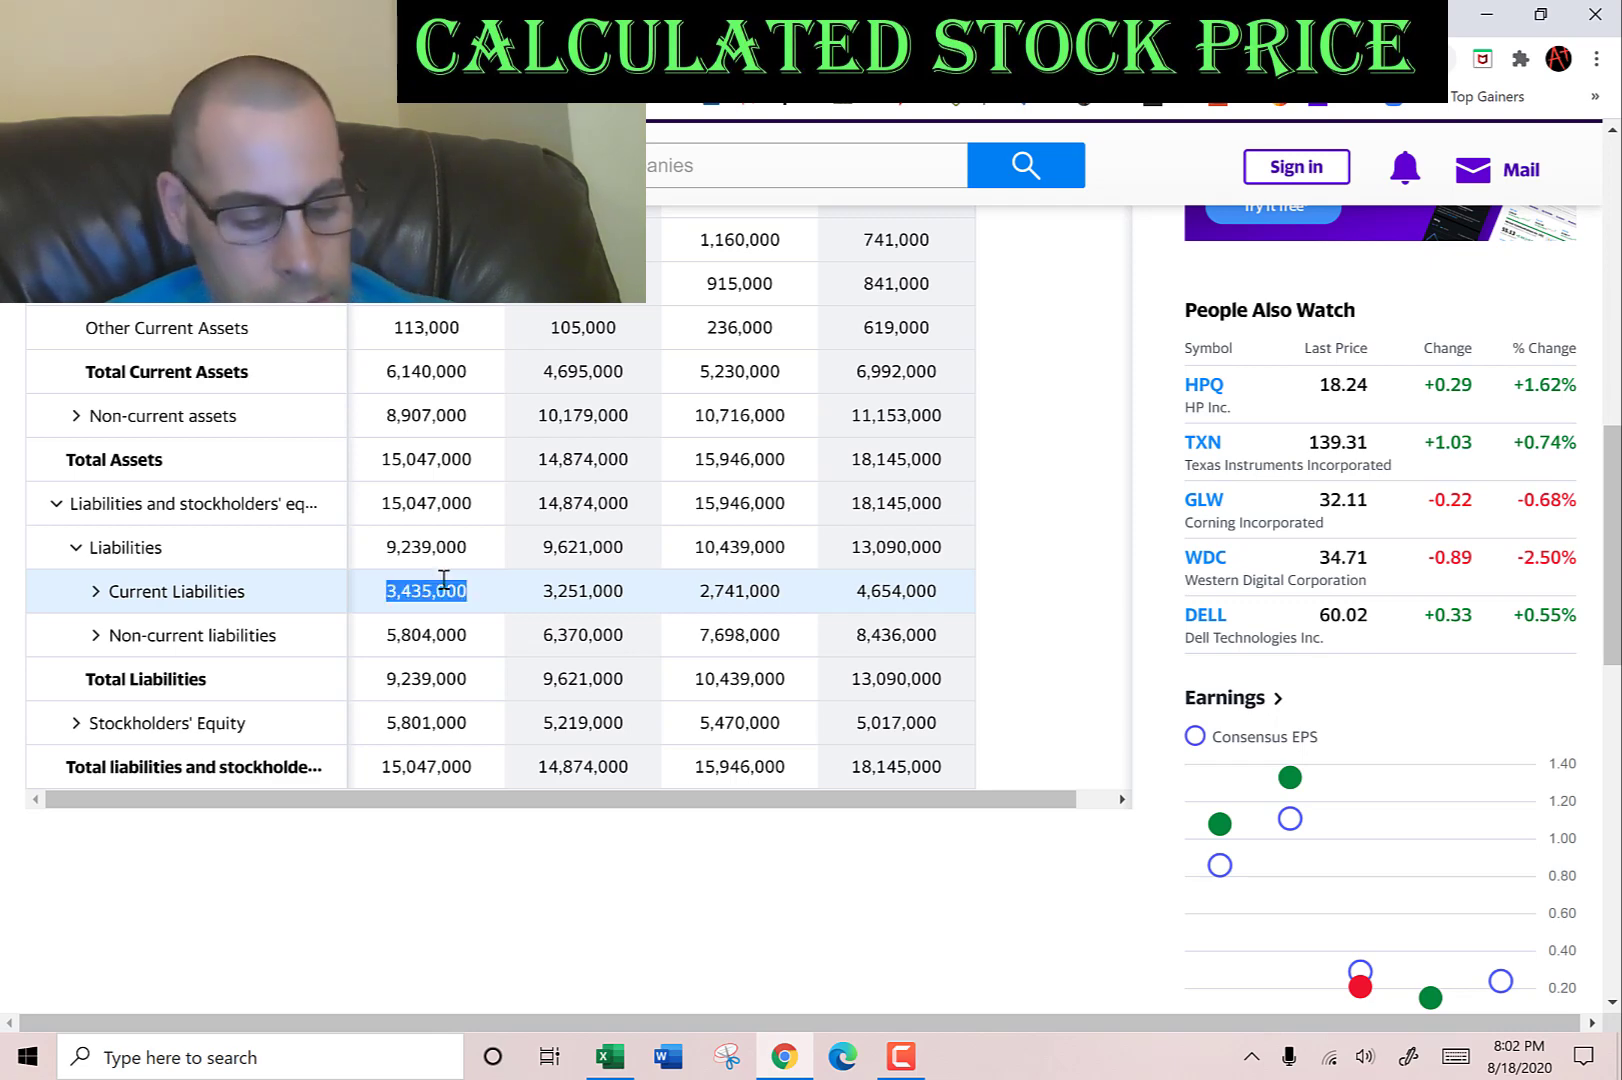
{"action": "key", "text": "alt+Tab"}
{"action": "type", "text": "3,435,000"}
{"action": "key", "text": "alt+Tab"}
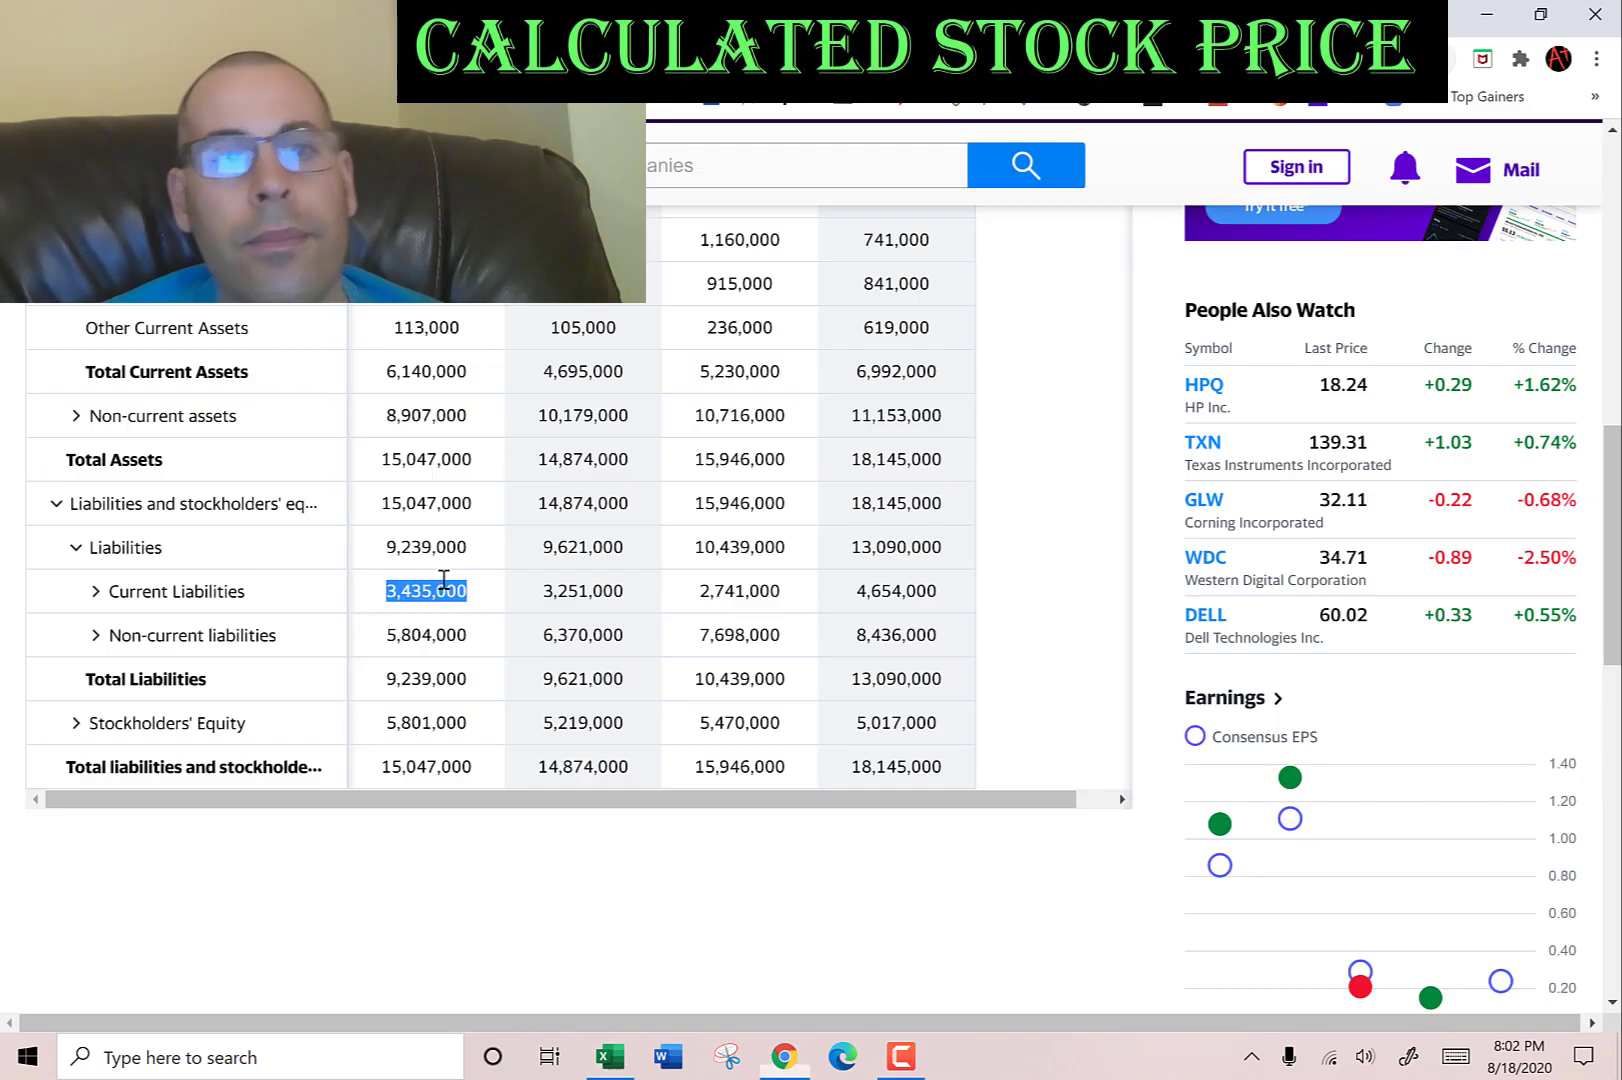
Copy the 2019 Stockholders' Equity of 5,801,000 into the model's Equity cell.
{"action": "left_click", "coordinate": [93, 594]}
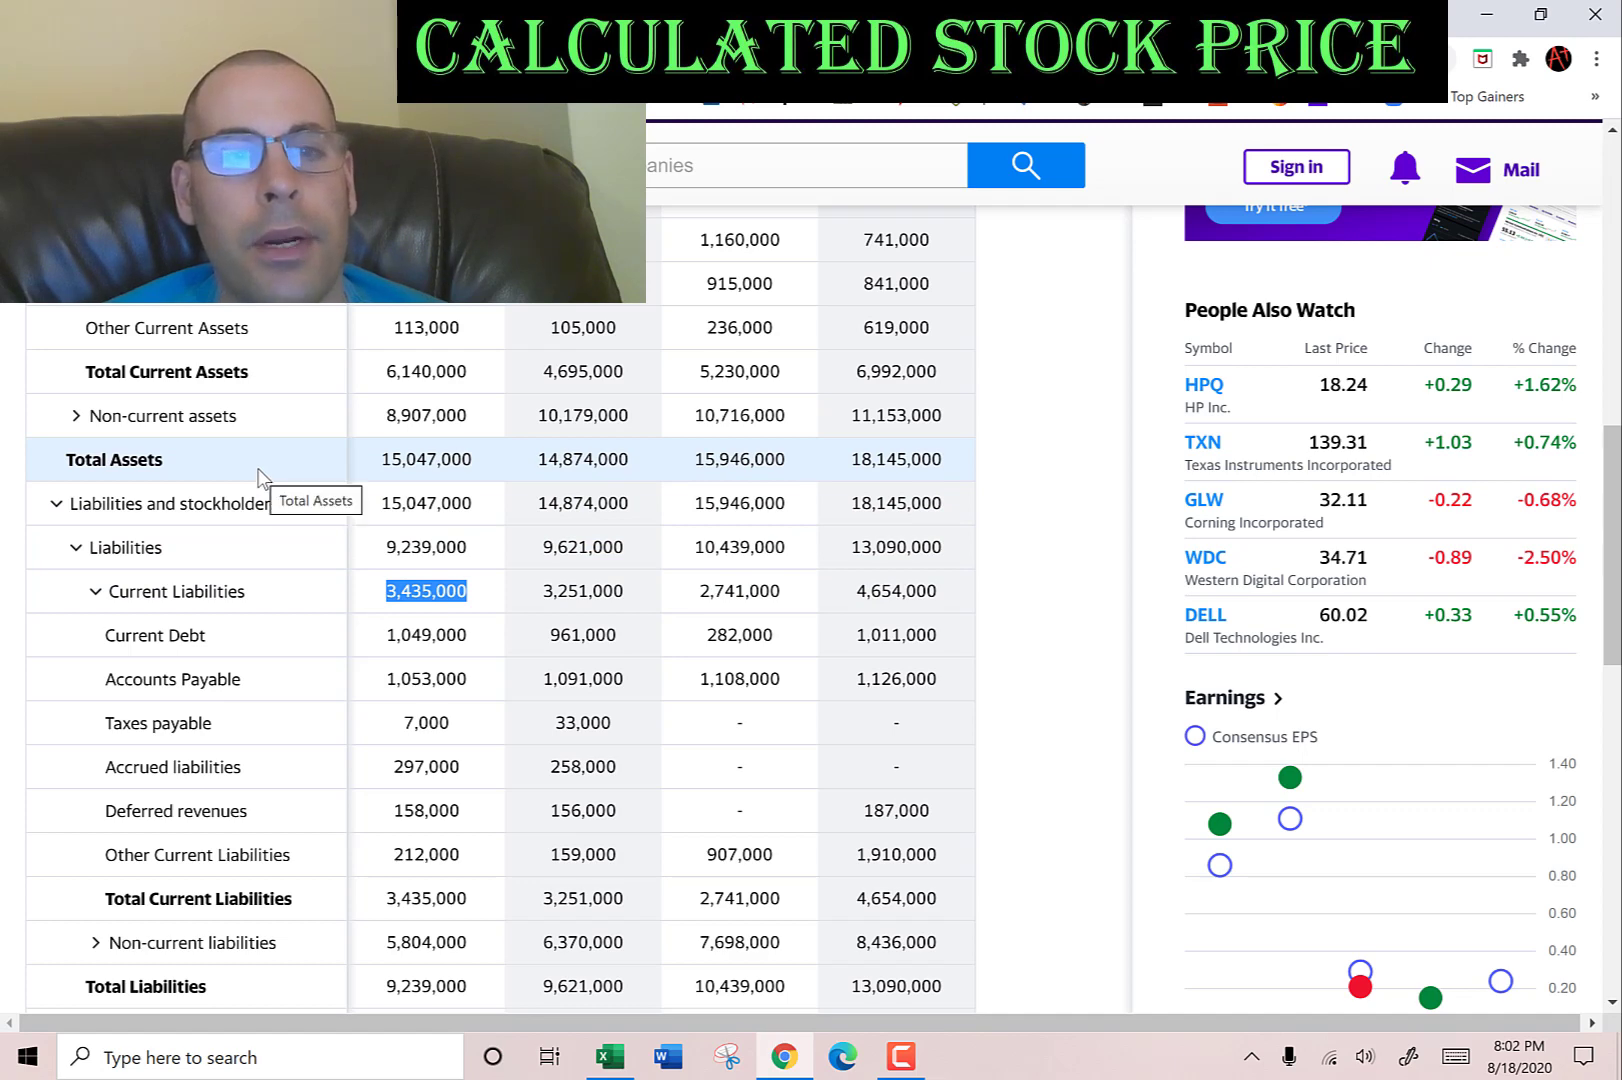
{"action": "scroll", "coordinate": [258, 478], "scroll_direction": "down", "scroll_amount": 1}
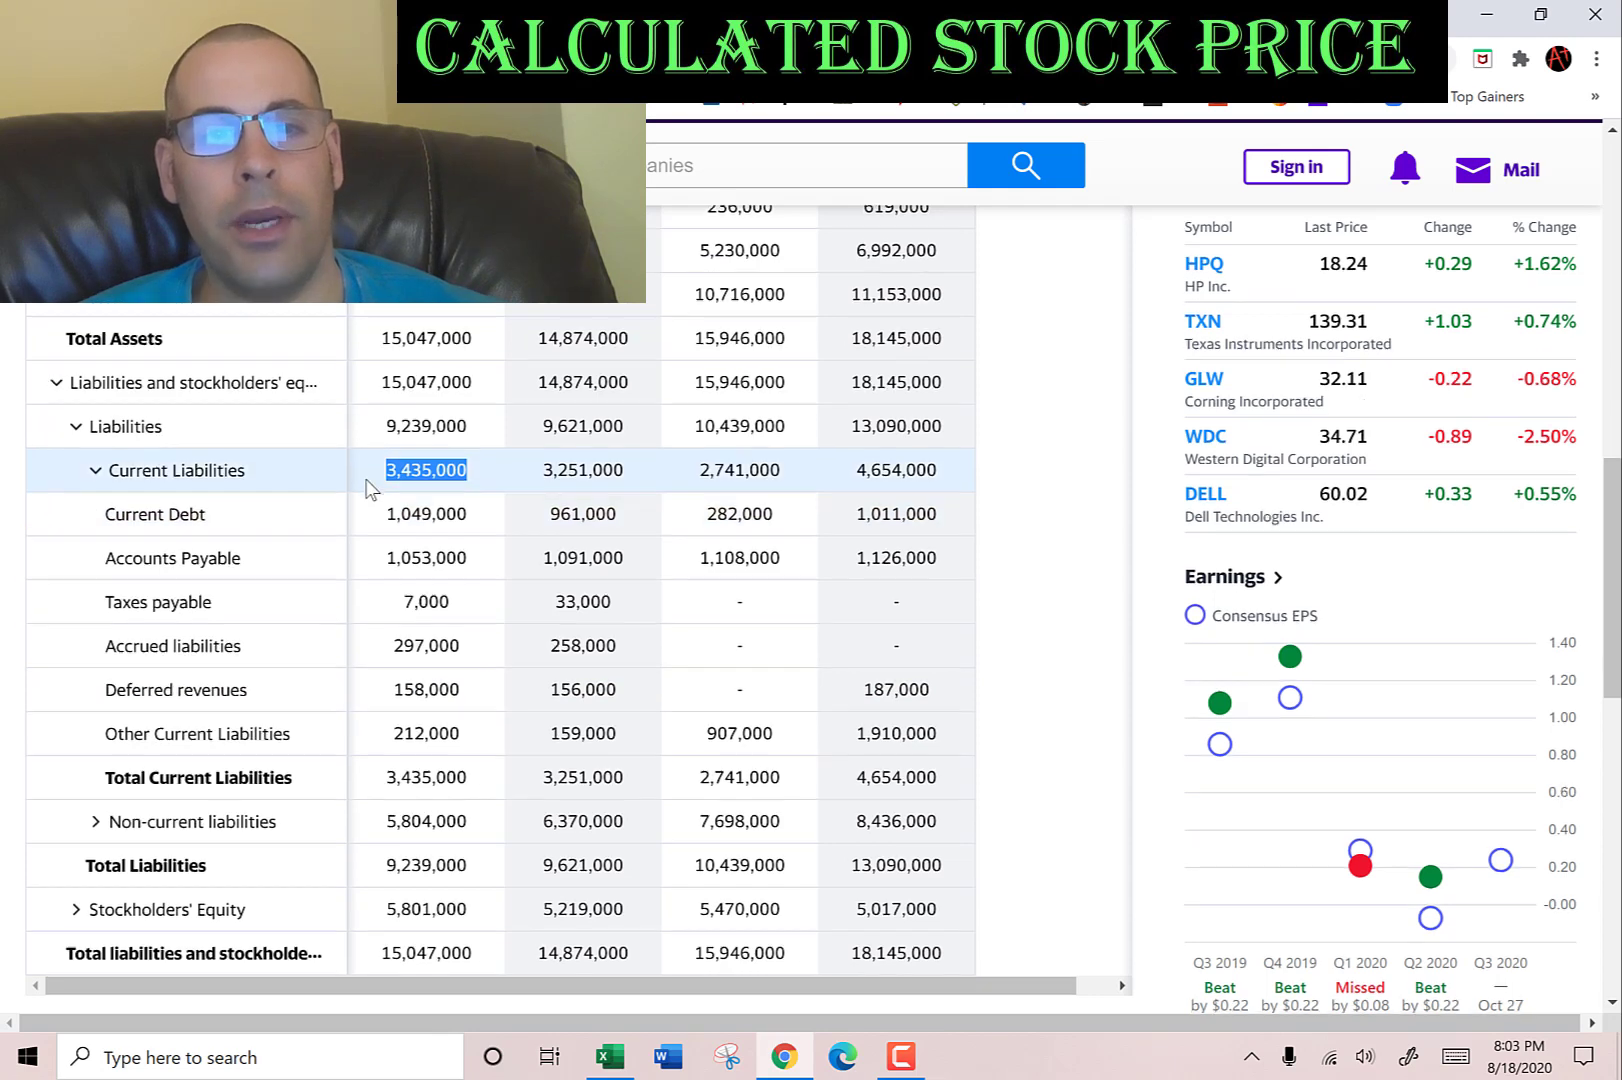
{"action": "scroll", "coordinate": [290, 465], "scroll_direction": "down", "scroll_amount": 4}
{"action": "left_click", "coordinate": [75, 437]}
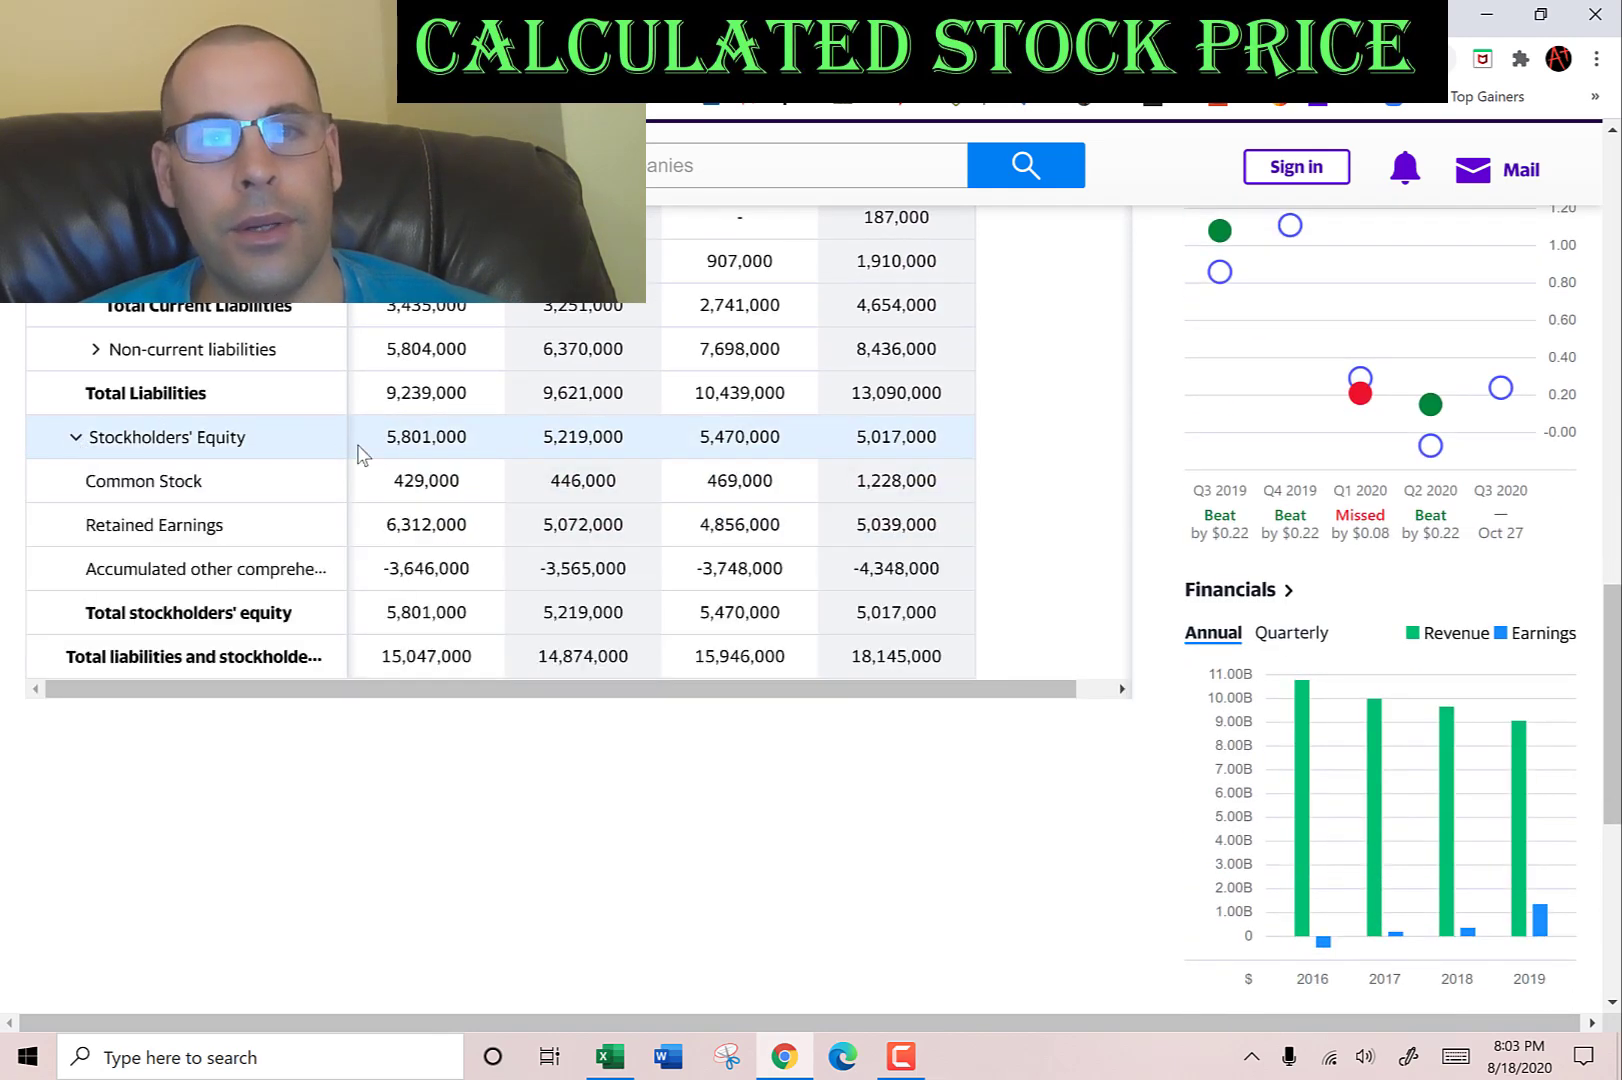
{"action": "double_click", "coordinate": [415, 437]}
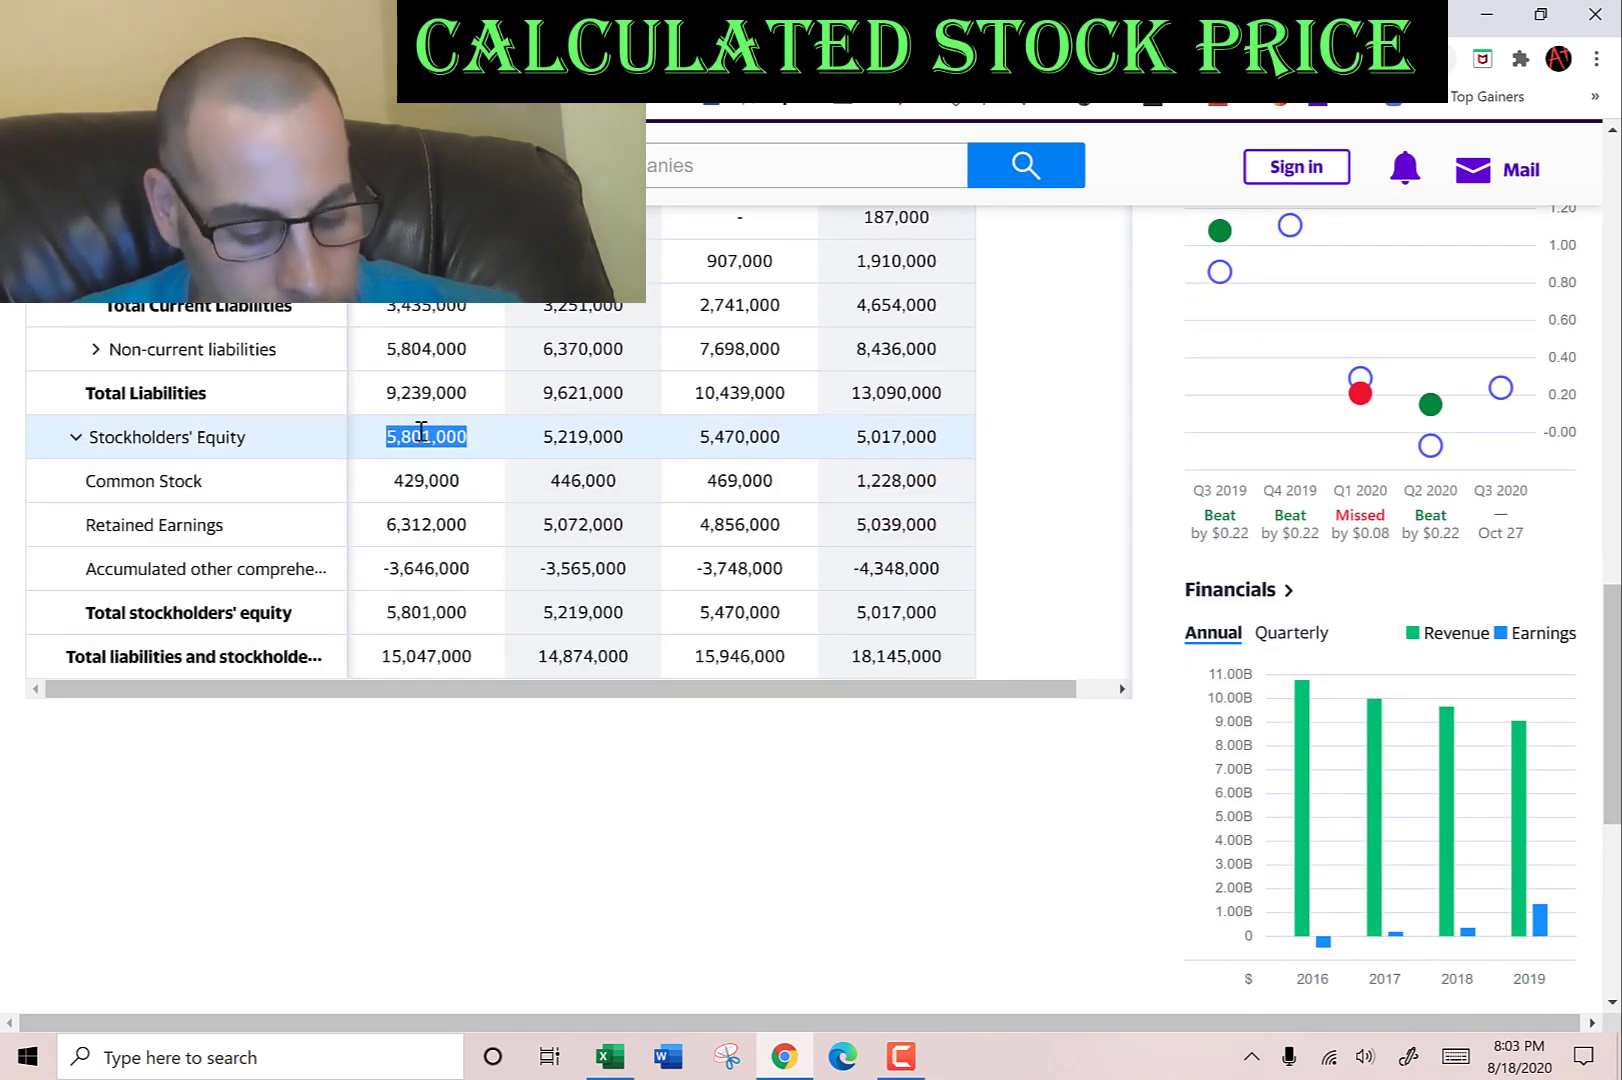
{"action": "key", "text": "alt+Tab"}
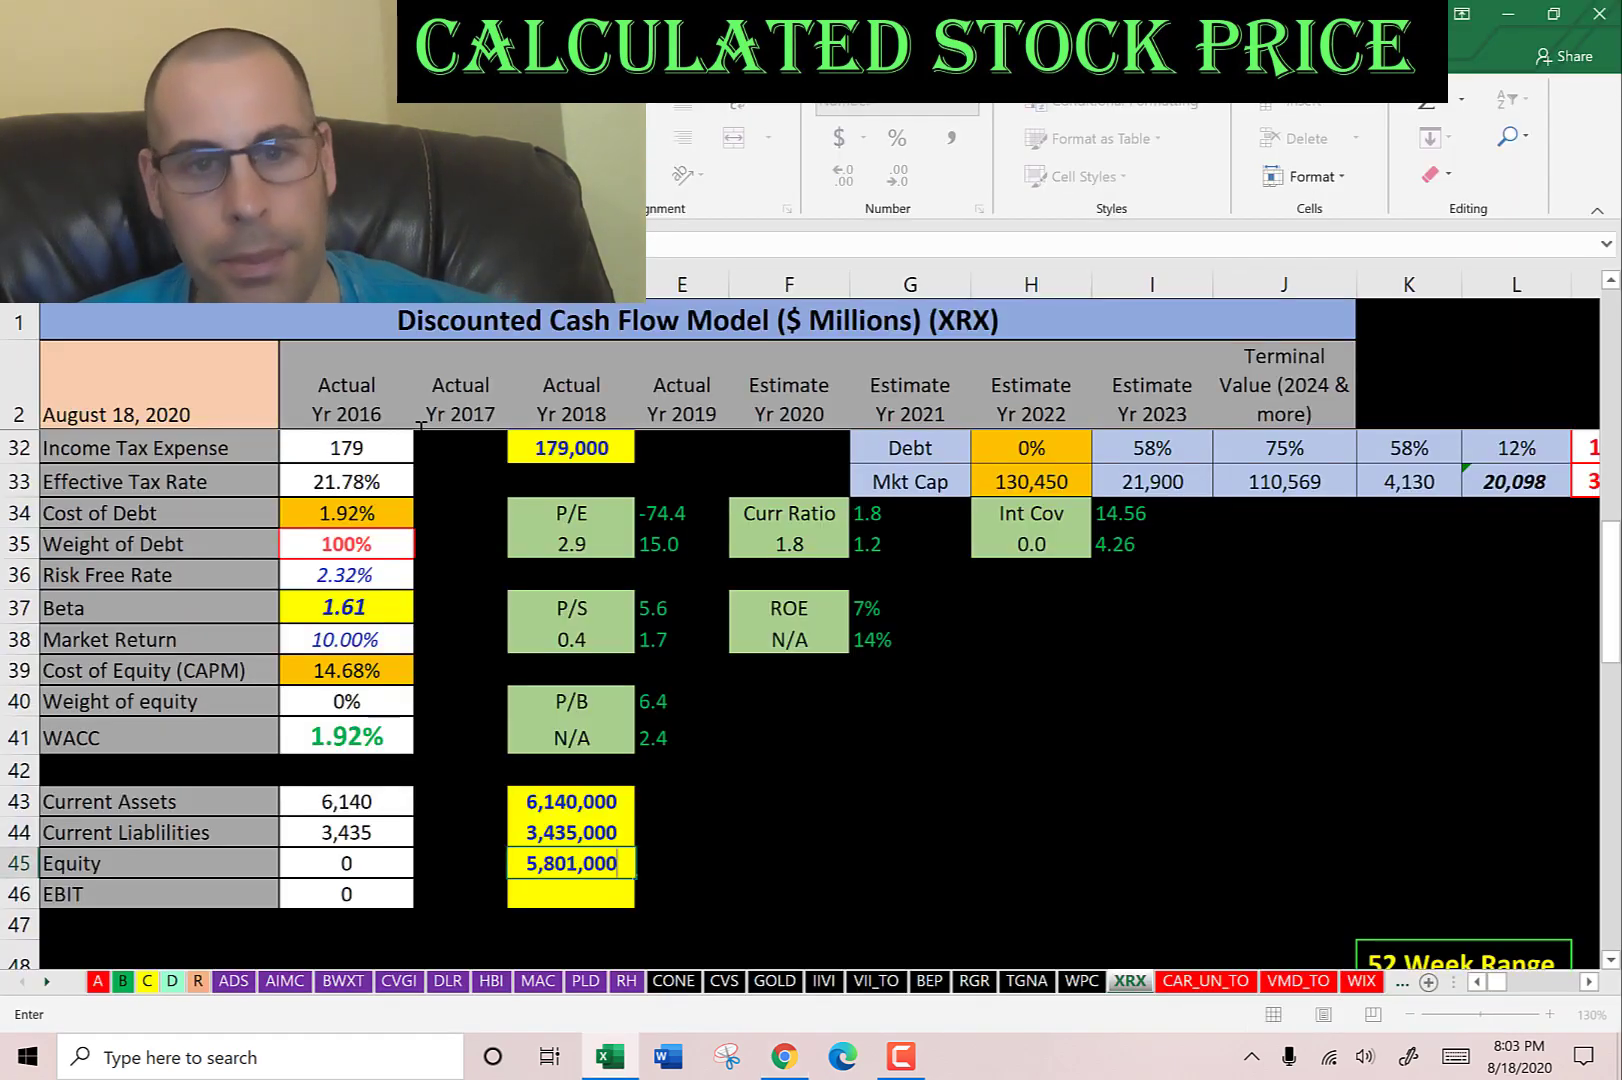
{"action": "key", "text": "Return"}
Copy the 2019 Operating Income of 1,147,000 from the income statement into the EBIT cell.
{"action": "key", "text": "alt+Tab"}
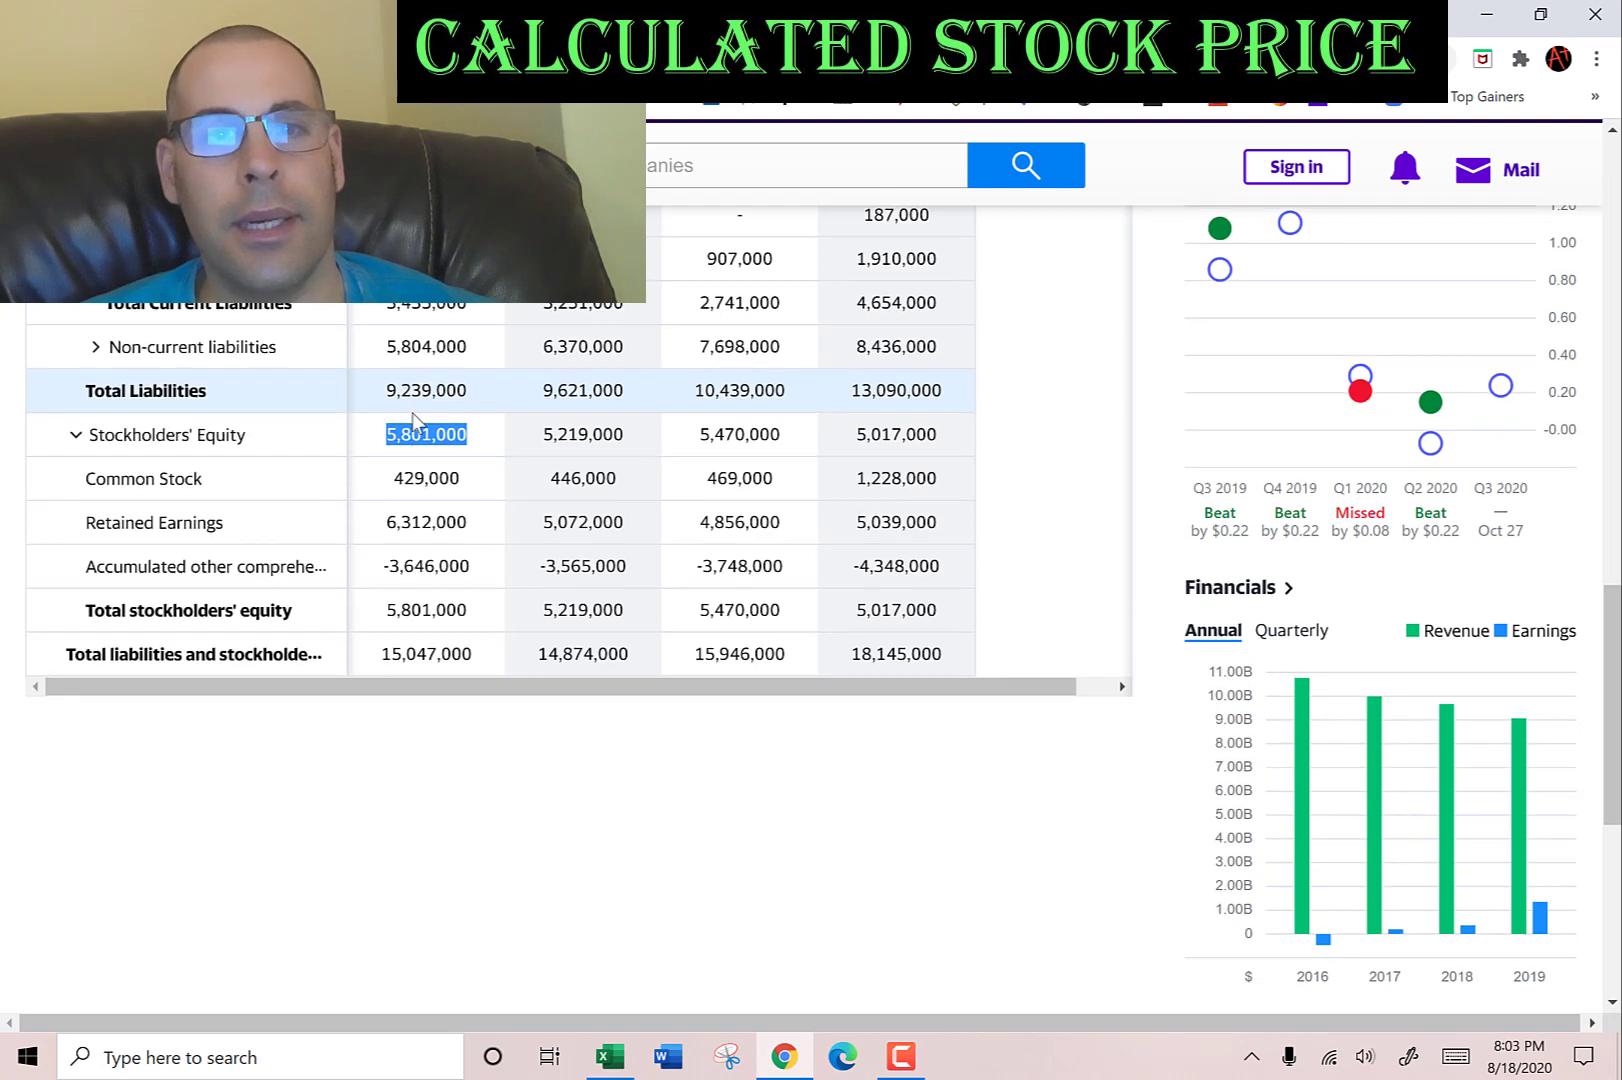
{"action": "scroll", "coordinate": [408, 410], "scroll_direction": "down", "scroll_amount": 2}
{"action": "scroll", "coordinate": [397, 330], "scroll_direction": "up", "scroll_amount": 1}
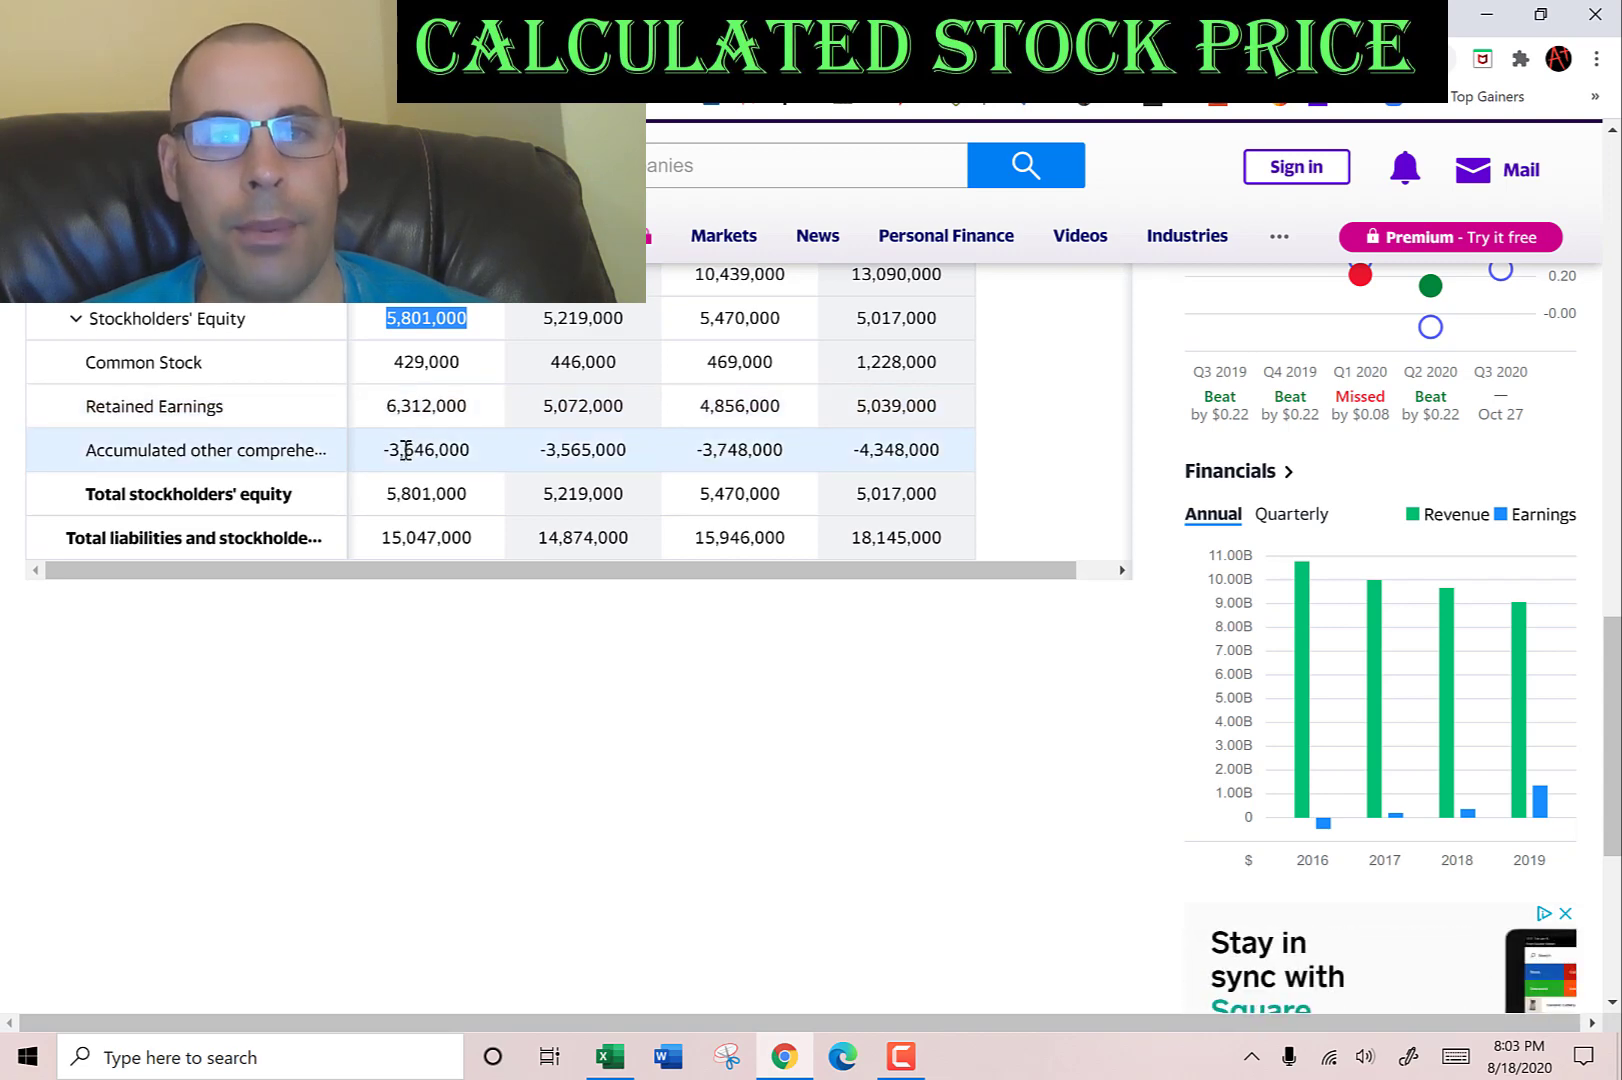
{"action": "scroll", "coordinate": [253, 739], "scroll_direction": "up", "scroll_amount": 4}
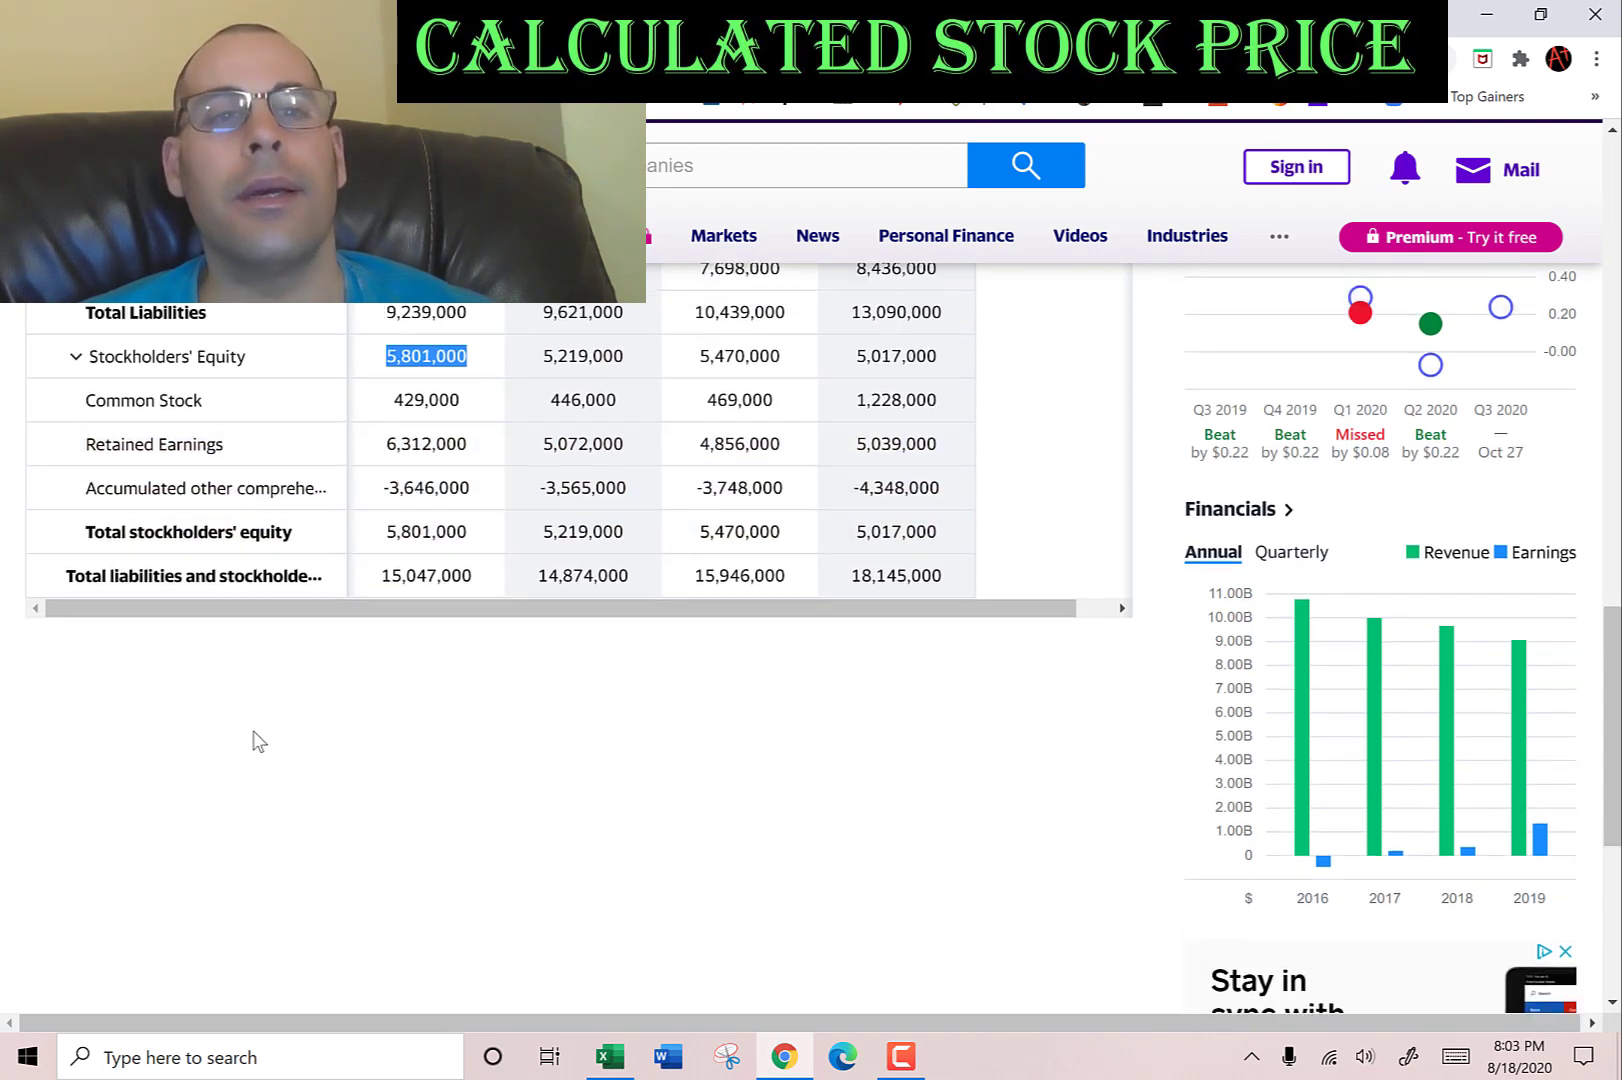
{"action": "scroll", "coordinate": [250, 733], "scroll_direction": "up", "scroll_amount": 3}
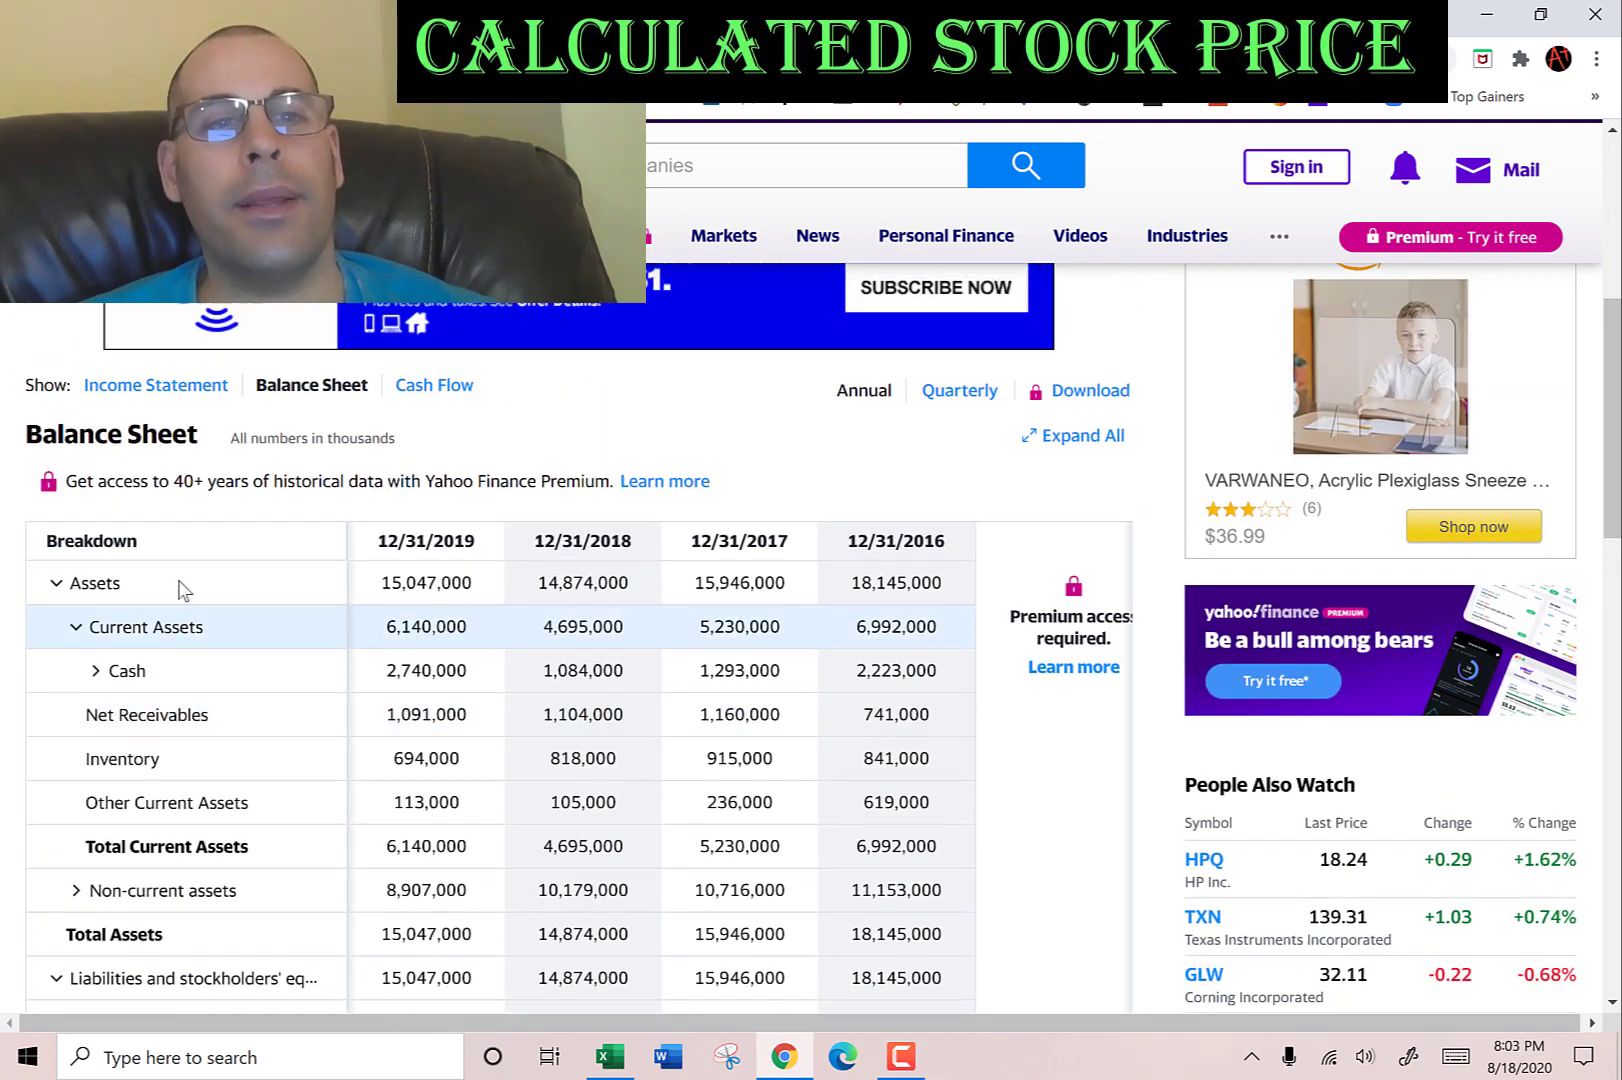
{"action": "left_click", "coordinate": [160, 385]}
{"action": "scroll", "coordinate": [500, 641], "scroll_direction": "down", "scroll_amount": 2}
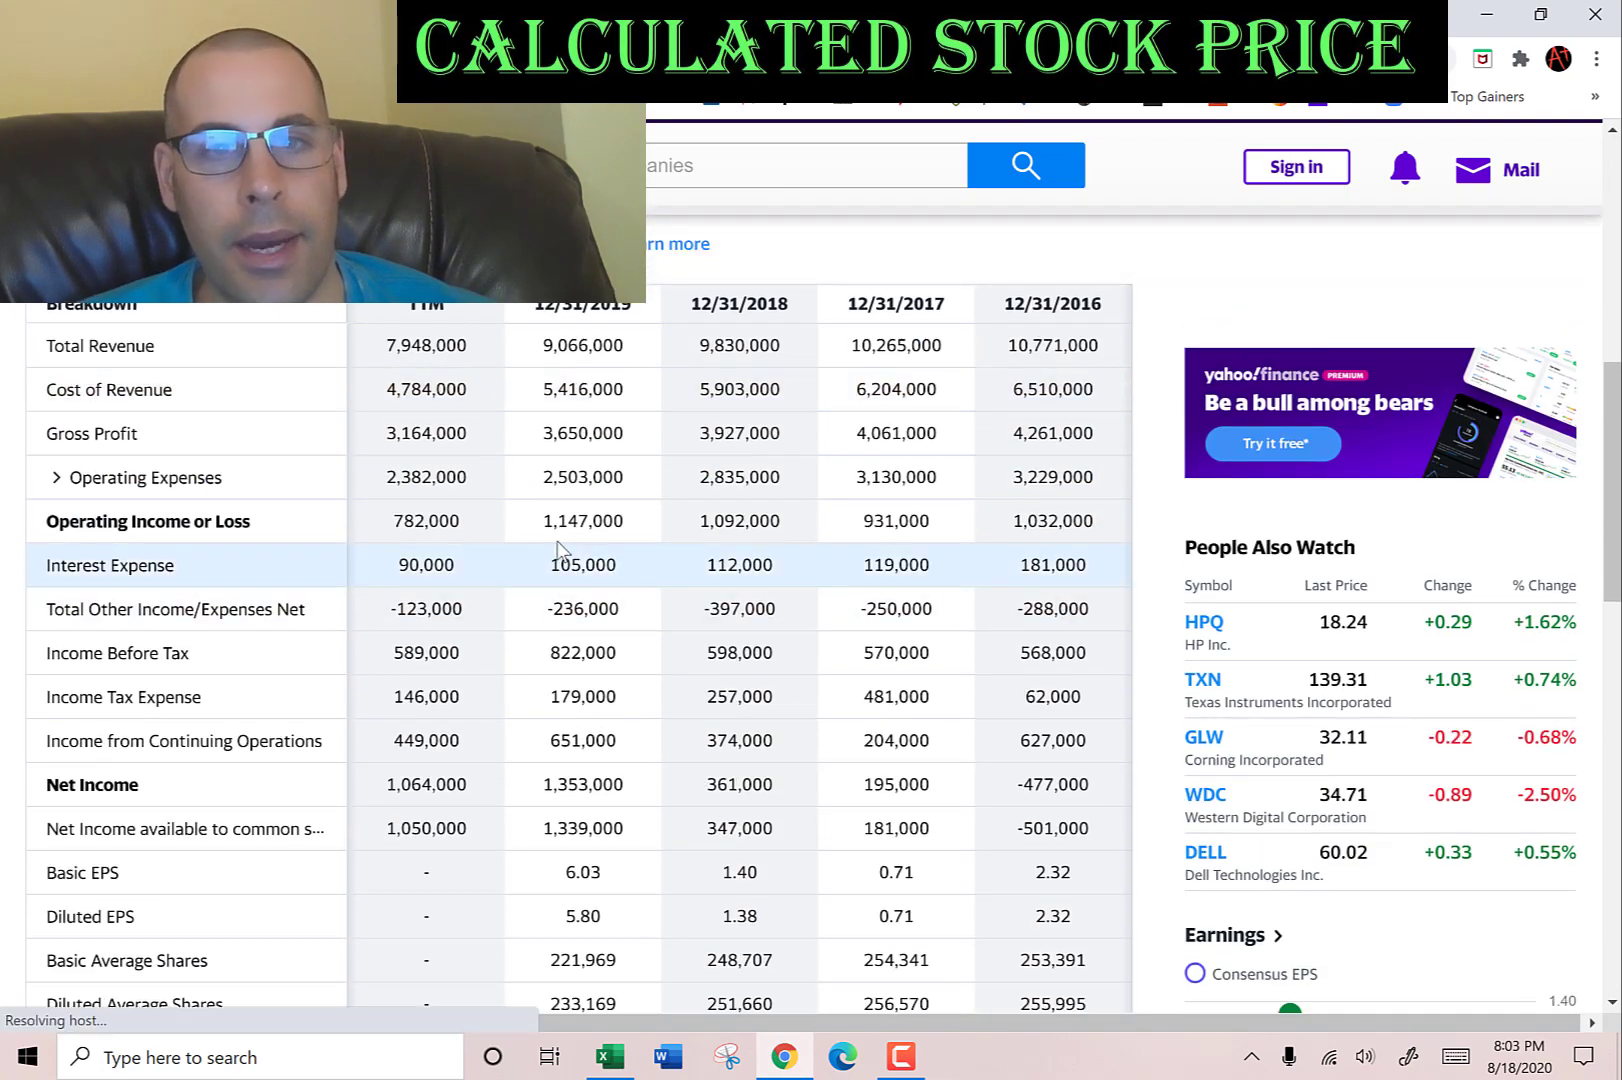
{"action": "double_click", "coordinate": [583, 520]}
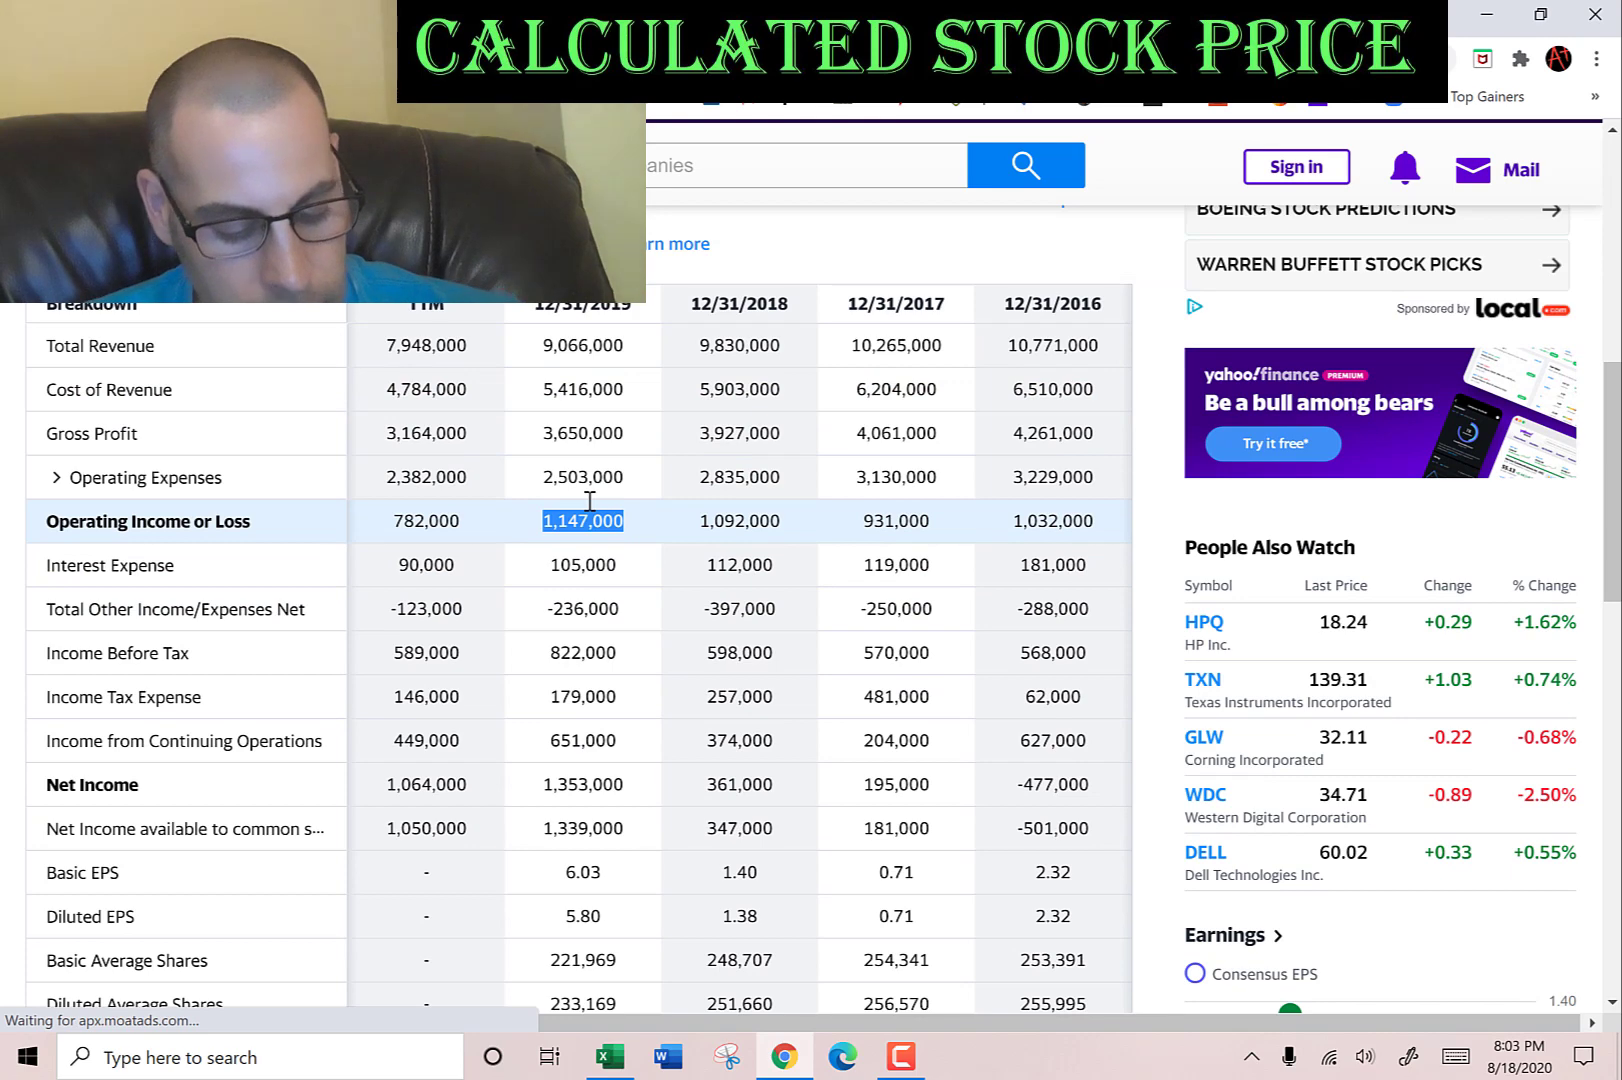
{"action": "key", "text": "ctrl+c"}
{"action": "key", "text": "alt+Tab"}
{"action": "key", "text": "ctrl+v"}
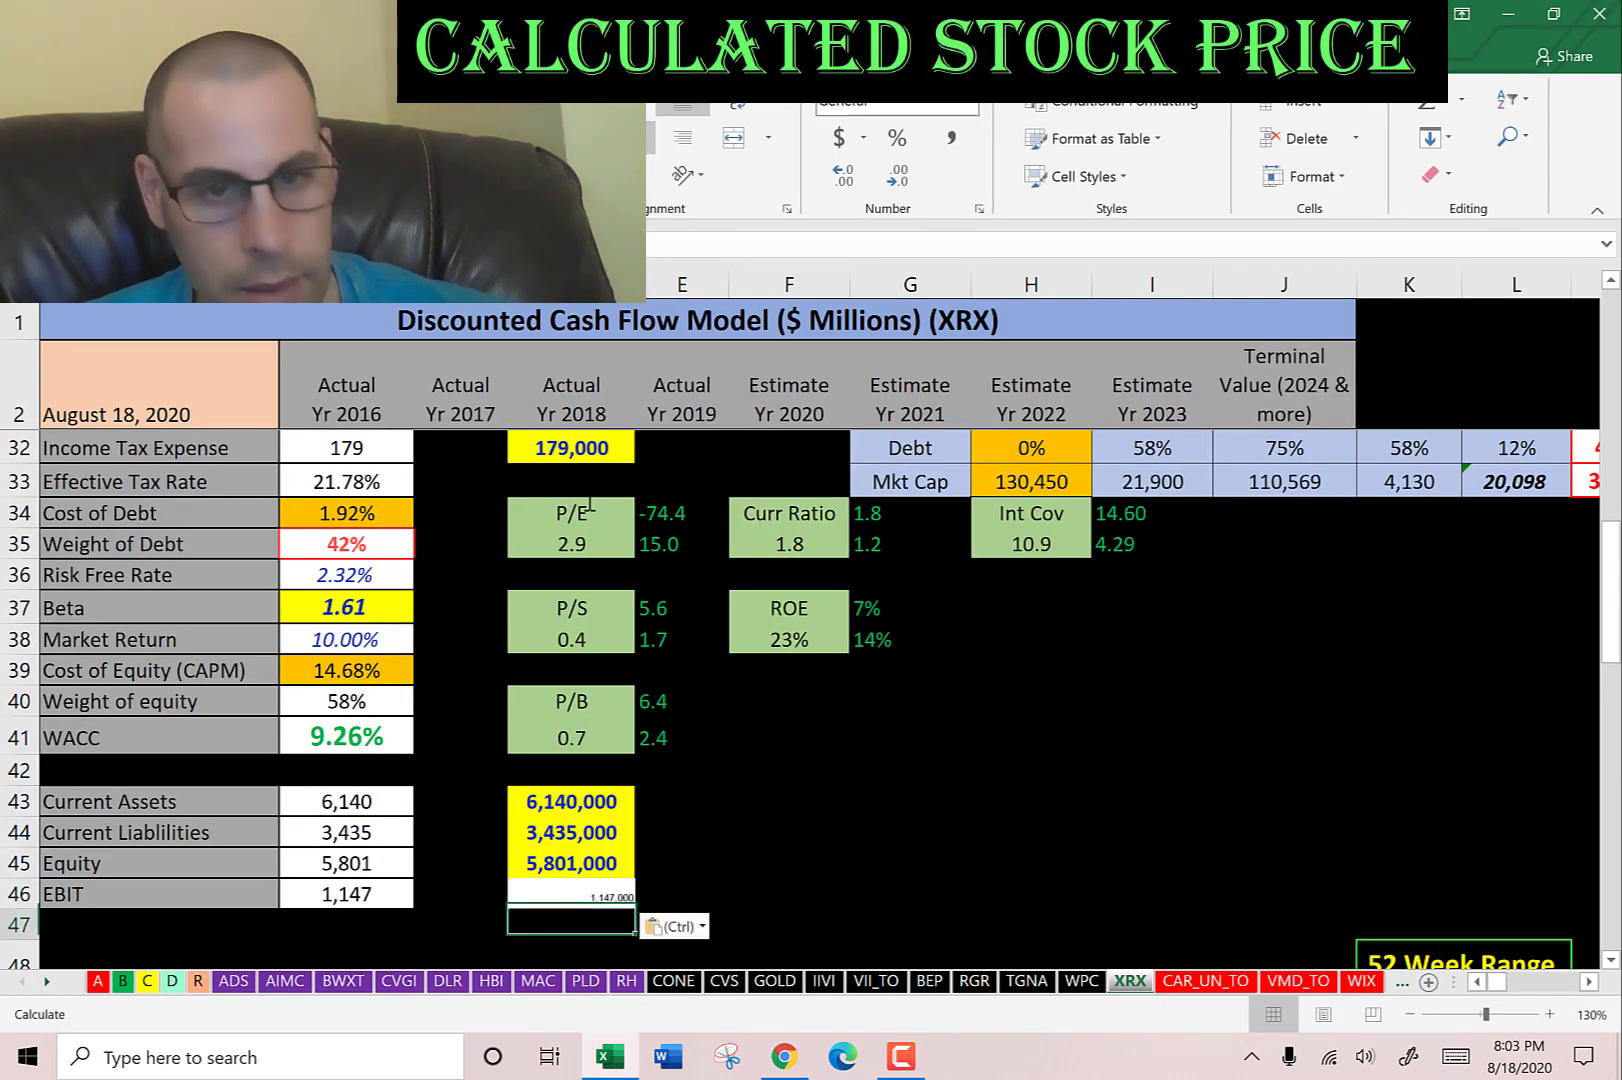
{"action": "key", "text": "Return"}
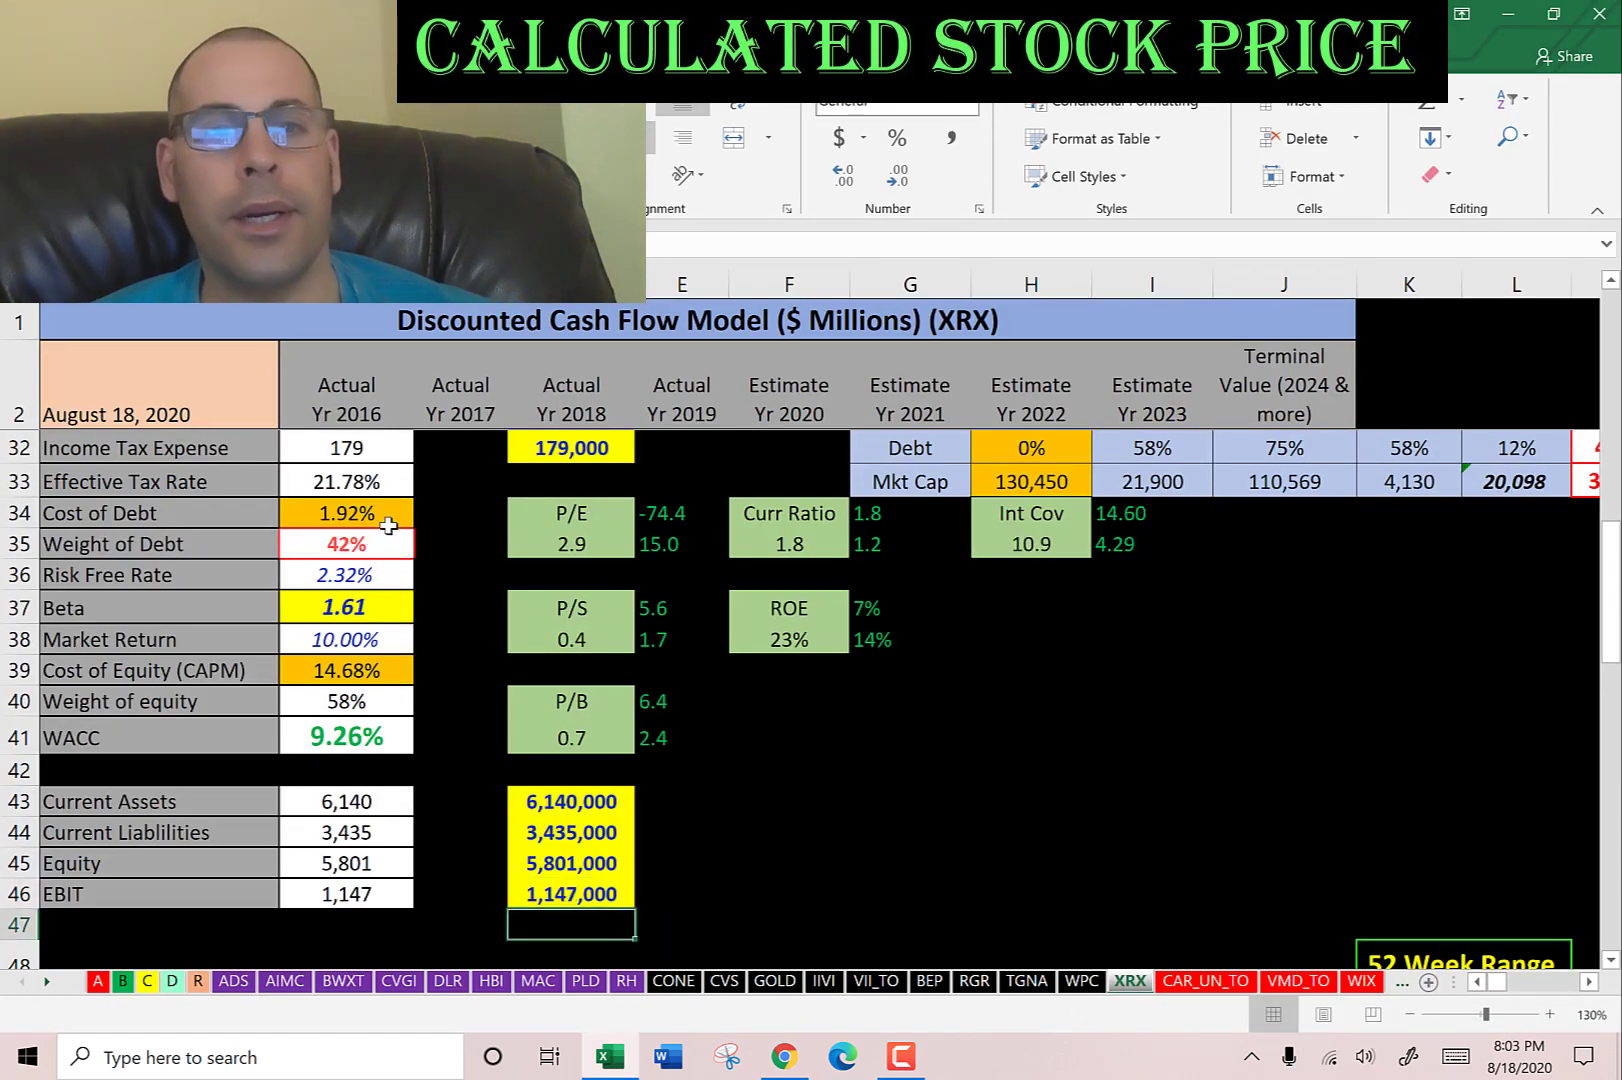
{"action": "left_click", "coordinate": [363, 542]}
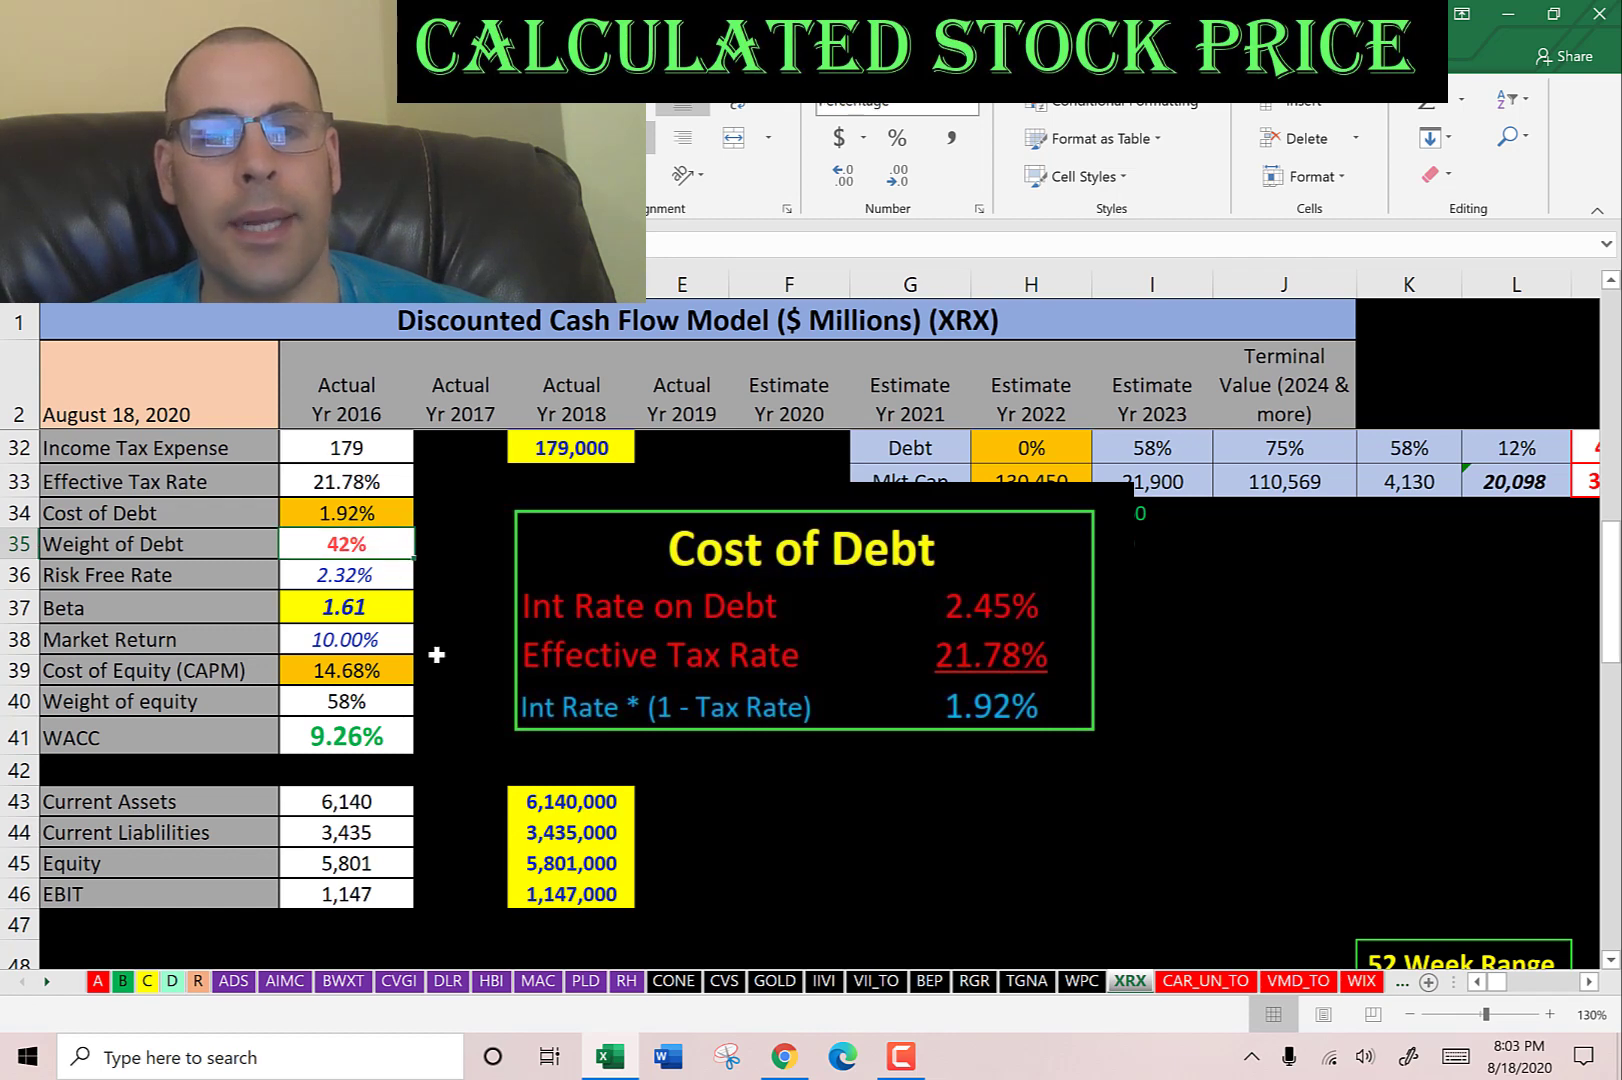
{"action": "key", "text": "Up"}
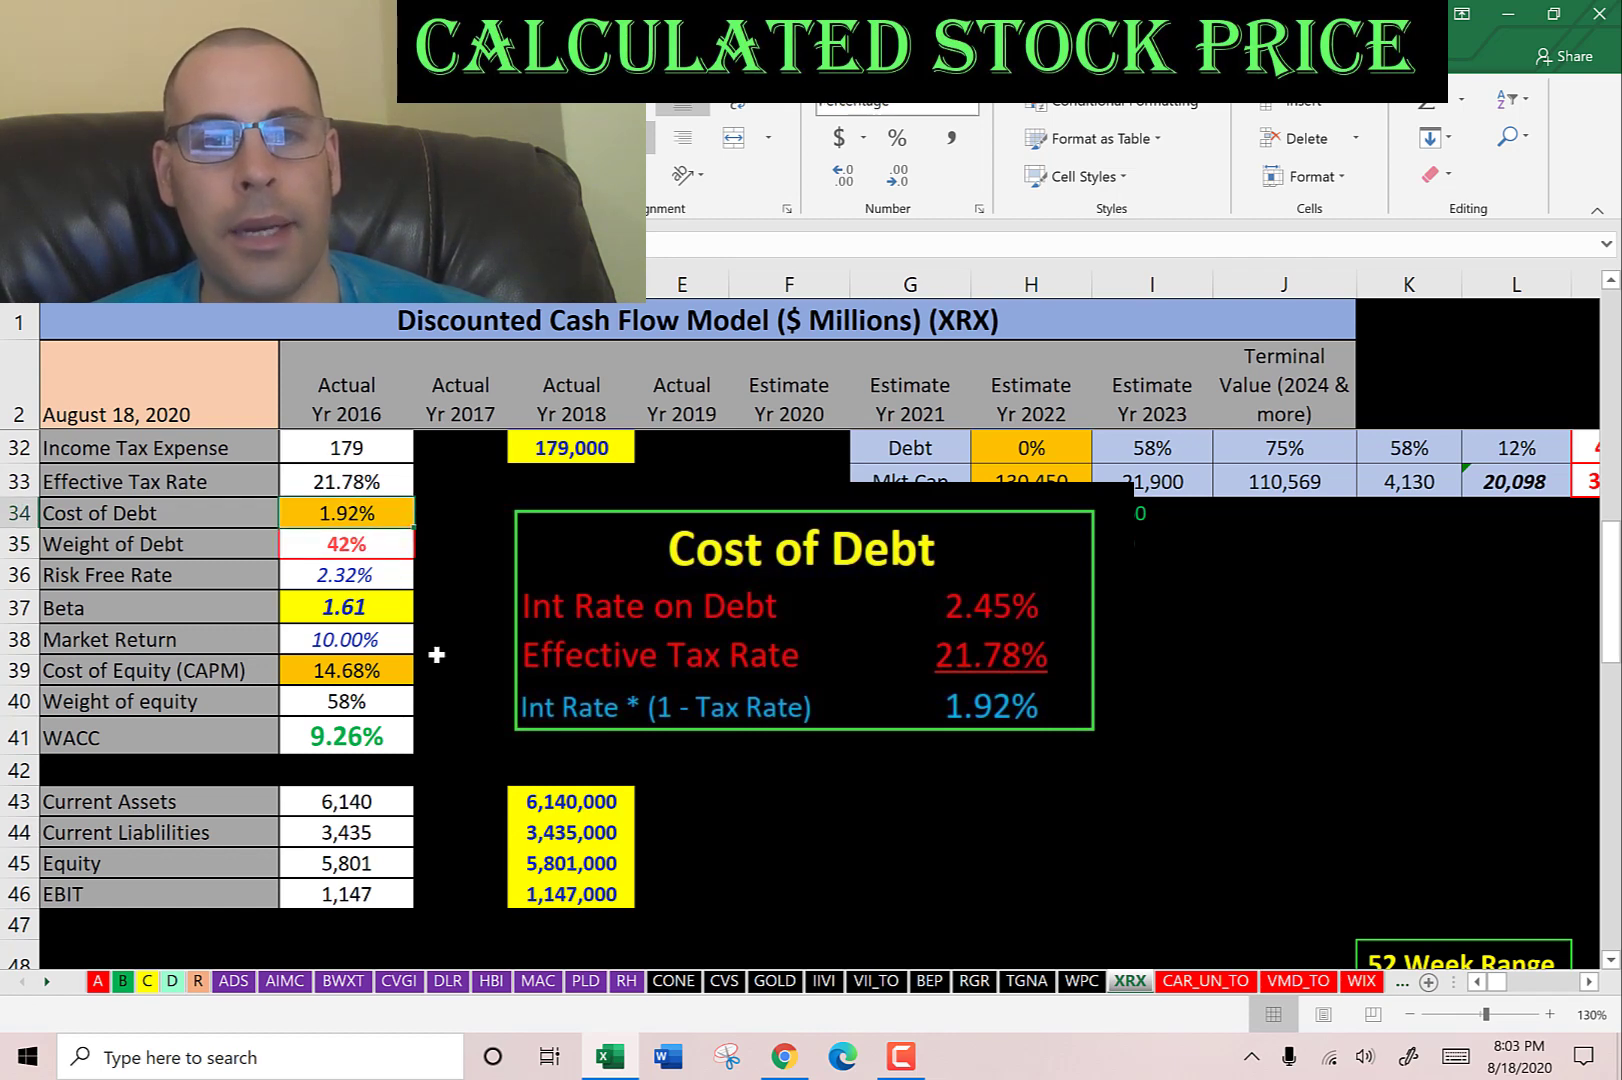
{"action": "key", "text": "Down"}
{"action": "key", "text": "Down"}
{"action": "key", "text": "Down"}
{"action": "key", "text": "Down"}
{"action": "key", "text": "Down"}
{"action": "key", "text": "Down"}
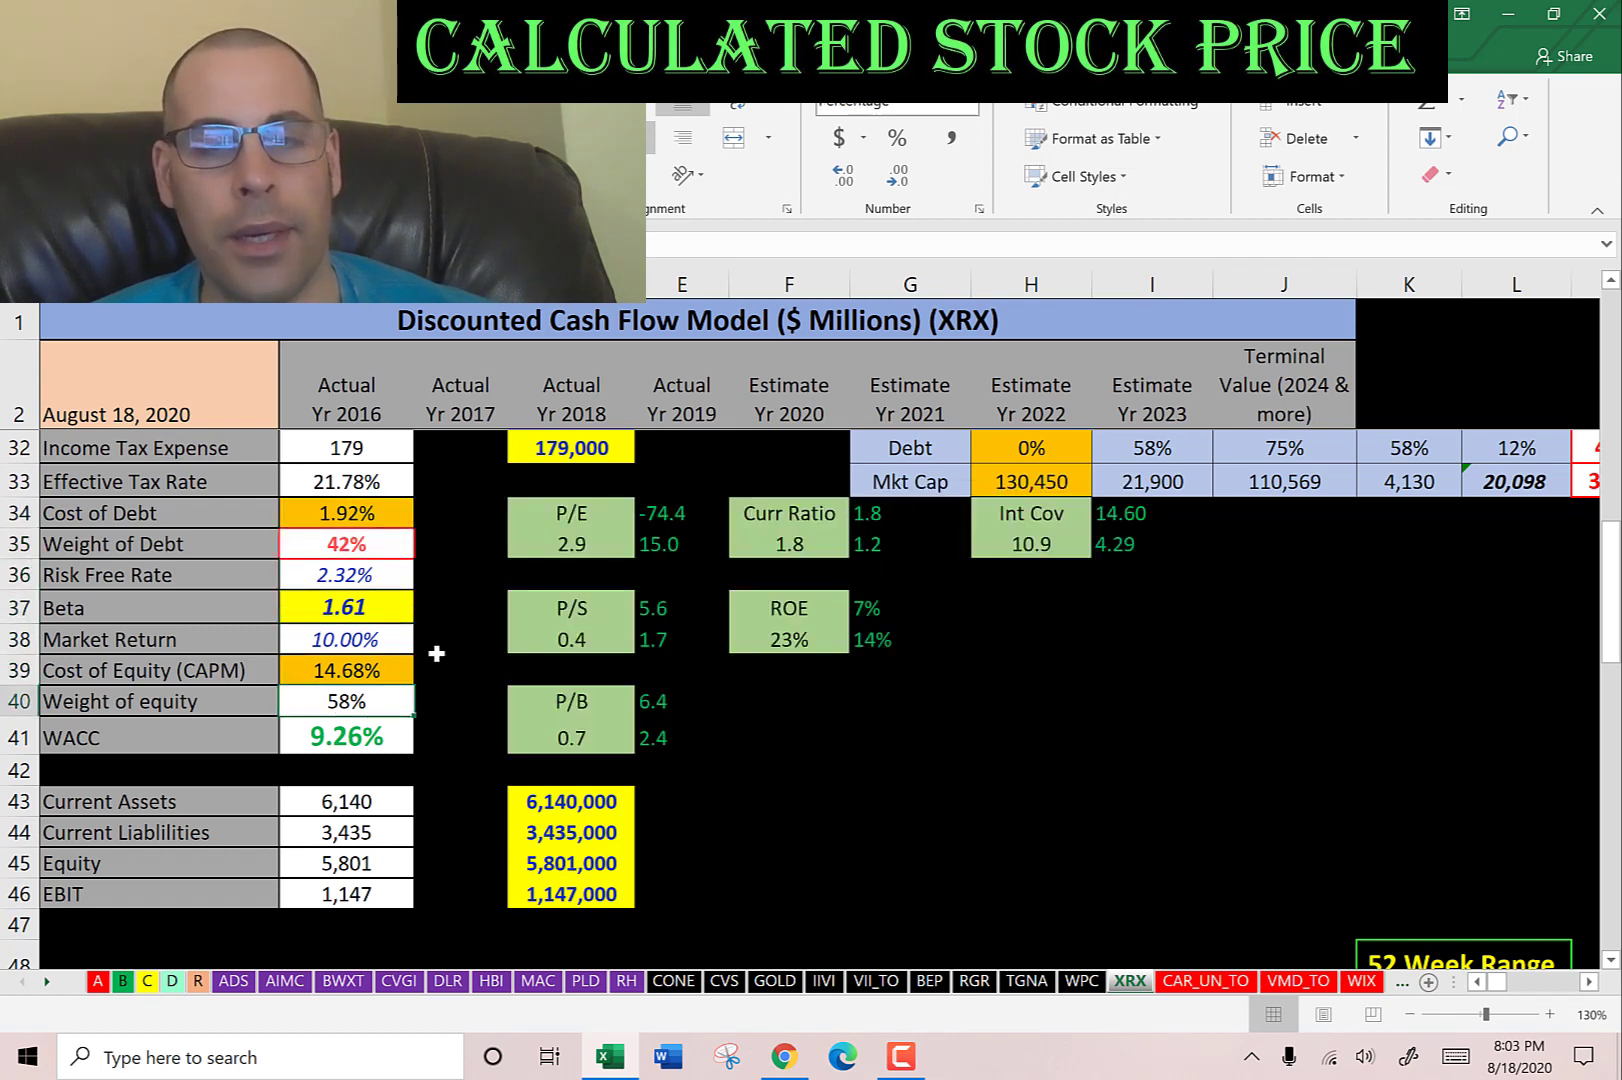
{"action": "key", "text": "Up"}
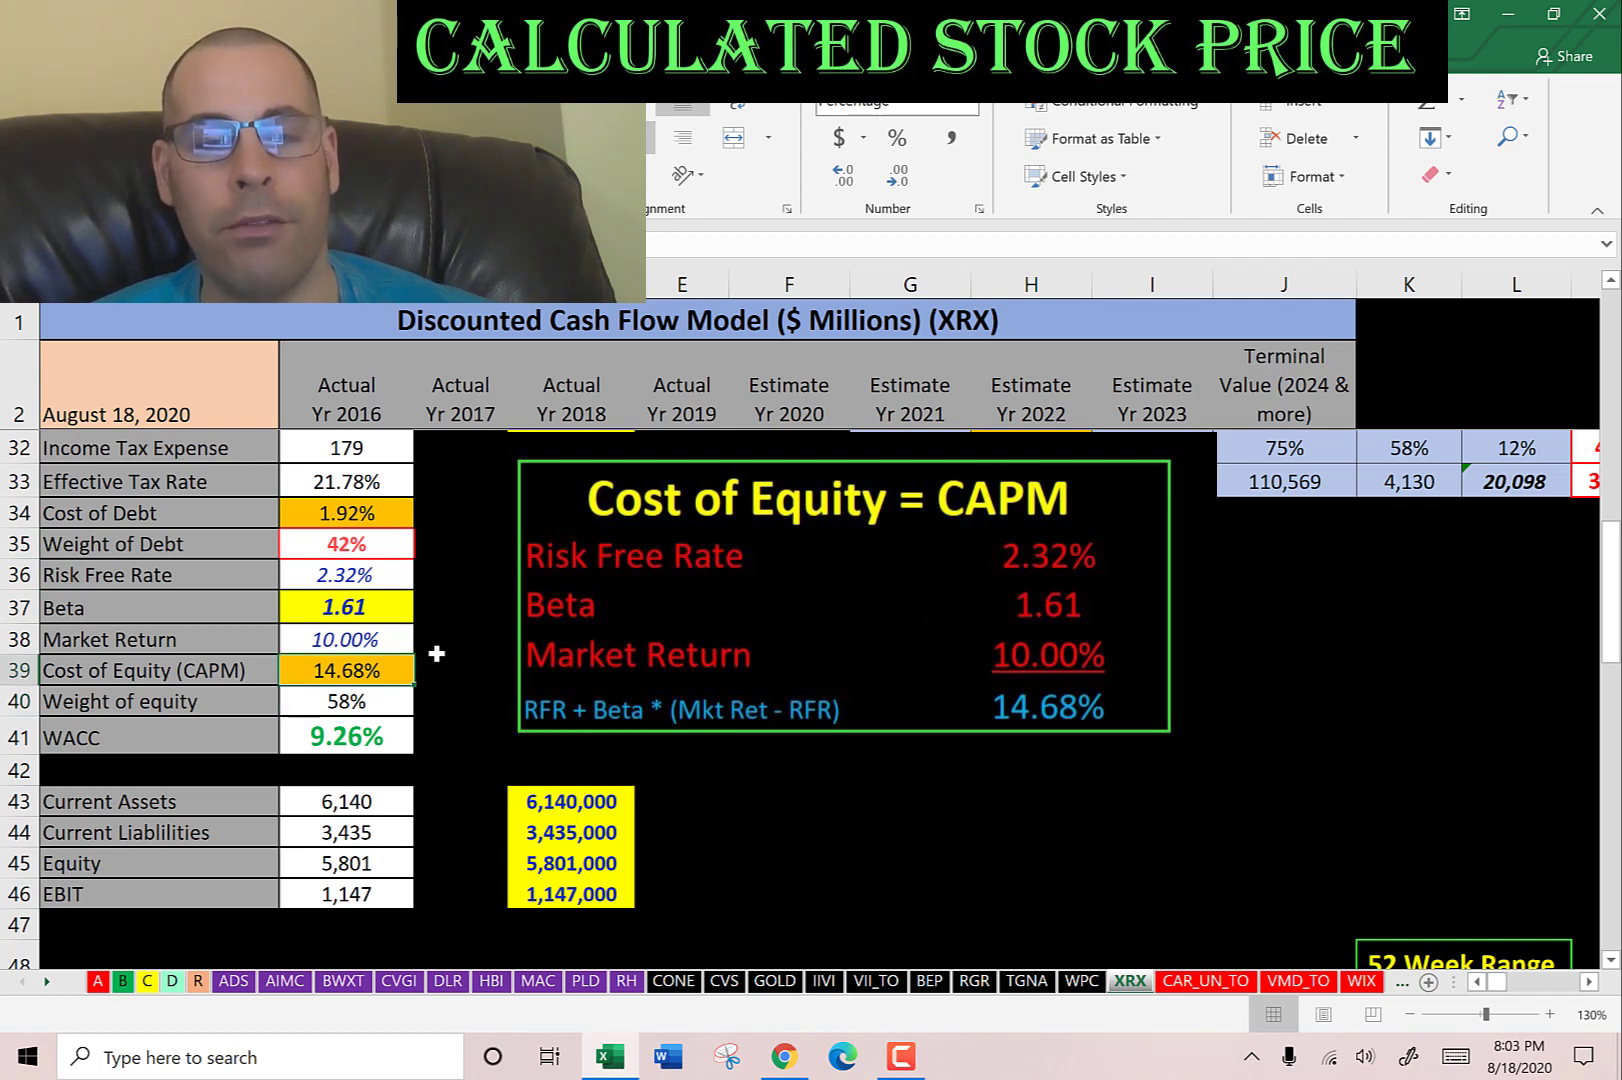
{"action": "left_click", "coordinate": [350, 737]}
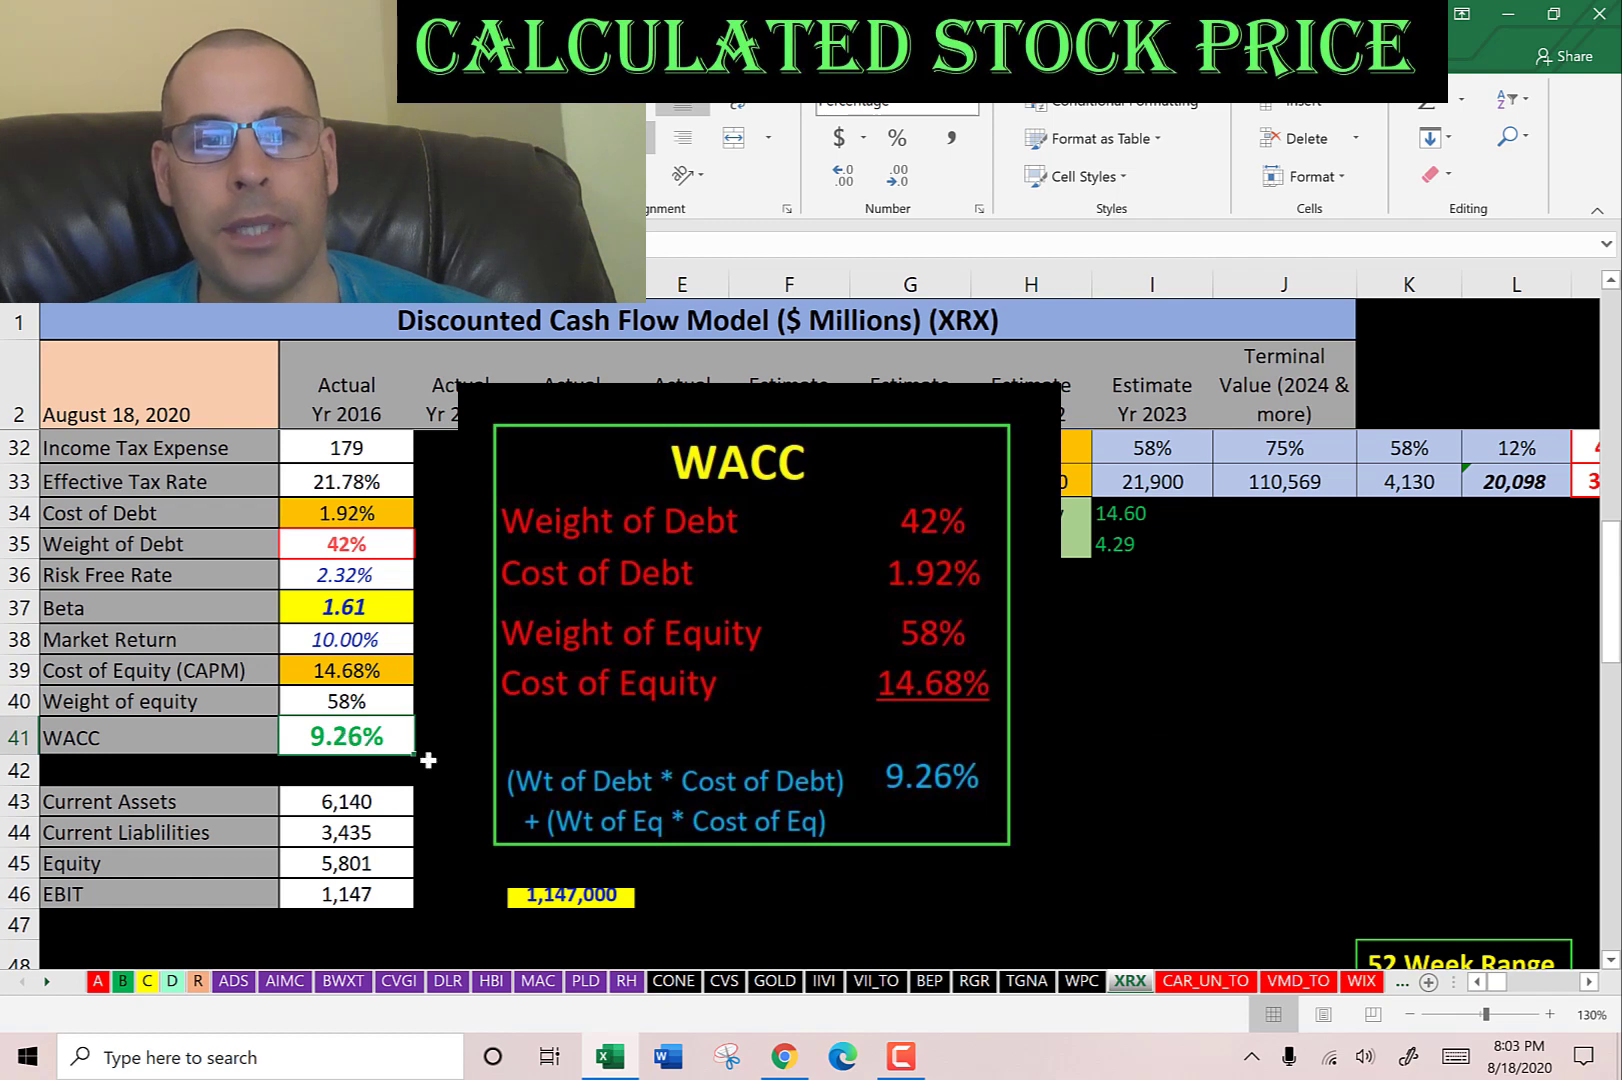
{"action": "left_click", "coordinate": [330, 512]}
{"action": "left_click_drag", "start_coordinate": [328, 640], "coordinate": [333, 655]}
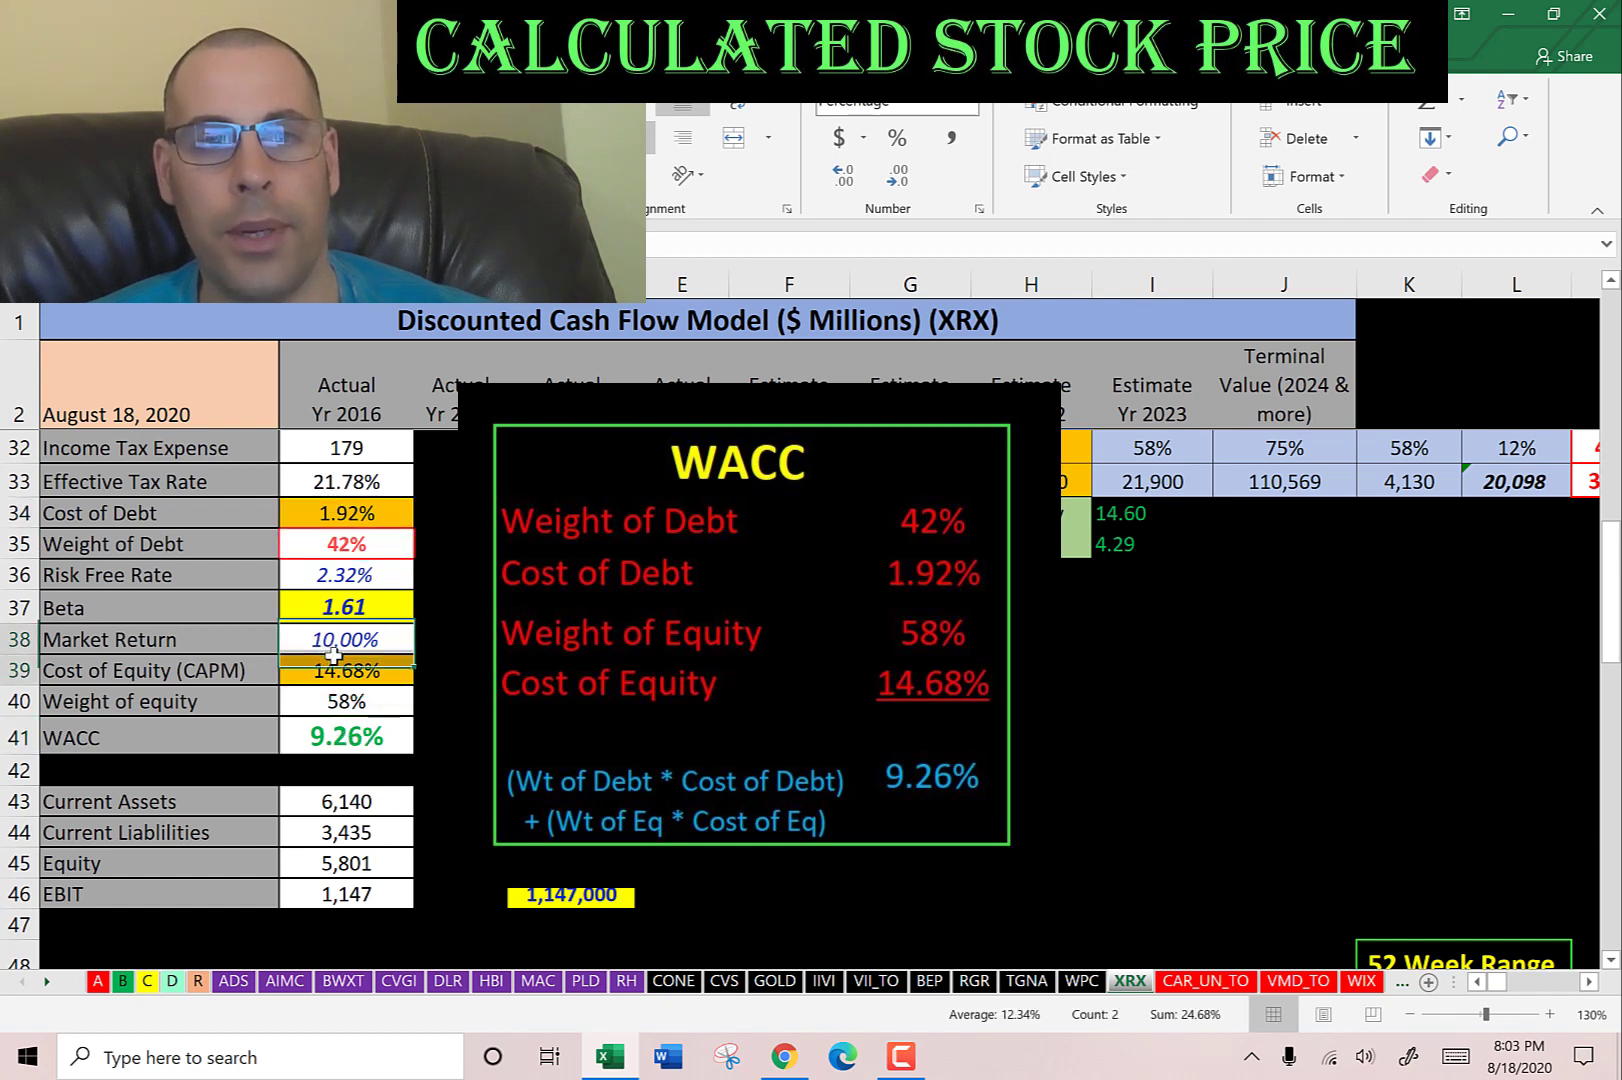
{"action": "left_click", "coordinate": [334, 665]}
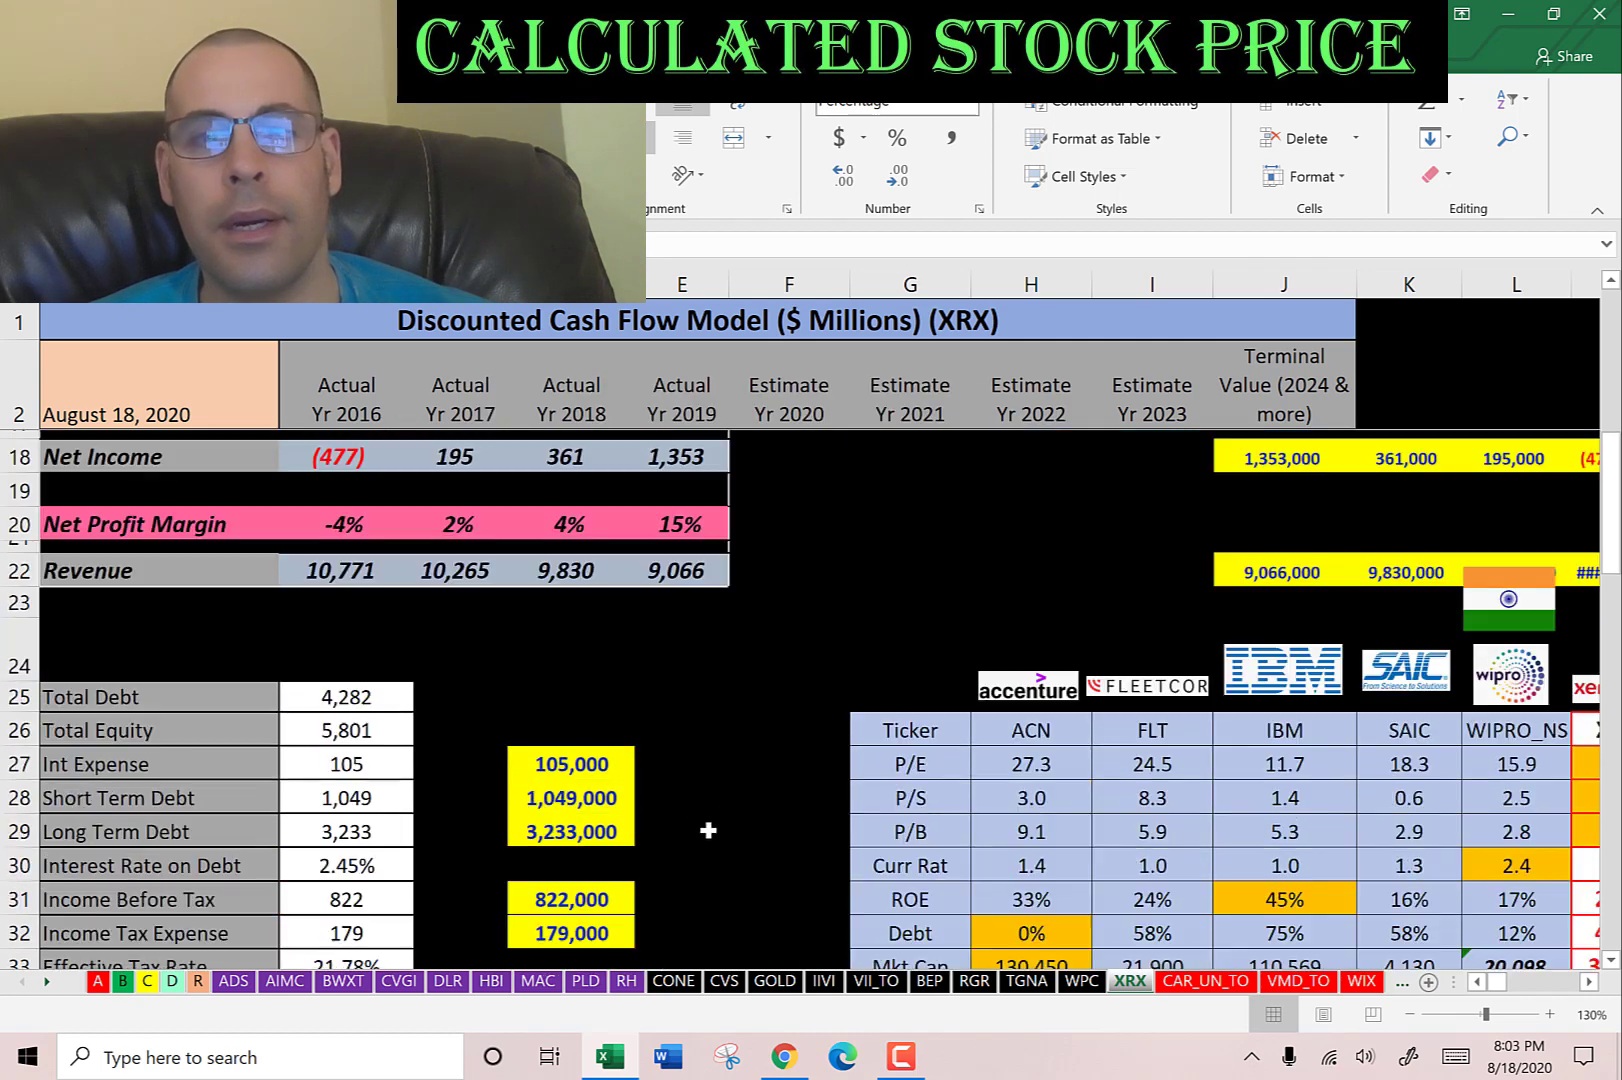
Review the 2021–2023 free cash flow estimates and the 3,119 discounted terminal value.
{"action": "scroll", "coordinate": [706, 822], "scroll_direction": "up", "scroll_amount": 10}
{"action": "left_click", "coordinate": [805, 434]}
{"action": "left_click", "coordinate": [883, 443]}
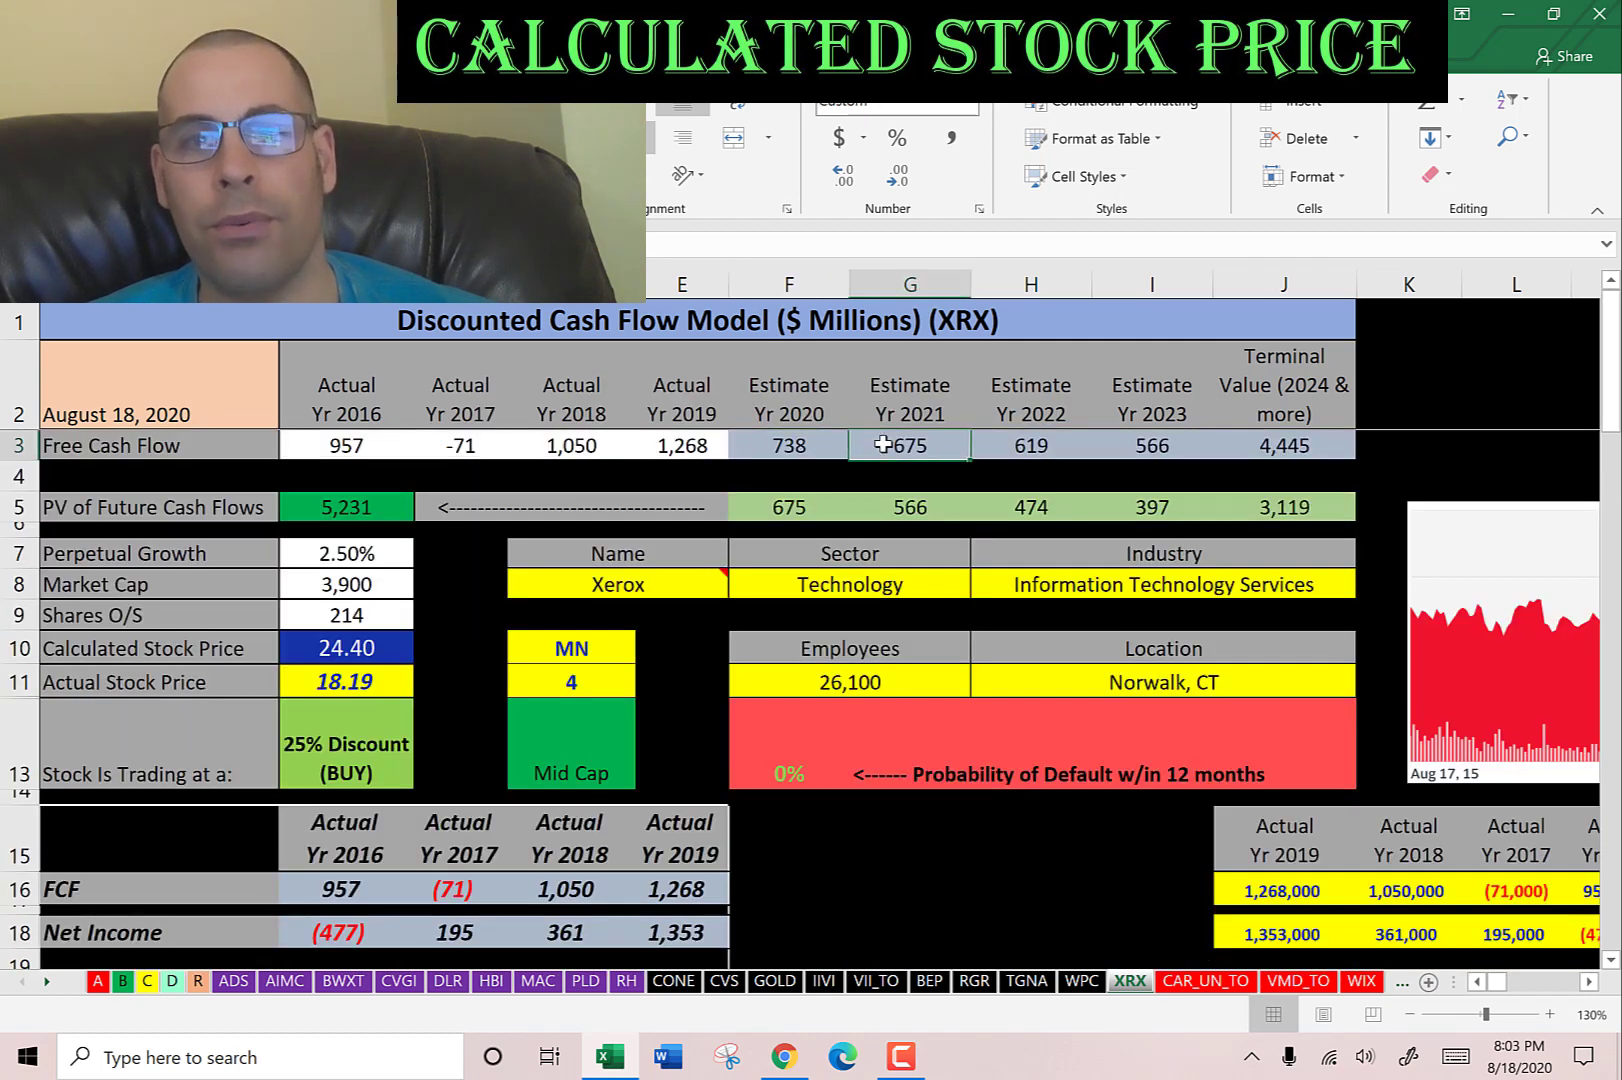
{"action": "left_click", "coordinate": [1007, 440]}
{"action": "left_click", "coordinate": [1115, 445]}
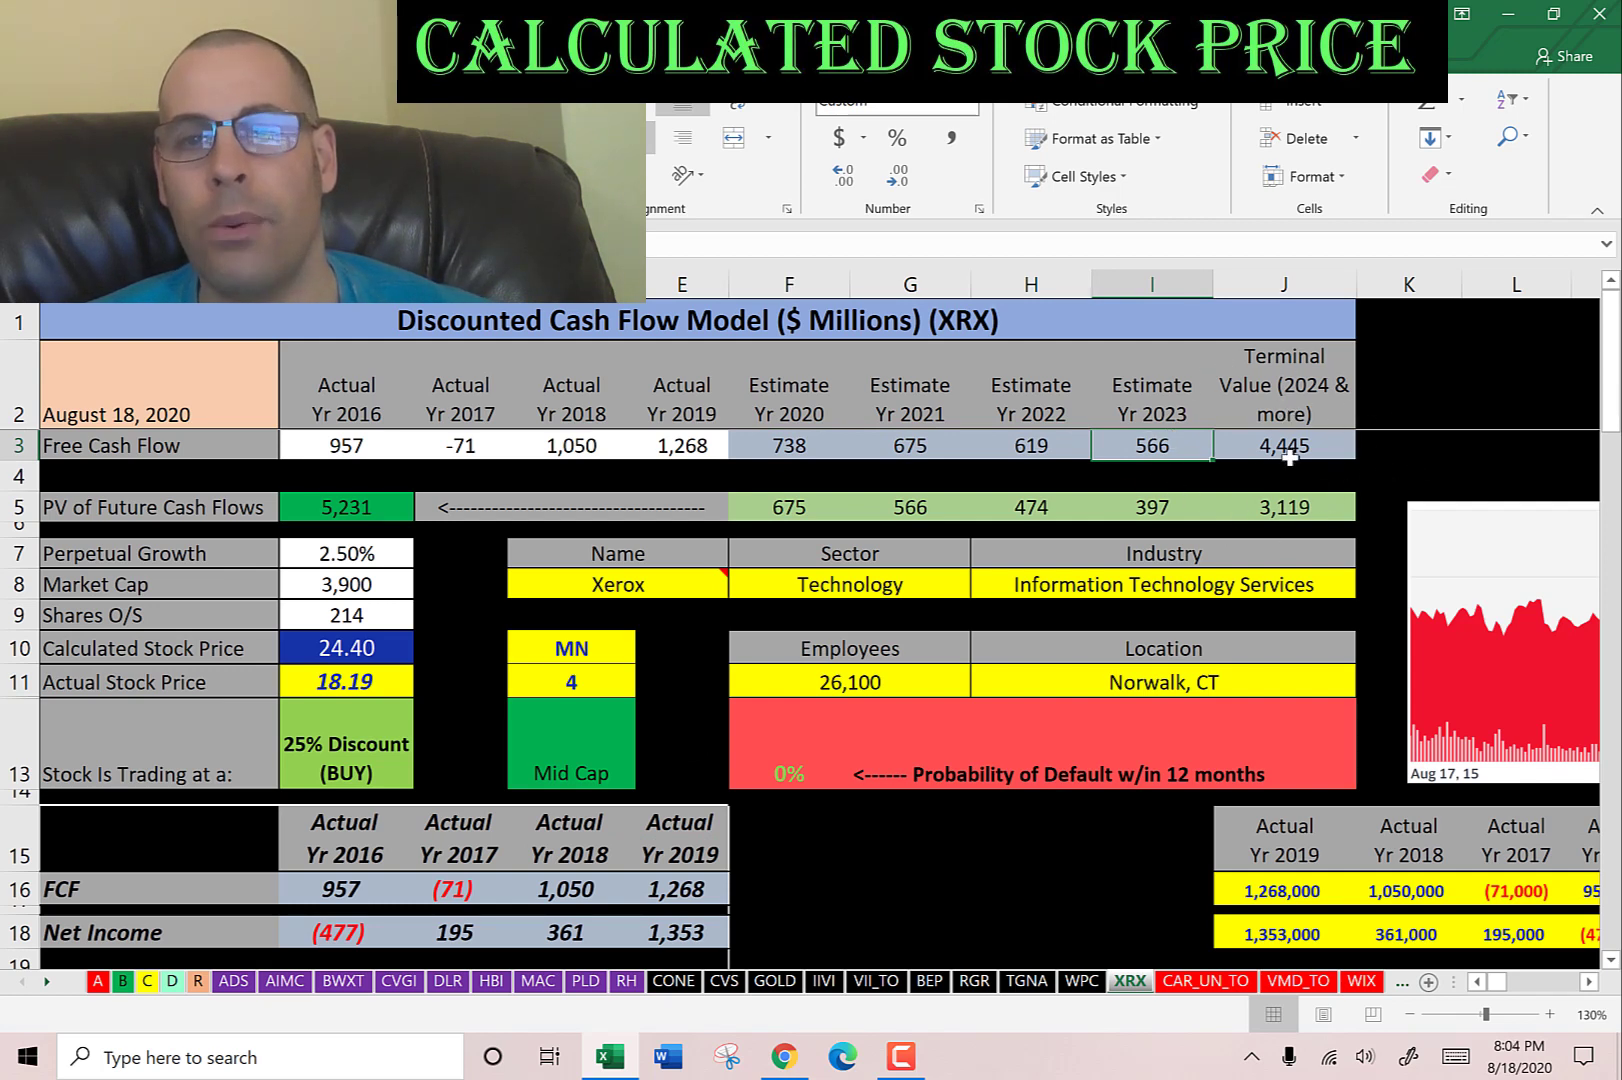
{"action": "left_click", "coordinate": [1303, 514]}
{"action": "key", "text": "Left"}
{"action": "key", "text": "Left"}
{"action": "key", "text": "Left"}
{"action": "key", "text": "Left"}
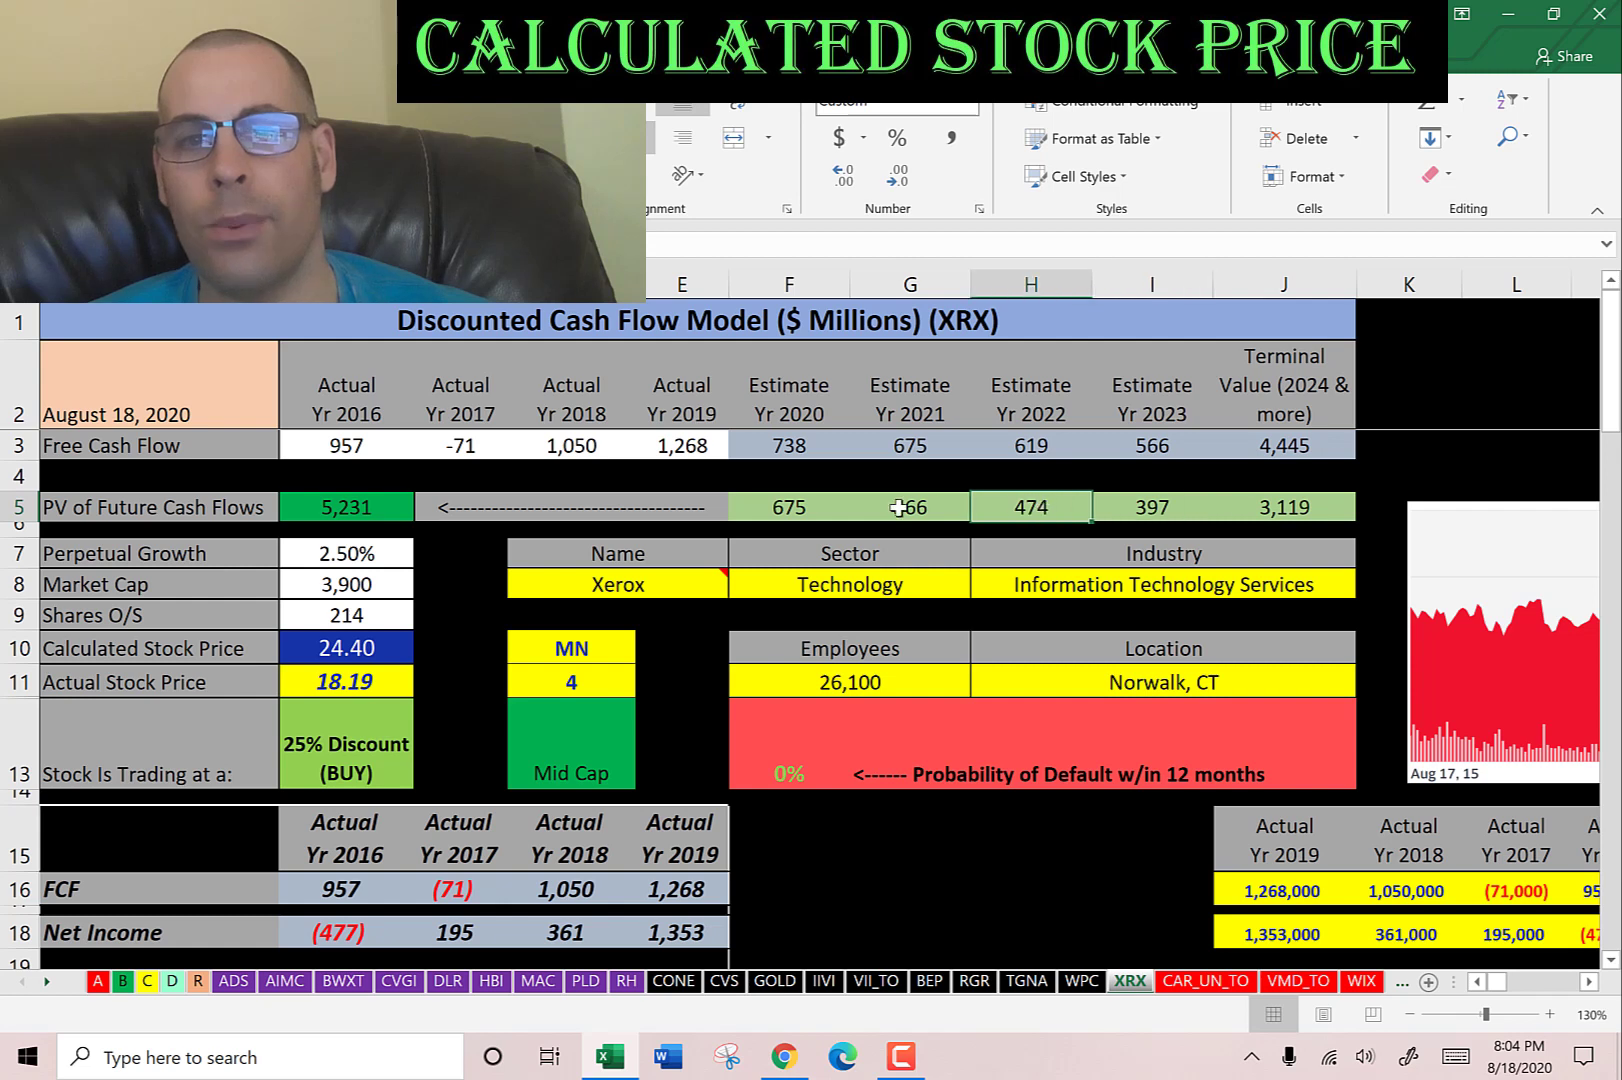
{"action": "key", "text": "Right"}
{"action": "key", "text": "Right"}
{"action": "key", "text": "Right"}
{"action": "key", "text": "Right"}
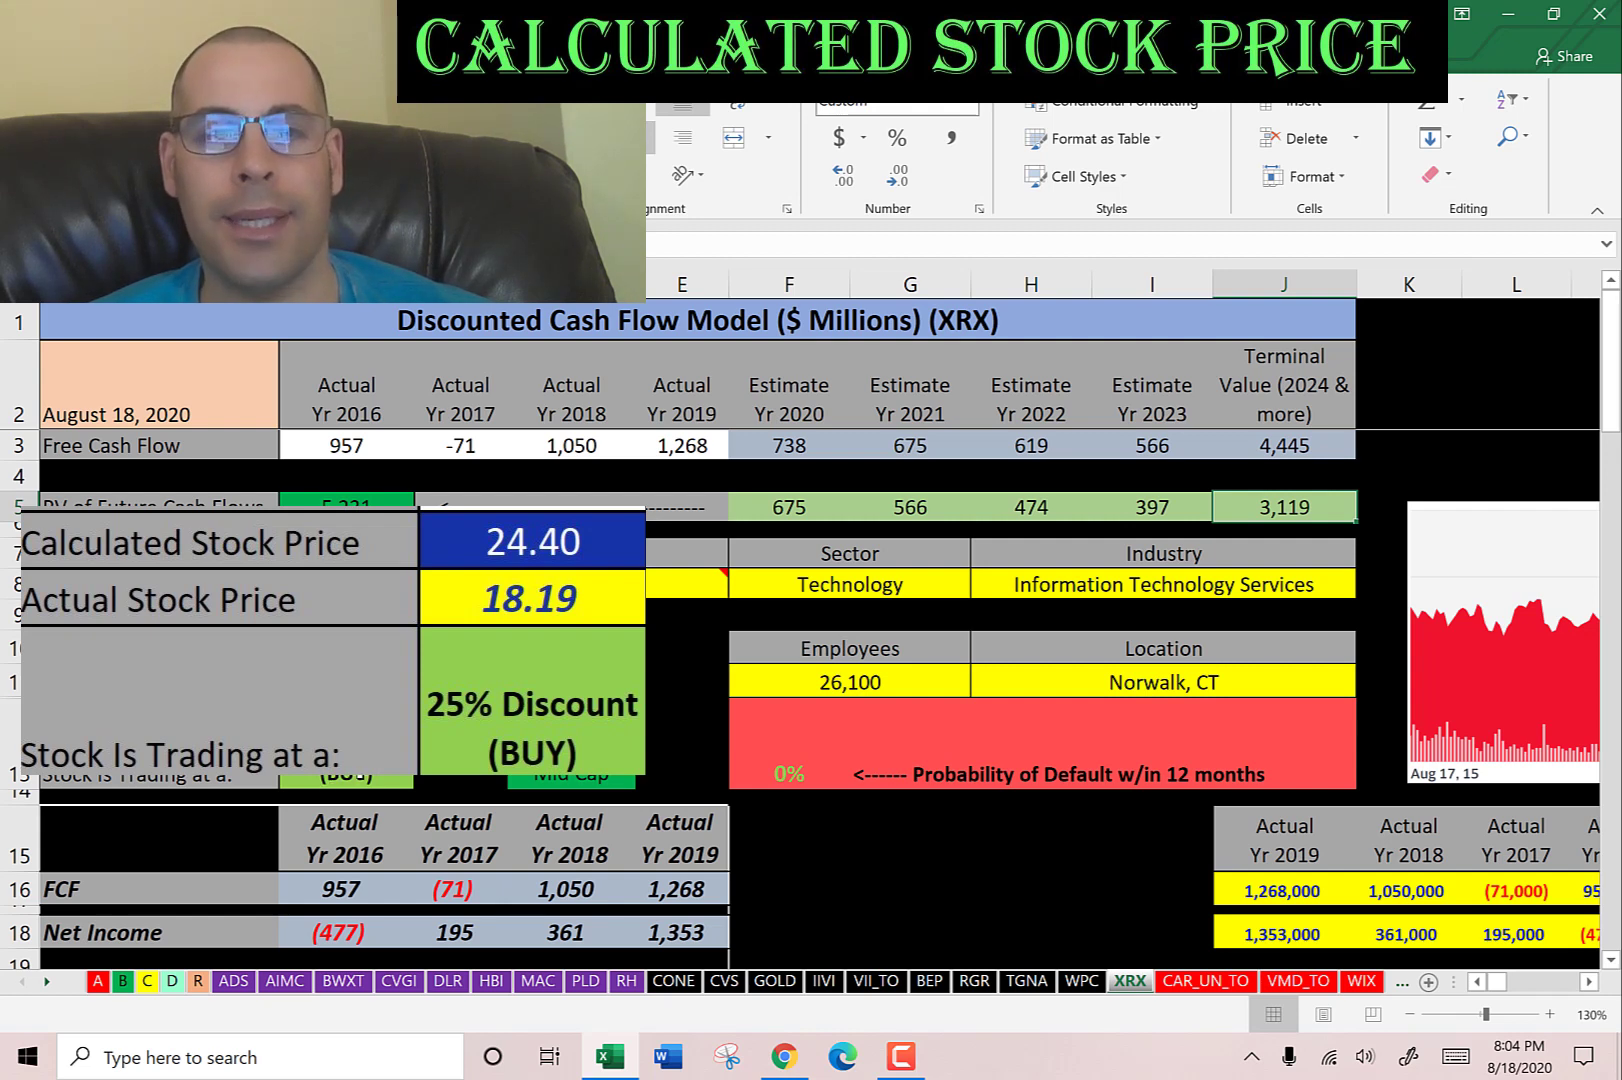
Compare with the online fair value, then return to the model's 24.40 calculated price versus 18.19.
{"action": "key", "text": "alt+Tab"}
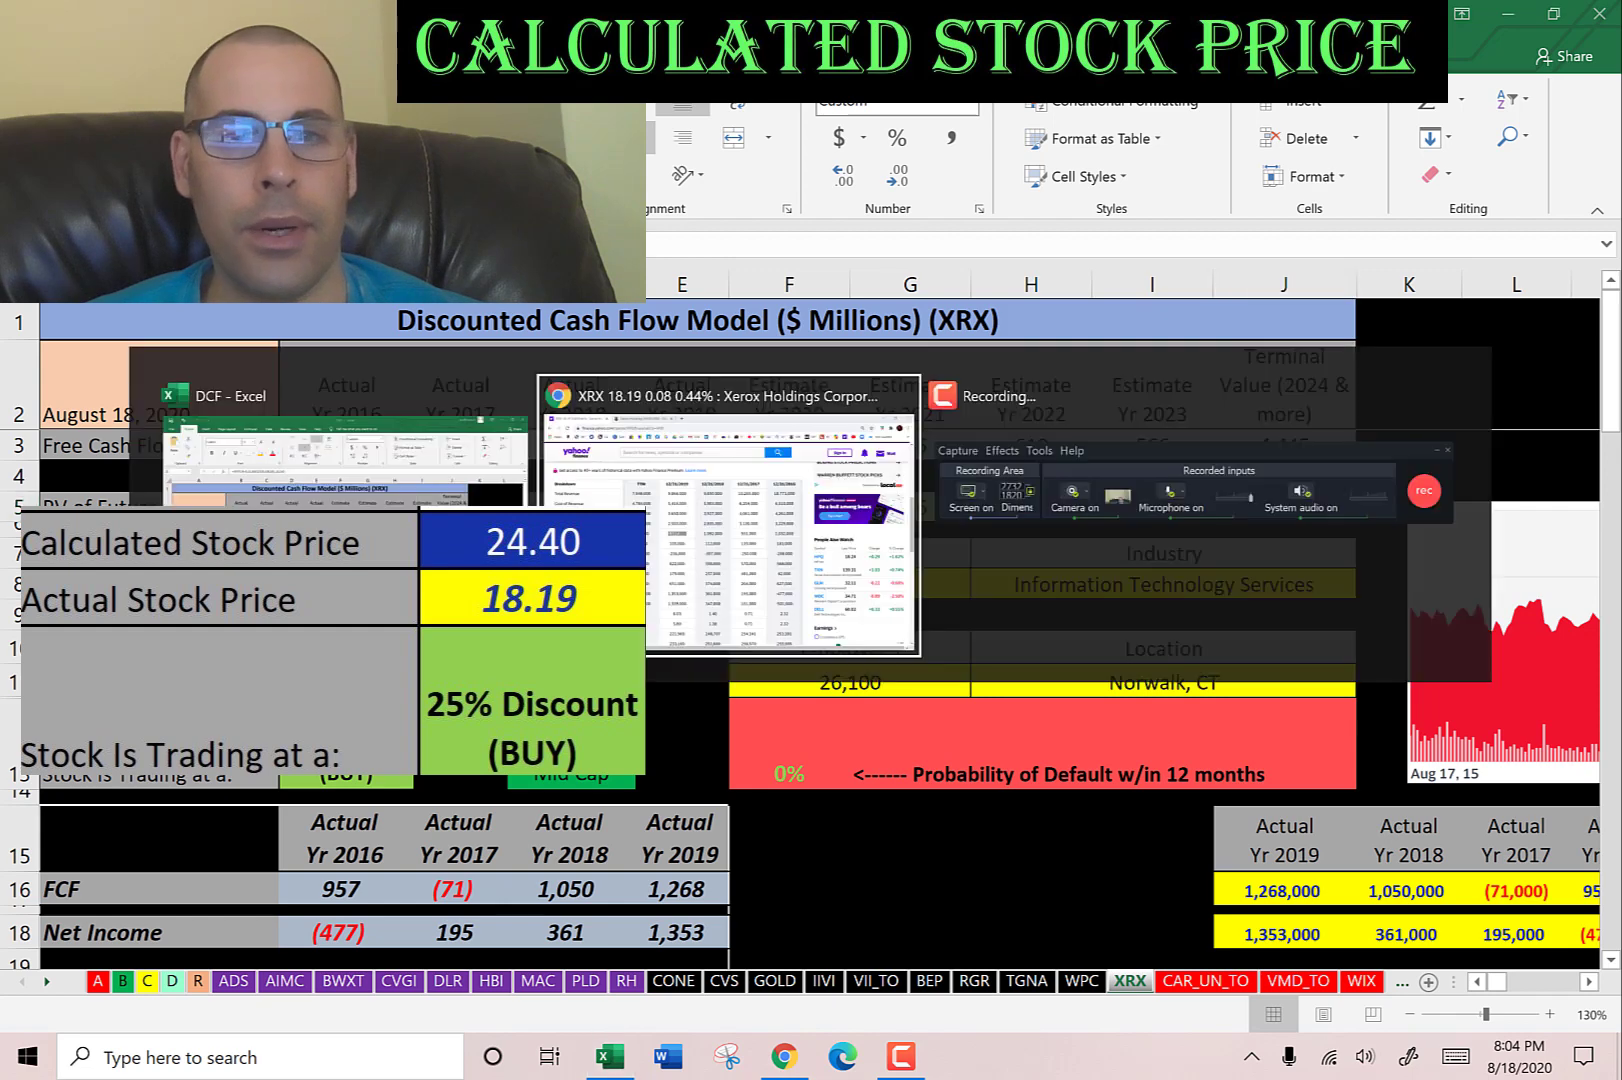
{"action": "key", "text": "ctrl+Tab"}
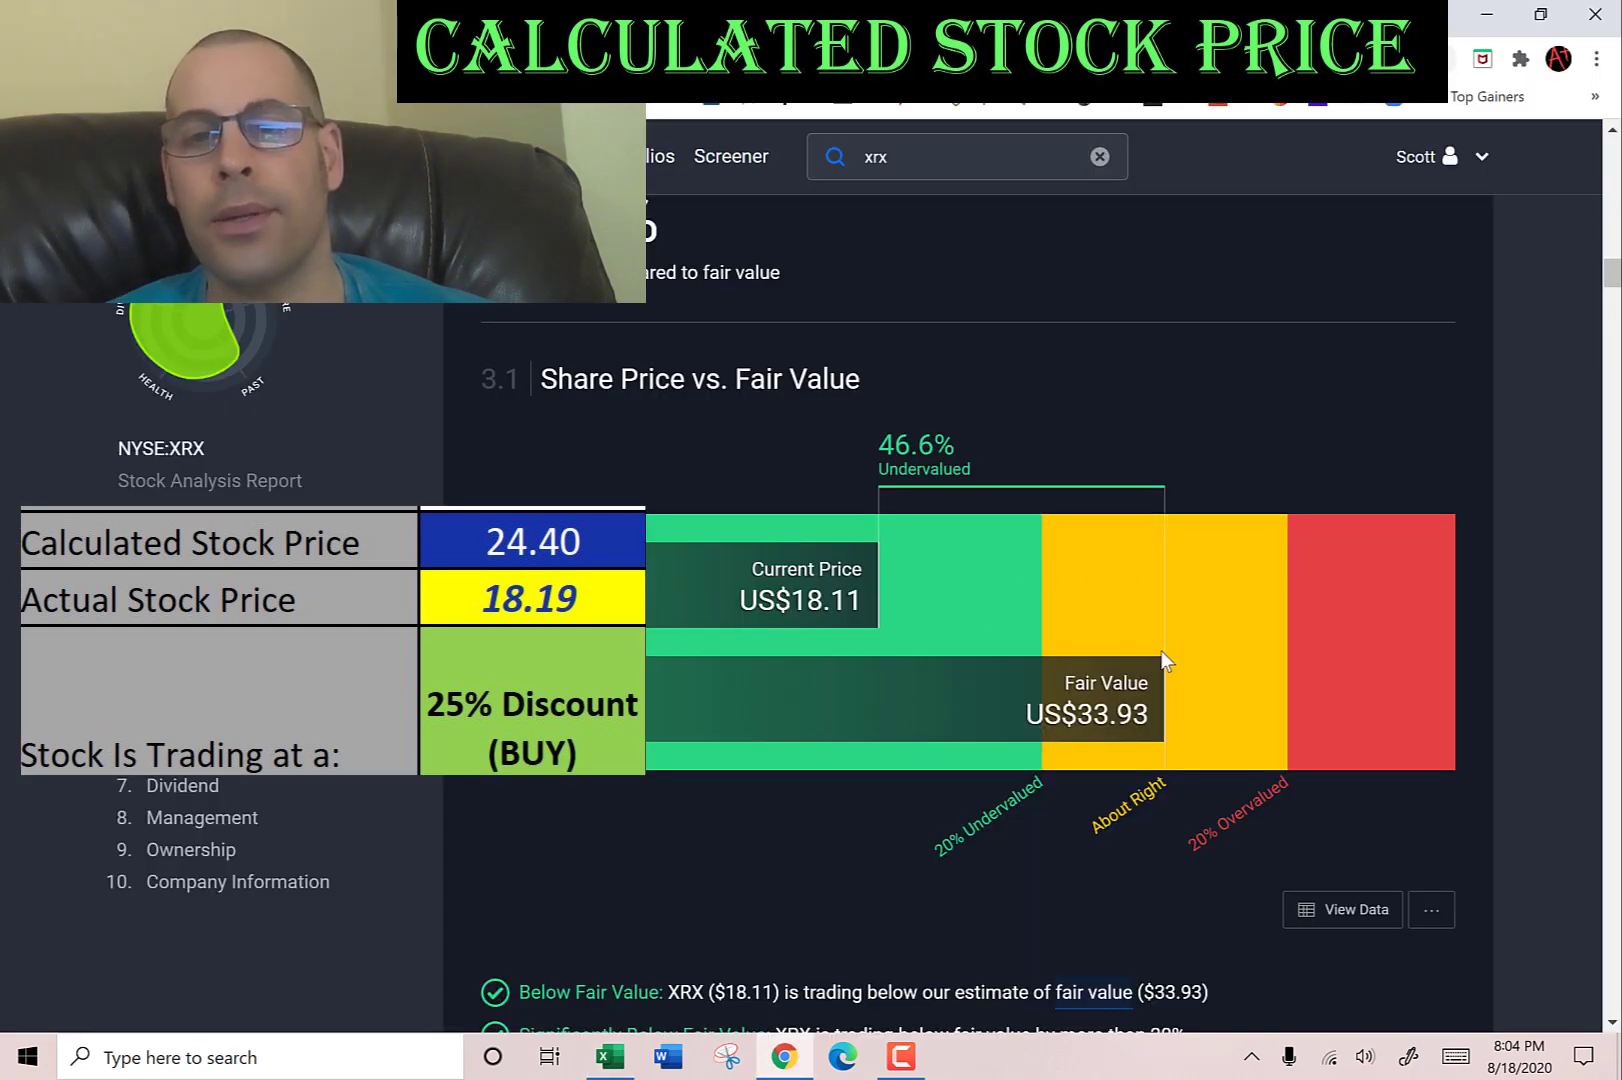
{"action": "key", "text": "alt+Tab"}
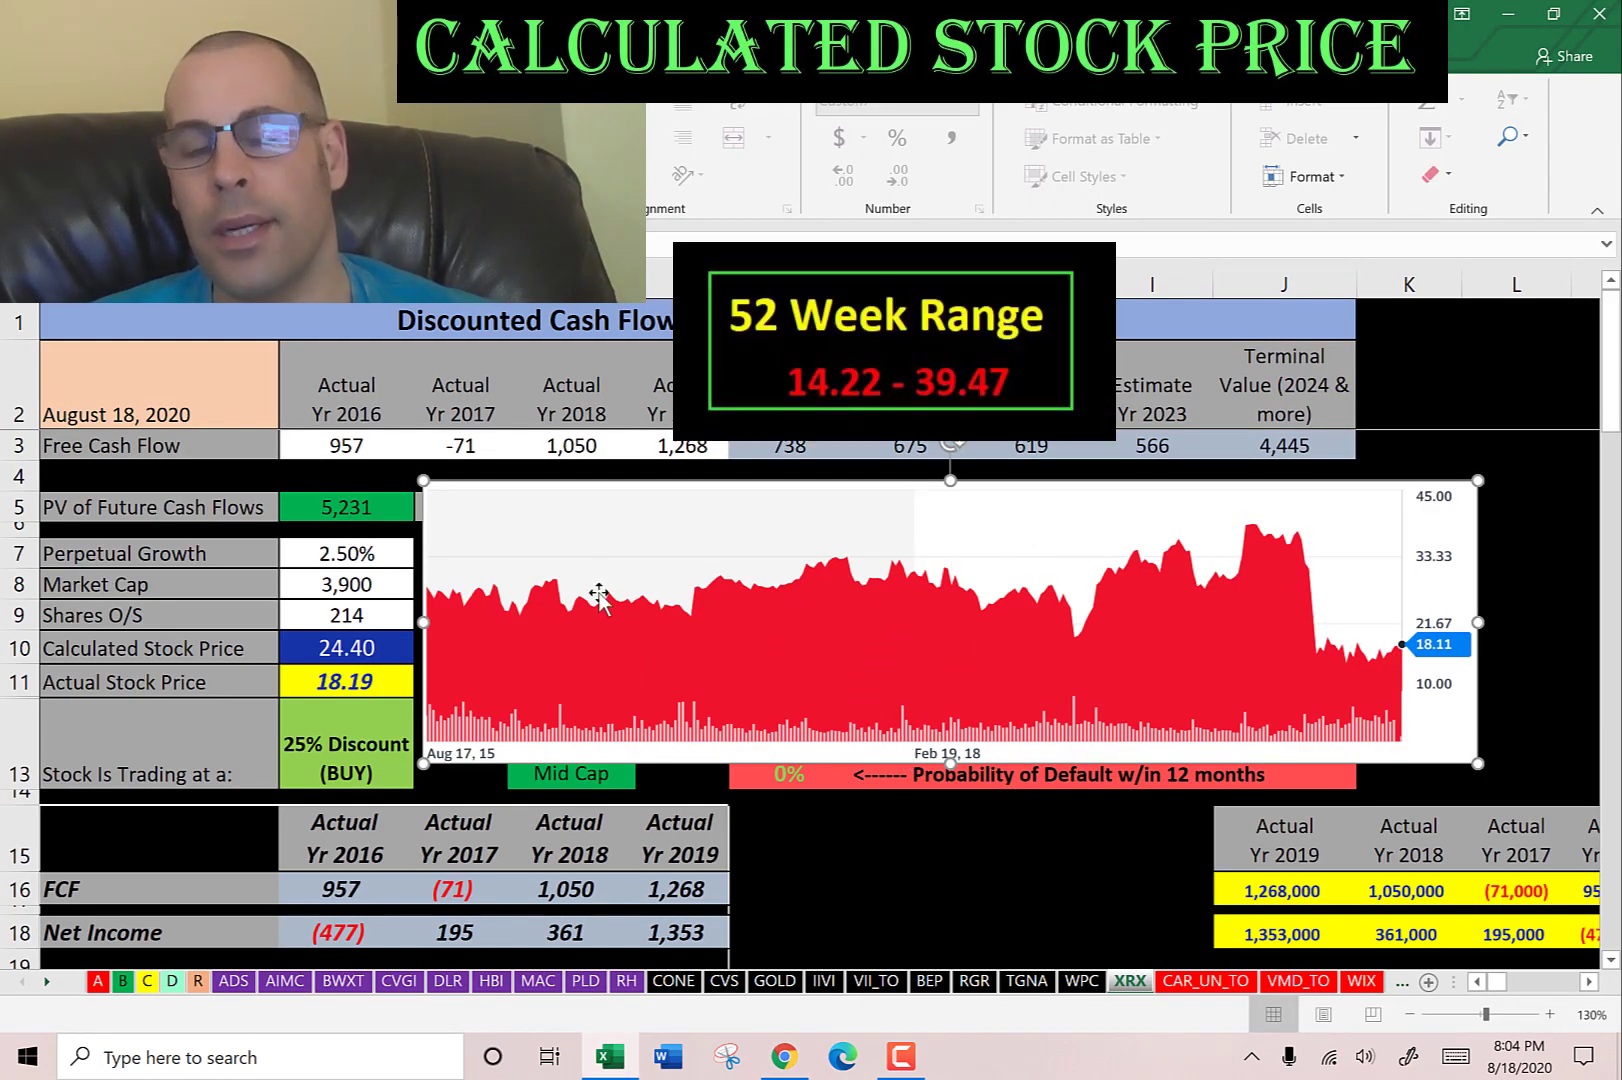
Dismiss the enlarged price chart and review Xerox's P/E 2.9, P/S 0.4 and P/B 0.7.
{"action": "mouse_move", "coordinate": [740, 597]}
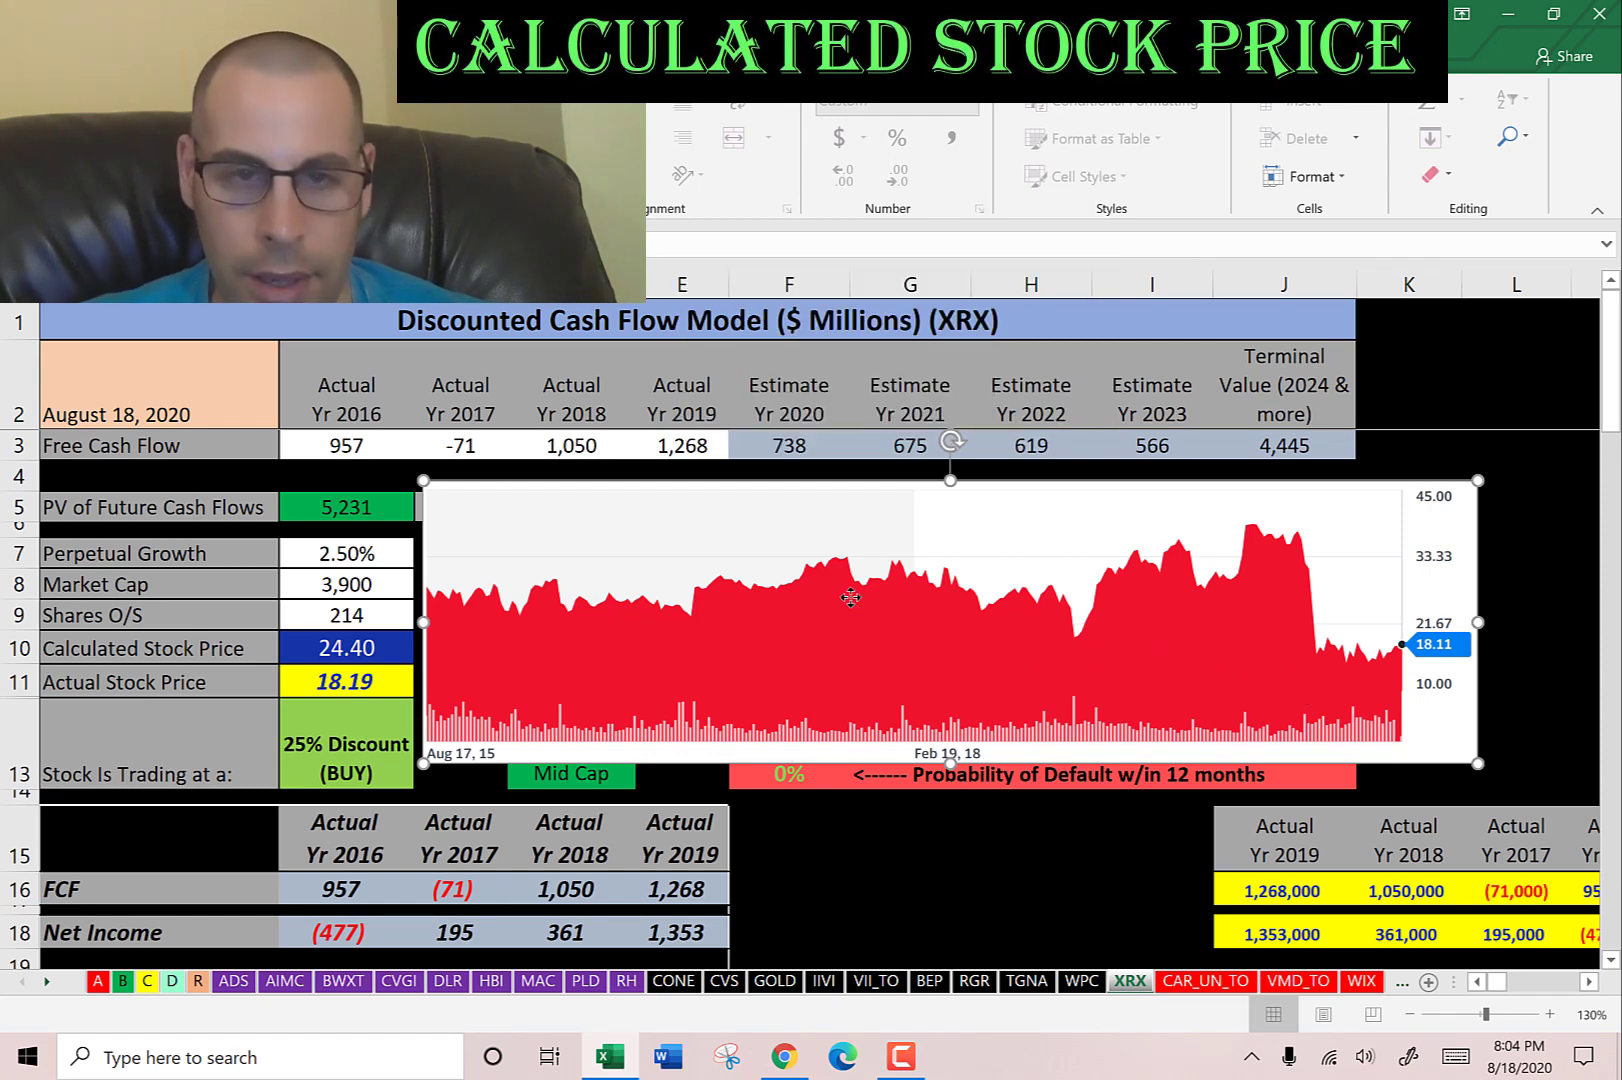
{"action": "key", "text": "Delete"}
{"action": "scroll", "coordinate": [835, 632], "scroll_direction": "down", "scroll_amount": 8}
{"action": "scroll", "coordinate": [835, 632], "scroll_direction": "down", "scroll_amount": 1}
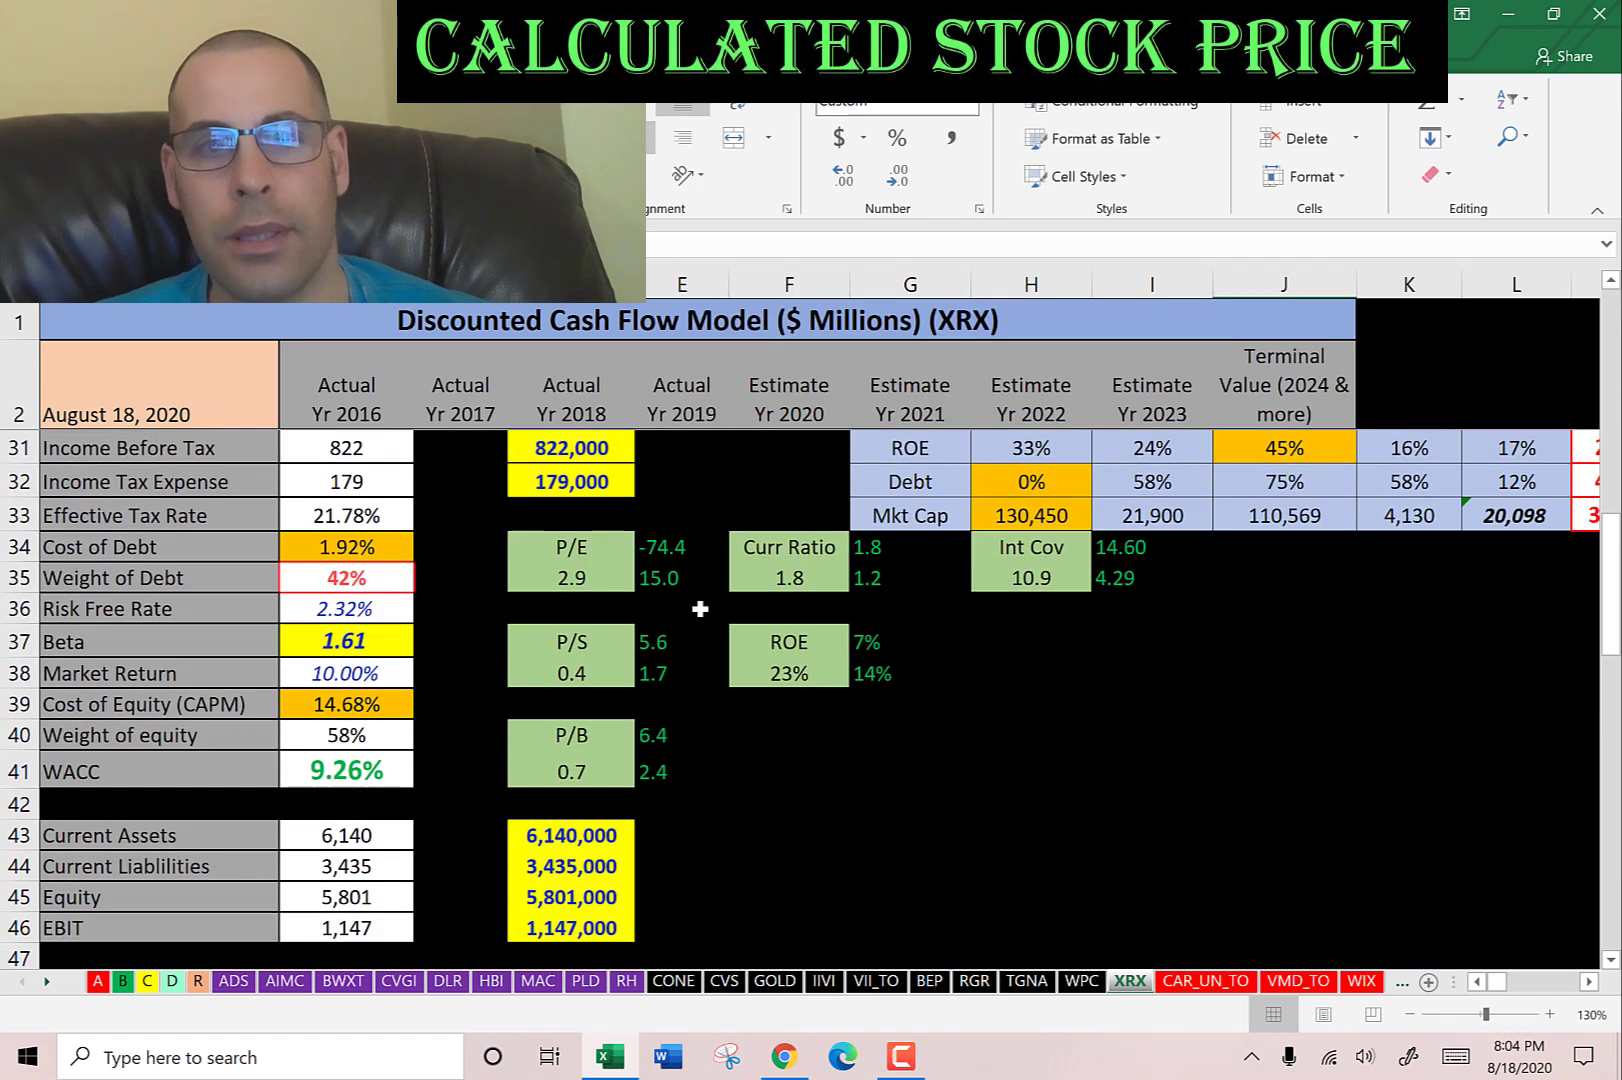
{"action": "left_click", "coordinate": [573, 580]}
{"action": "left_click", "coordinate": [577, 680]}
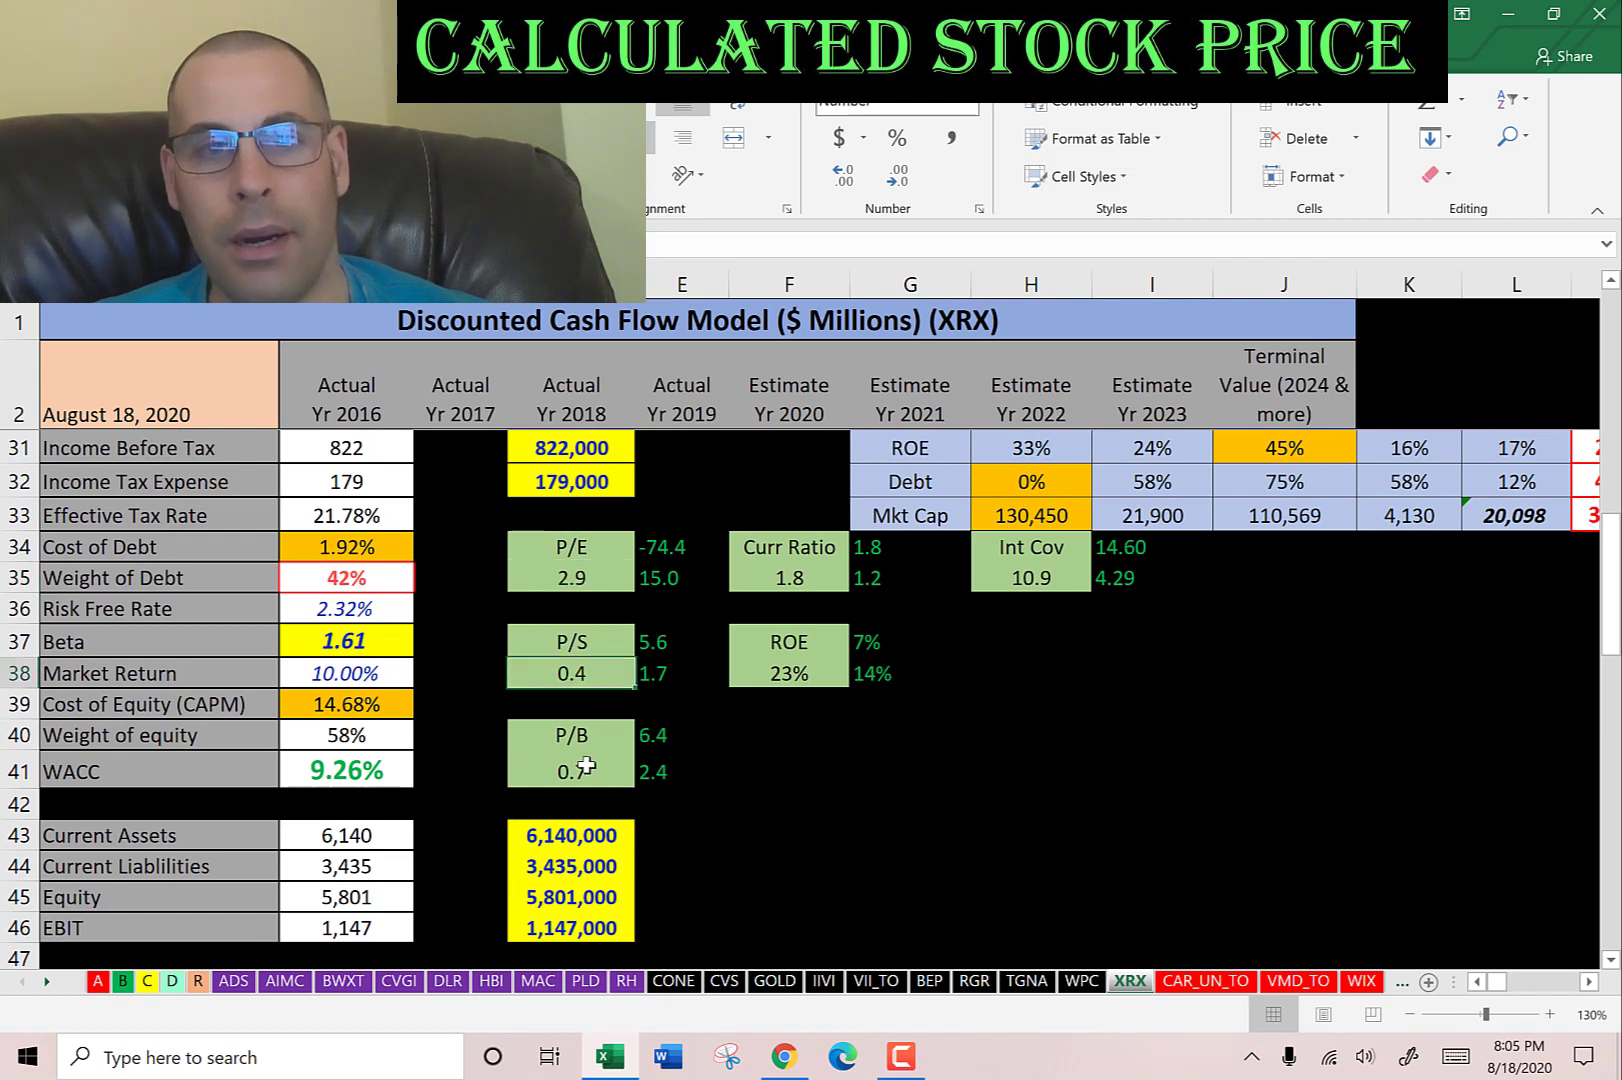
{"action": "left_click", "coordinate": [595, 765]}
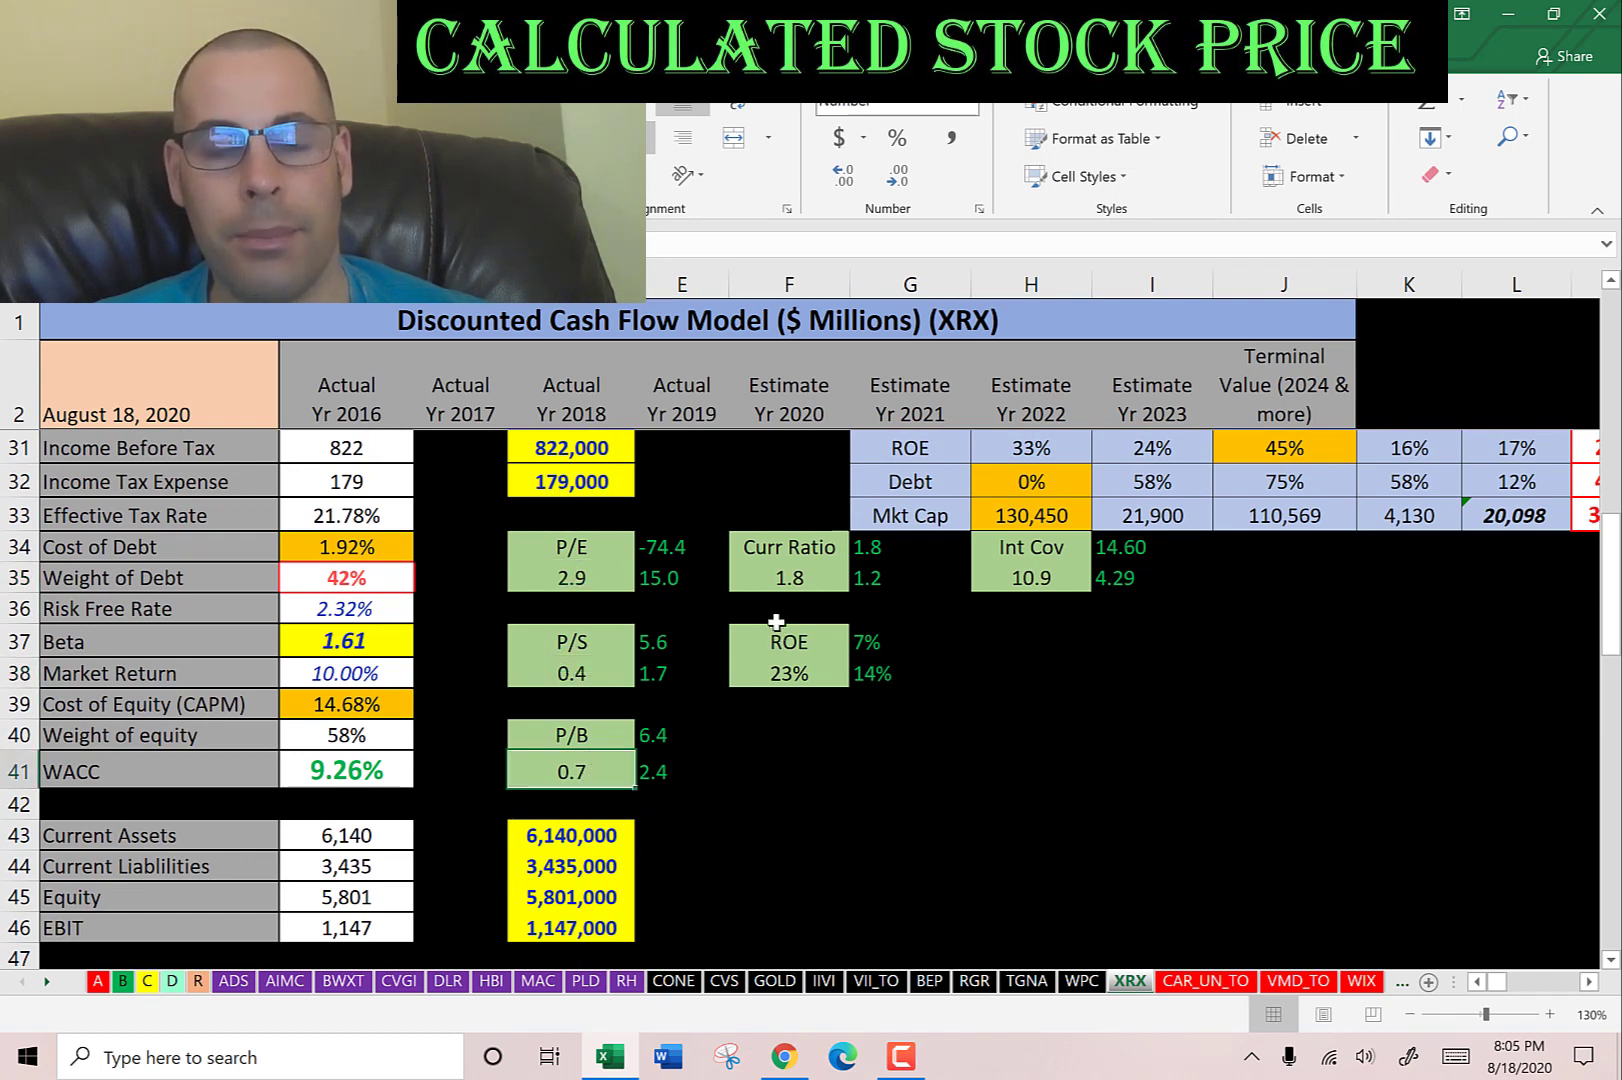
Check the P/E inputs (stock price, EPS 6.31) and the 42.28 sales per share.
{"action": "scroll", "coordinate": [776, 621], "scroll_direction": "down", "scroll_amount": 5}
{"action": "left_click", "coordinate": [680, 585]}
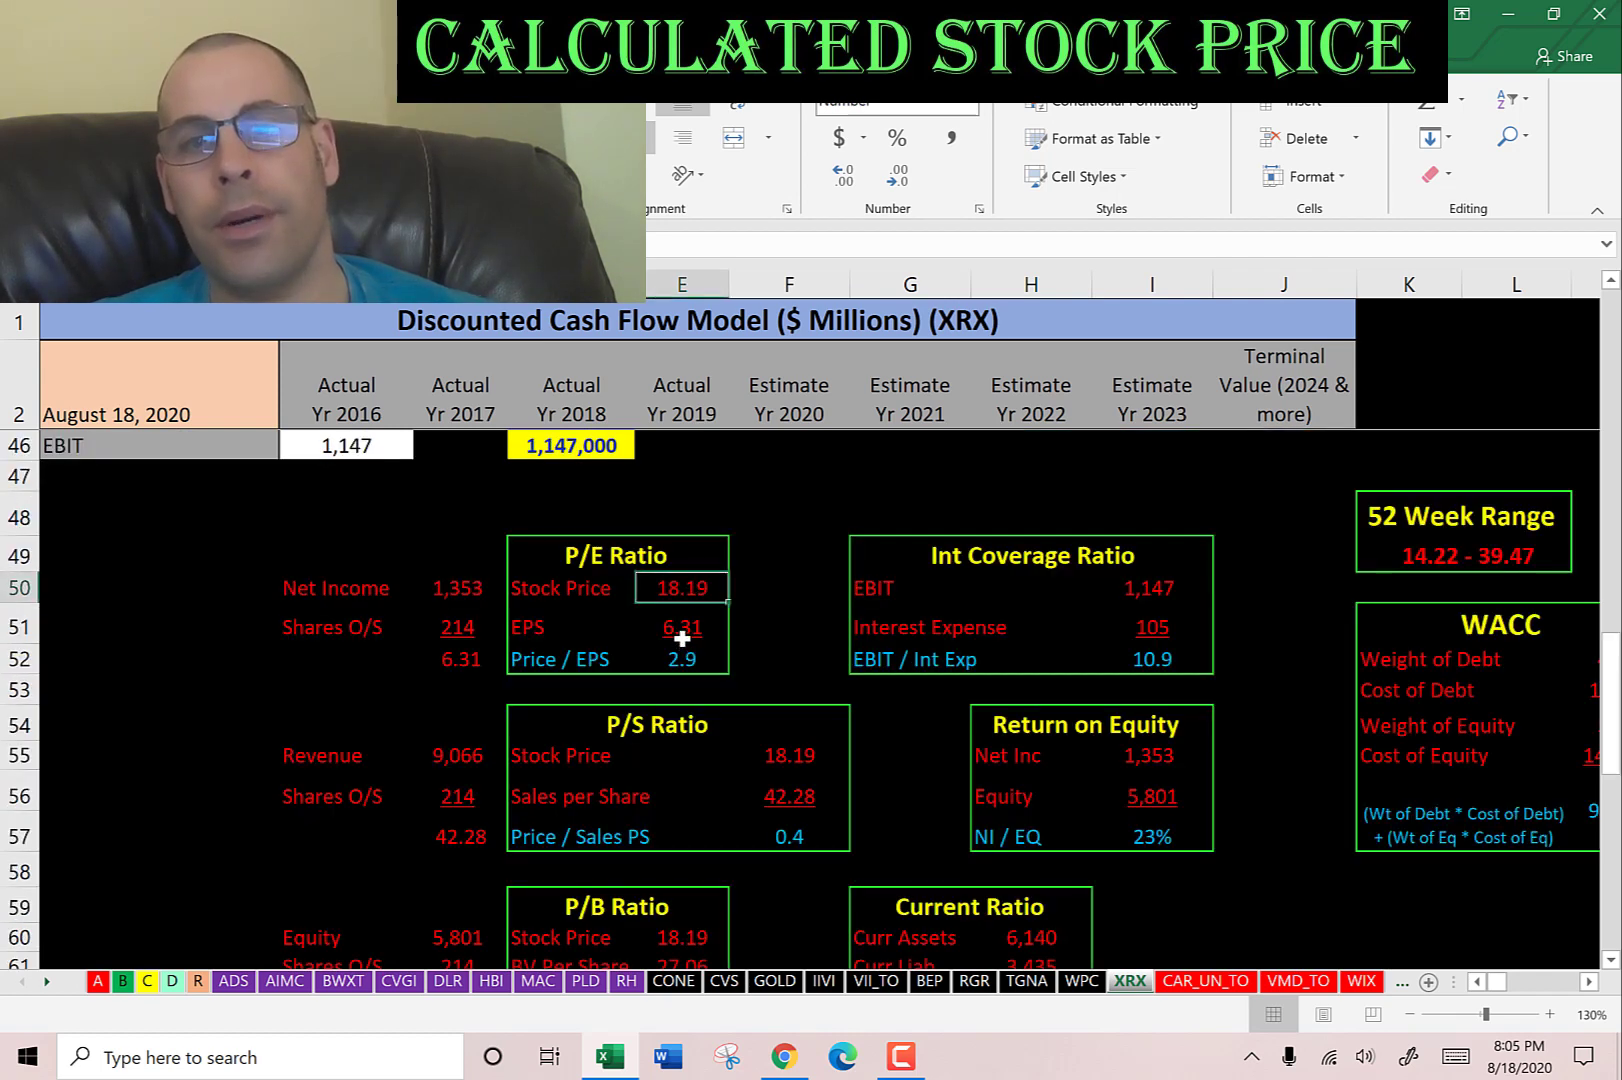
{"action": "left_click", "coordinate": [672, 628]}
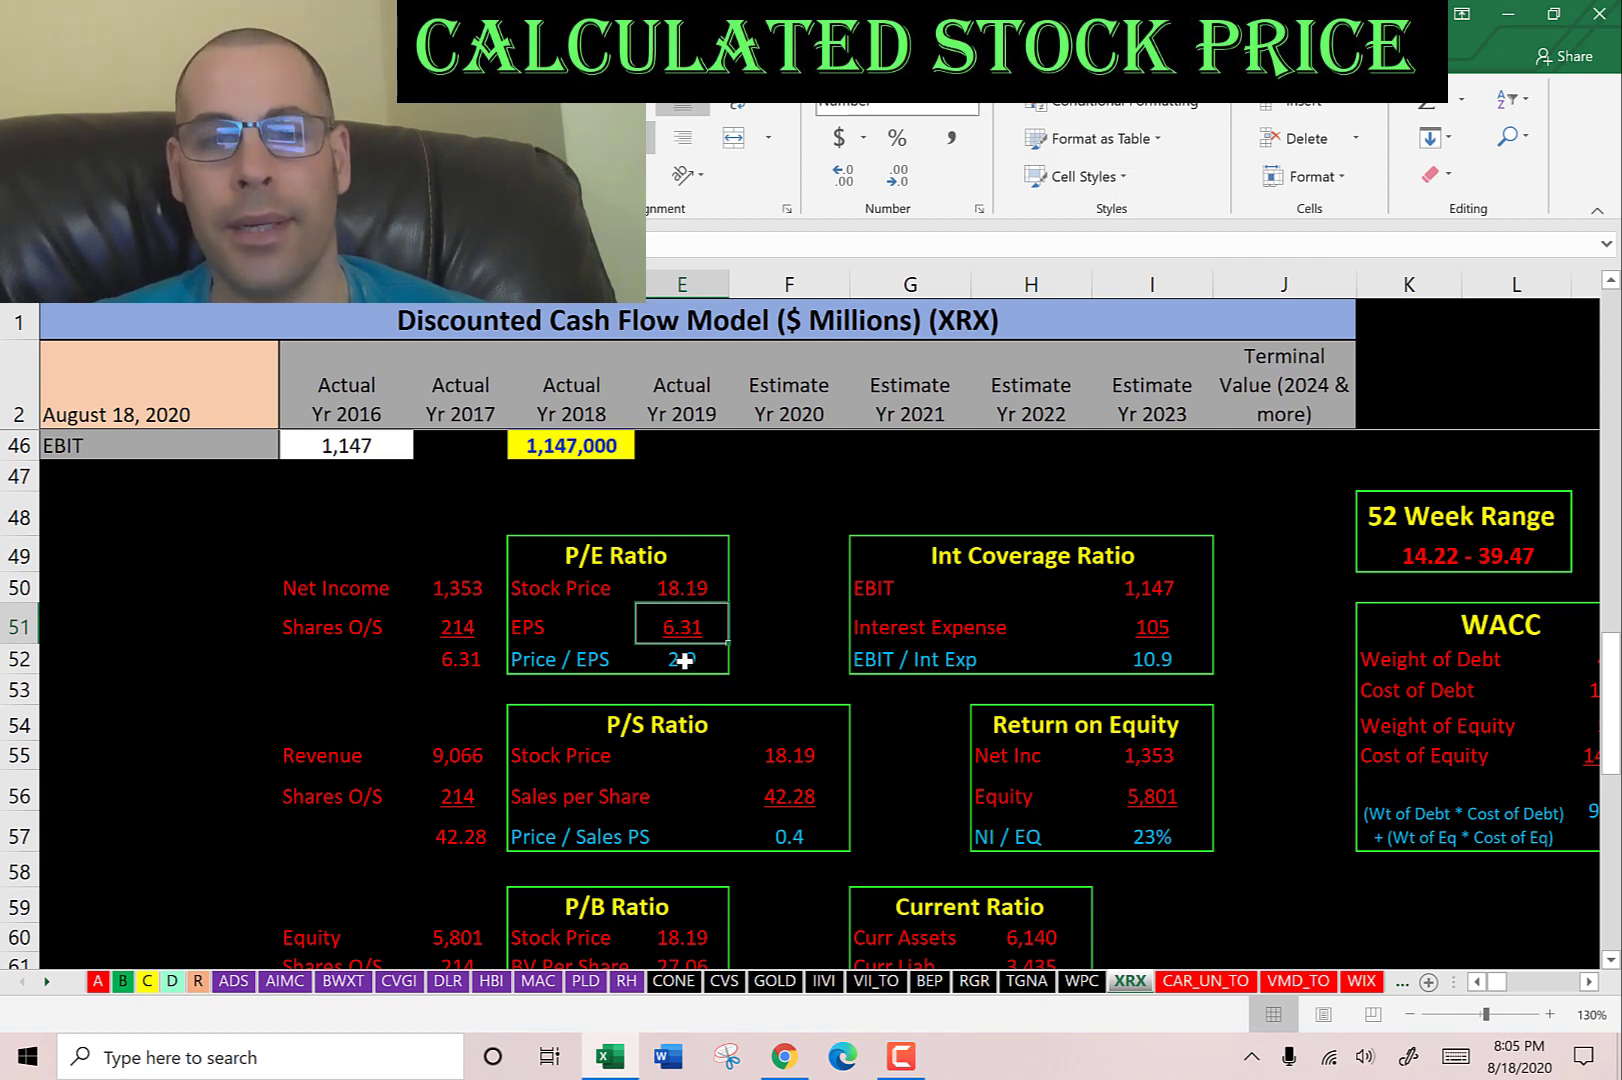
{"action": "scroll", "coordinate": [696, 657], "scroll_direction": "down", "scroll_amount": 2}
{"action": "left_click", "coordinate": [789, 576]}
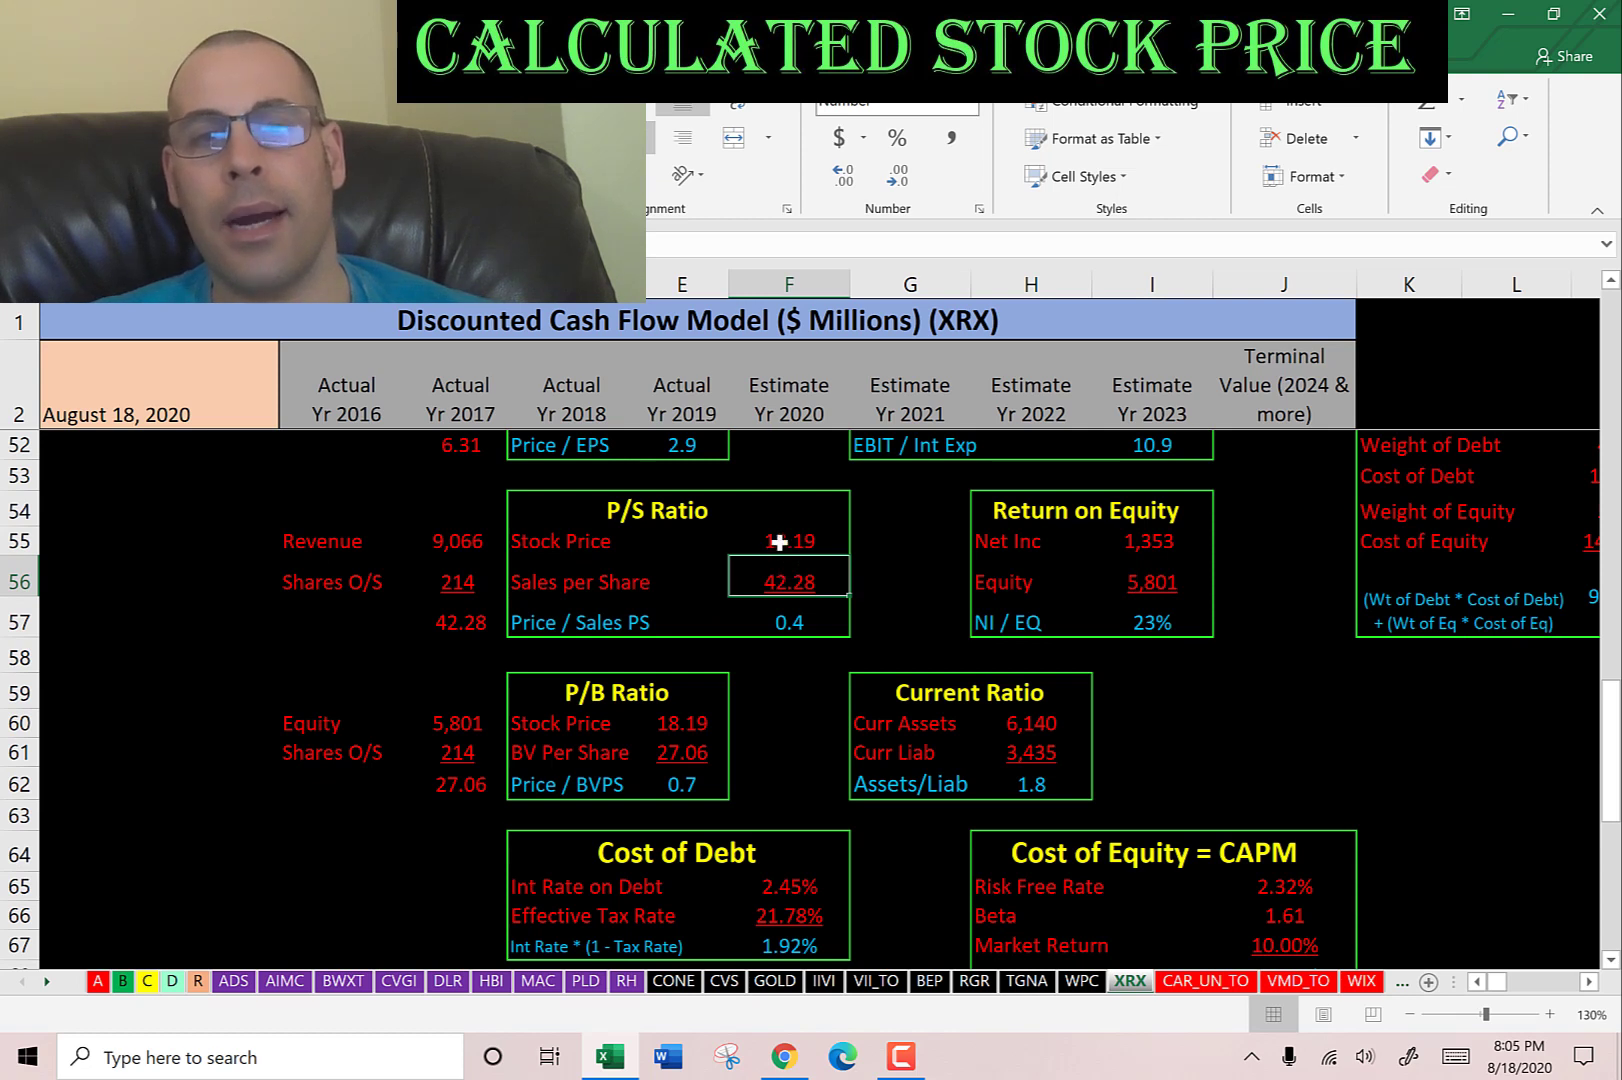
Verify the P/S and P/B inputs: stock price, 42.28 sales per share and 27.06 book value per share.
{"action": "left_click", "coordinate": [779, 544]}
{"action": "left_click", "coordinate": [783, 577]}
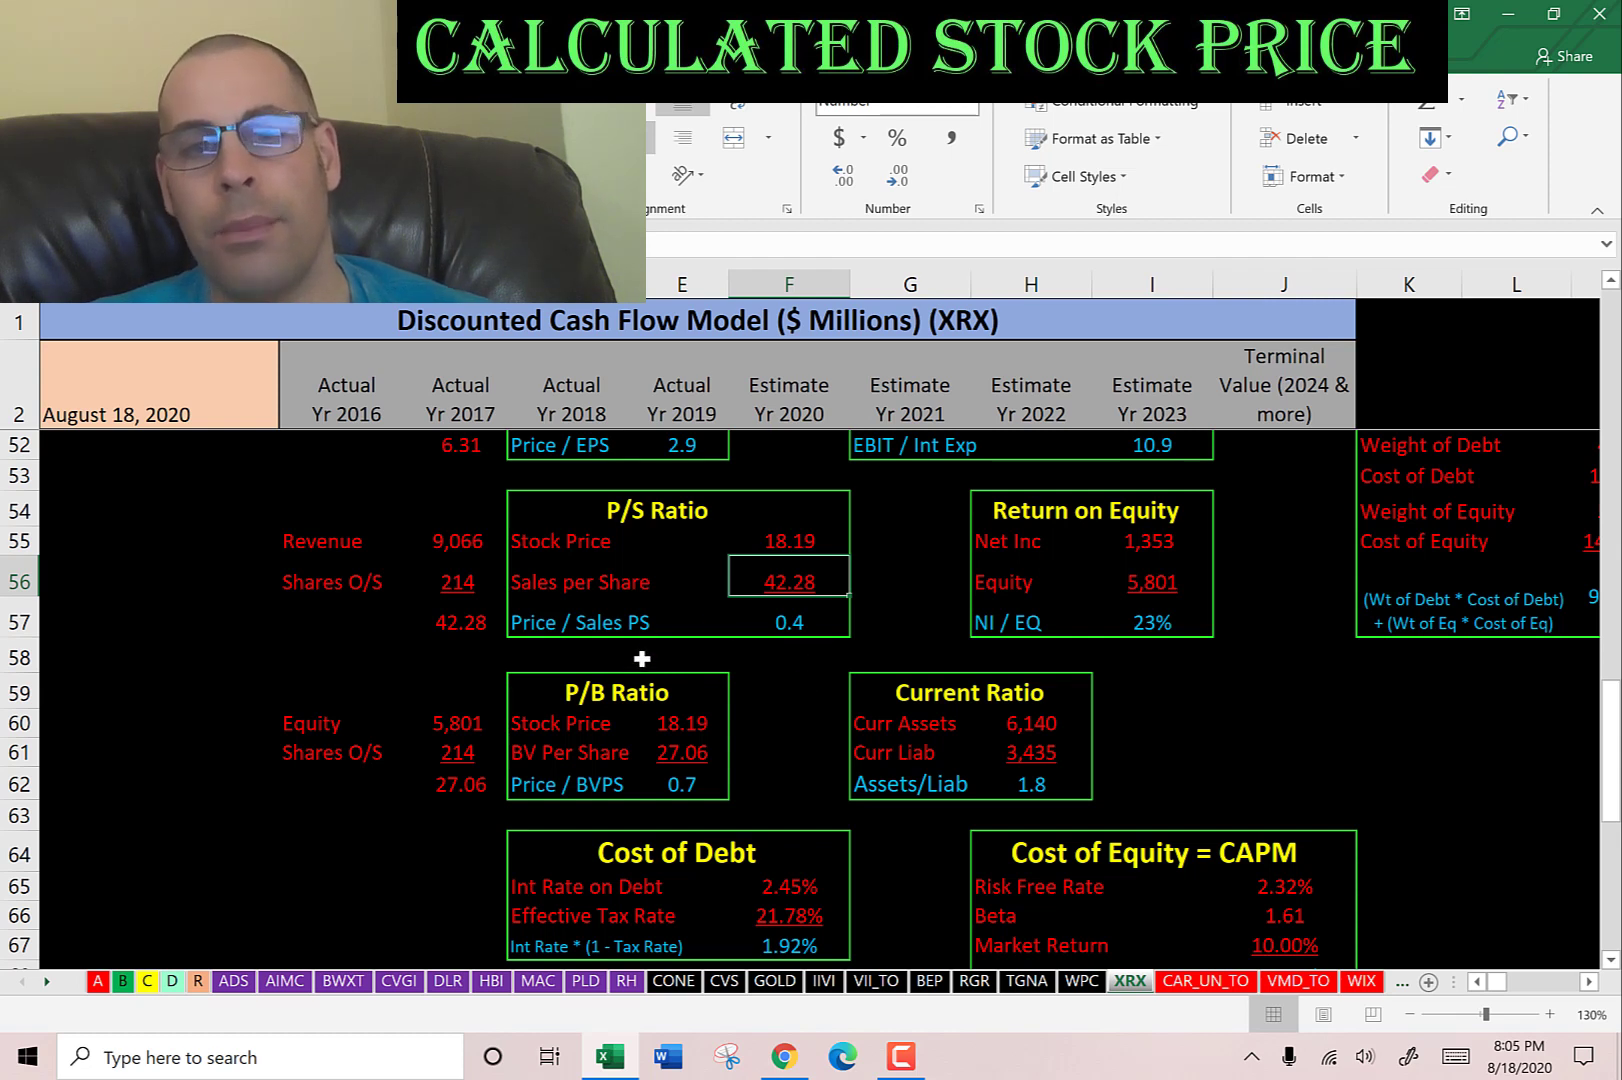
{"action": "left_click", "coordinate": [674, 722]}
{"action": "left_click", "coordinate": [700, 752]}
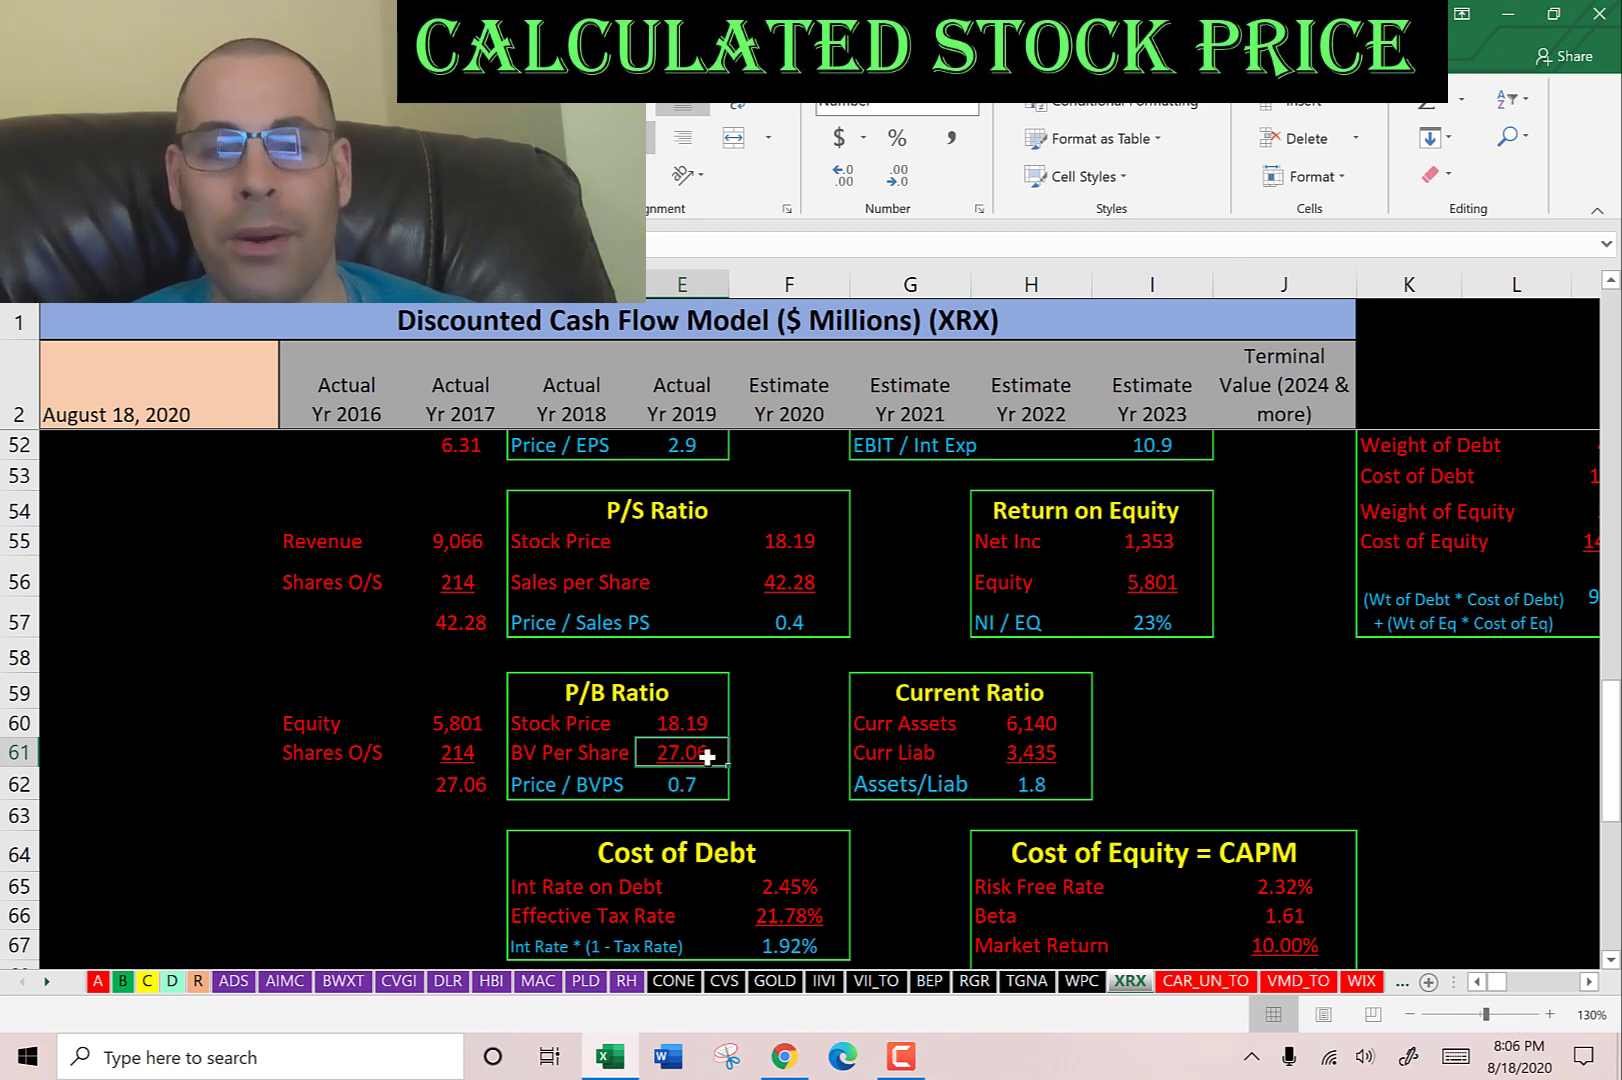
Check the 1.8 current ratio against current assets 6,140 and current liabilities 3,435.
{"action": "scroll", "coordinate": [730, 730], "scroll_direction": "up", "scroll_amount": 8}
{"action": "left_click", "coordinate": [762, 688]}
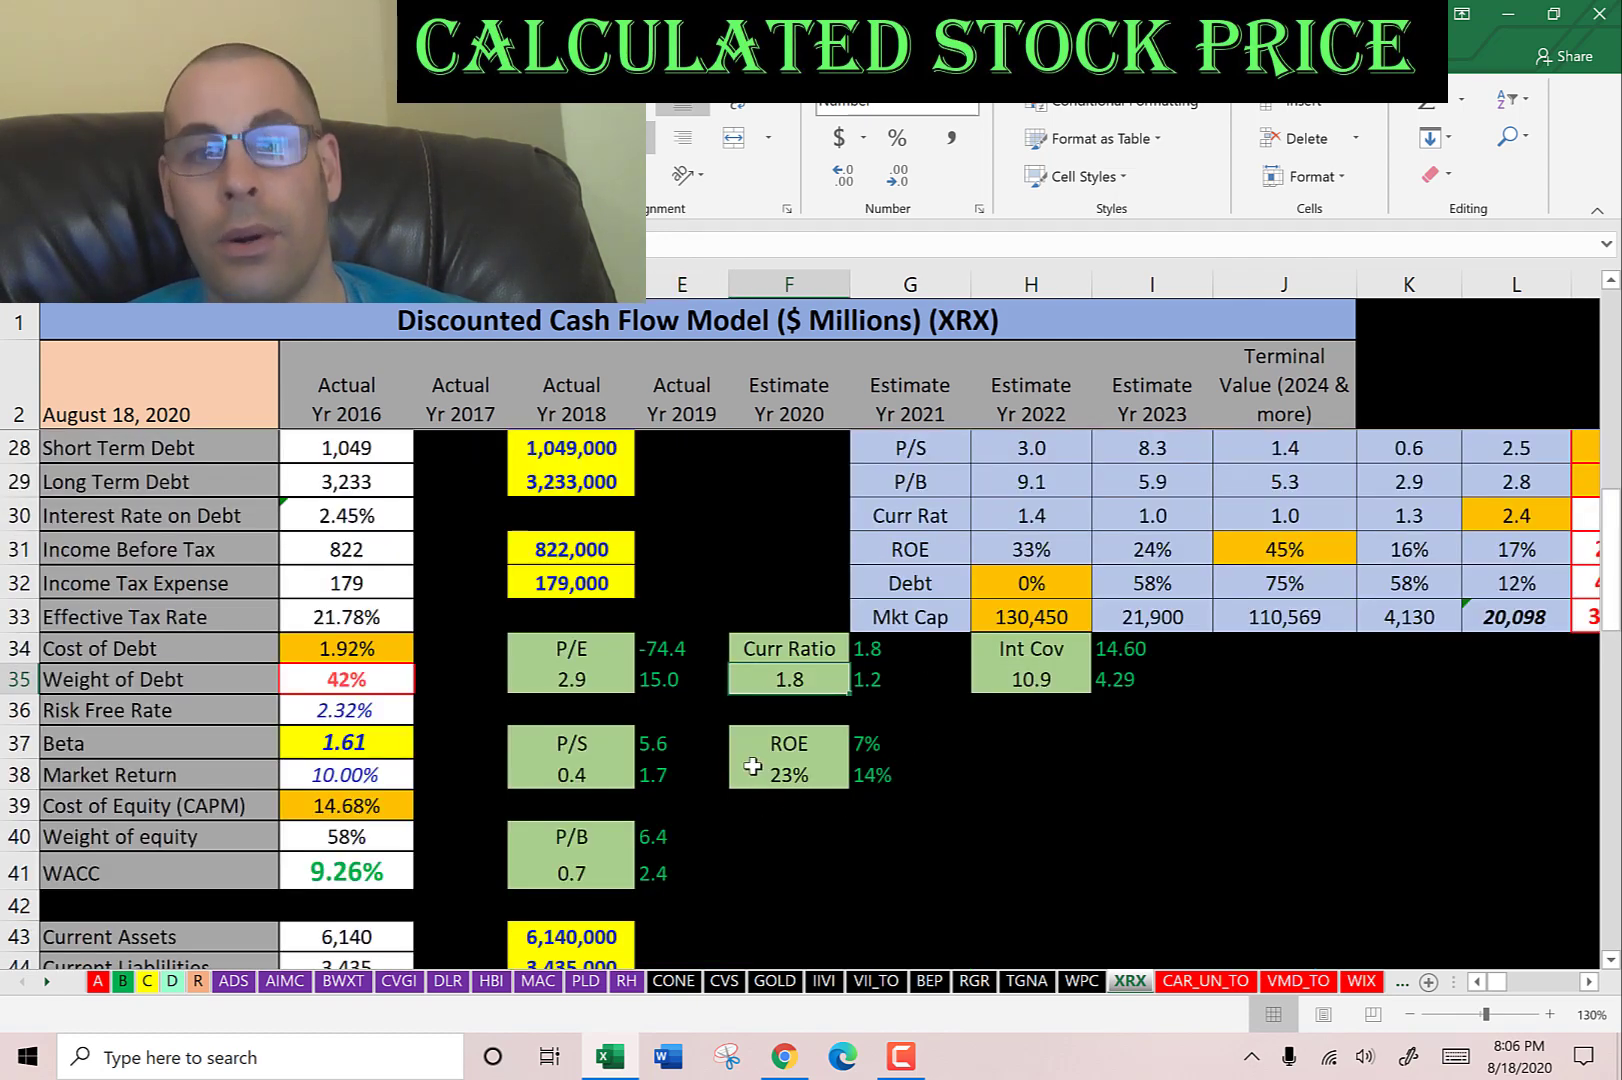
{"action": "scroll", "coordinate": [890, 740], "scroll_direction": "down", "scroll_amount": 8}
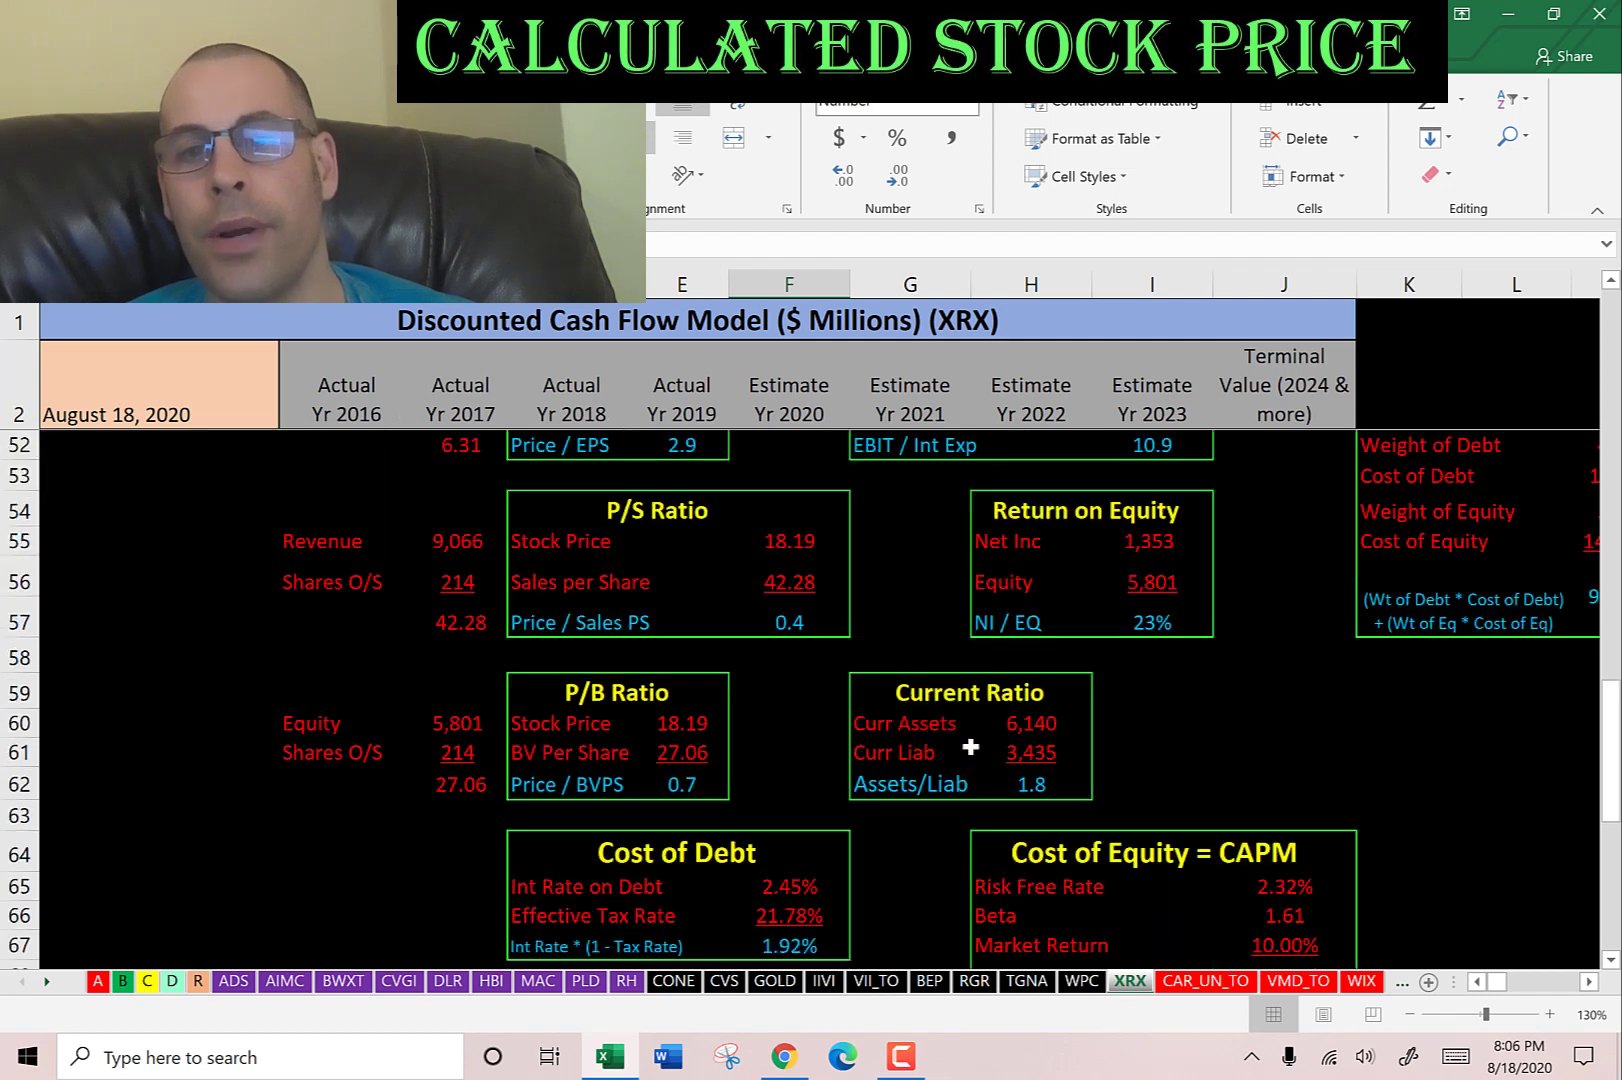
{"action": "left_click", "coordinate": [1026, 718]}
{"action": "left_click", "coordinate": [1021, 752]}
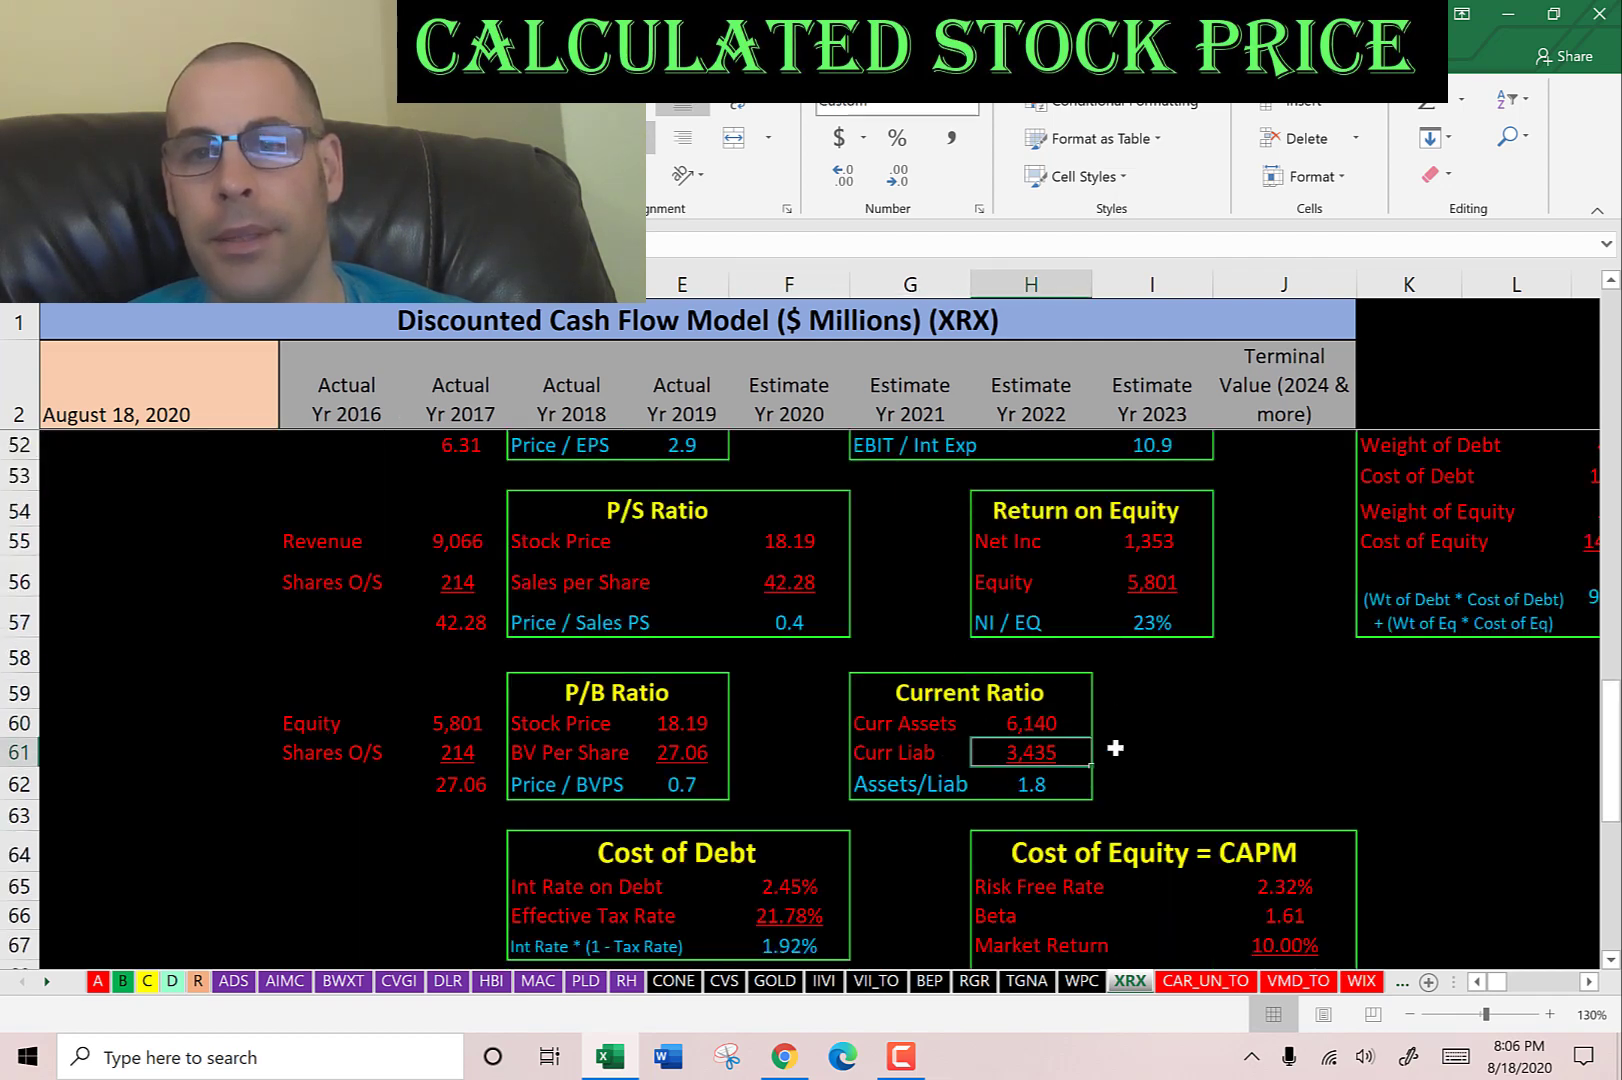
Check ROE's net income and 5,801 equity, then scroll up to the peer comparison table.
{"action": "scroll", "coordinate": [1139, 672], "scroll_direction": "up", "scroll_amount": 1}
{"action": "left_click", "coordinate": [1140, 648]}
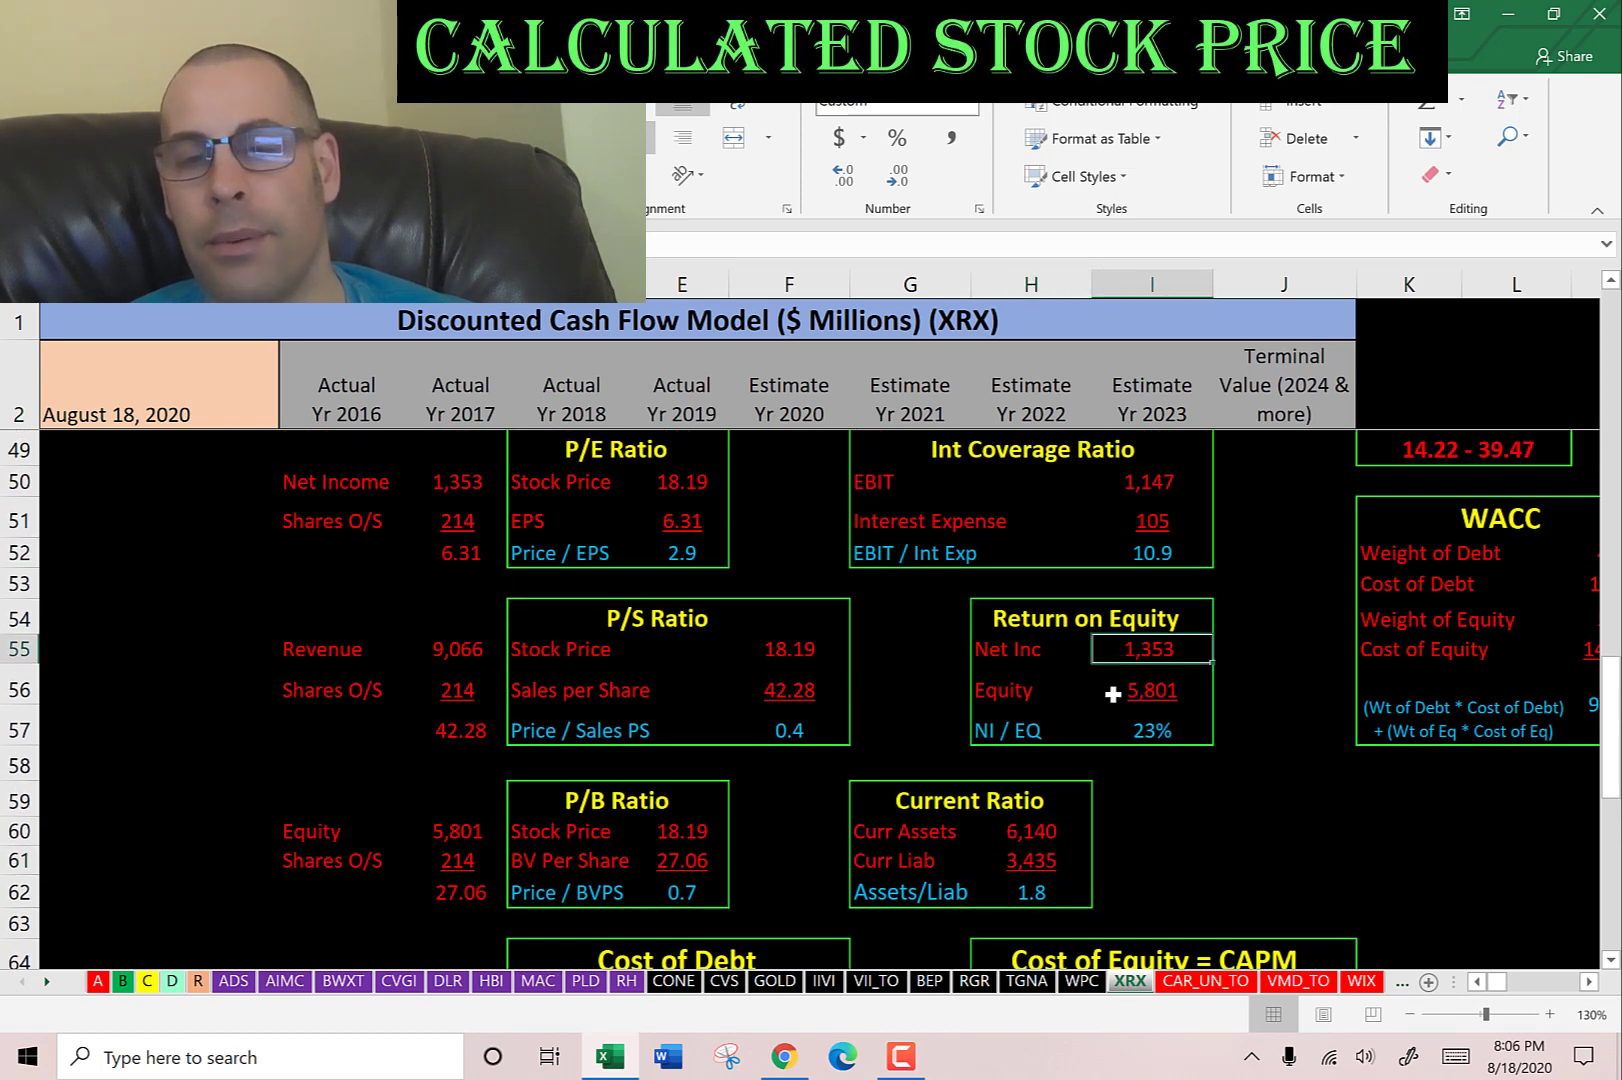
{"action": "left_click", "coordinate": [1119, 698]}
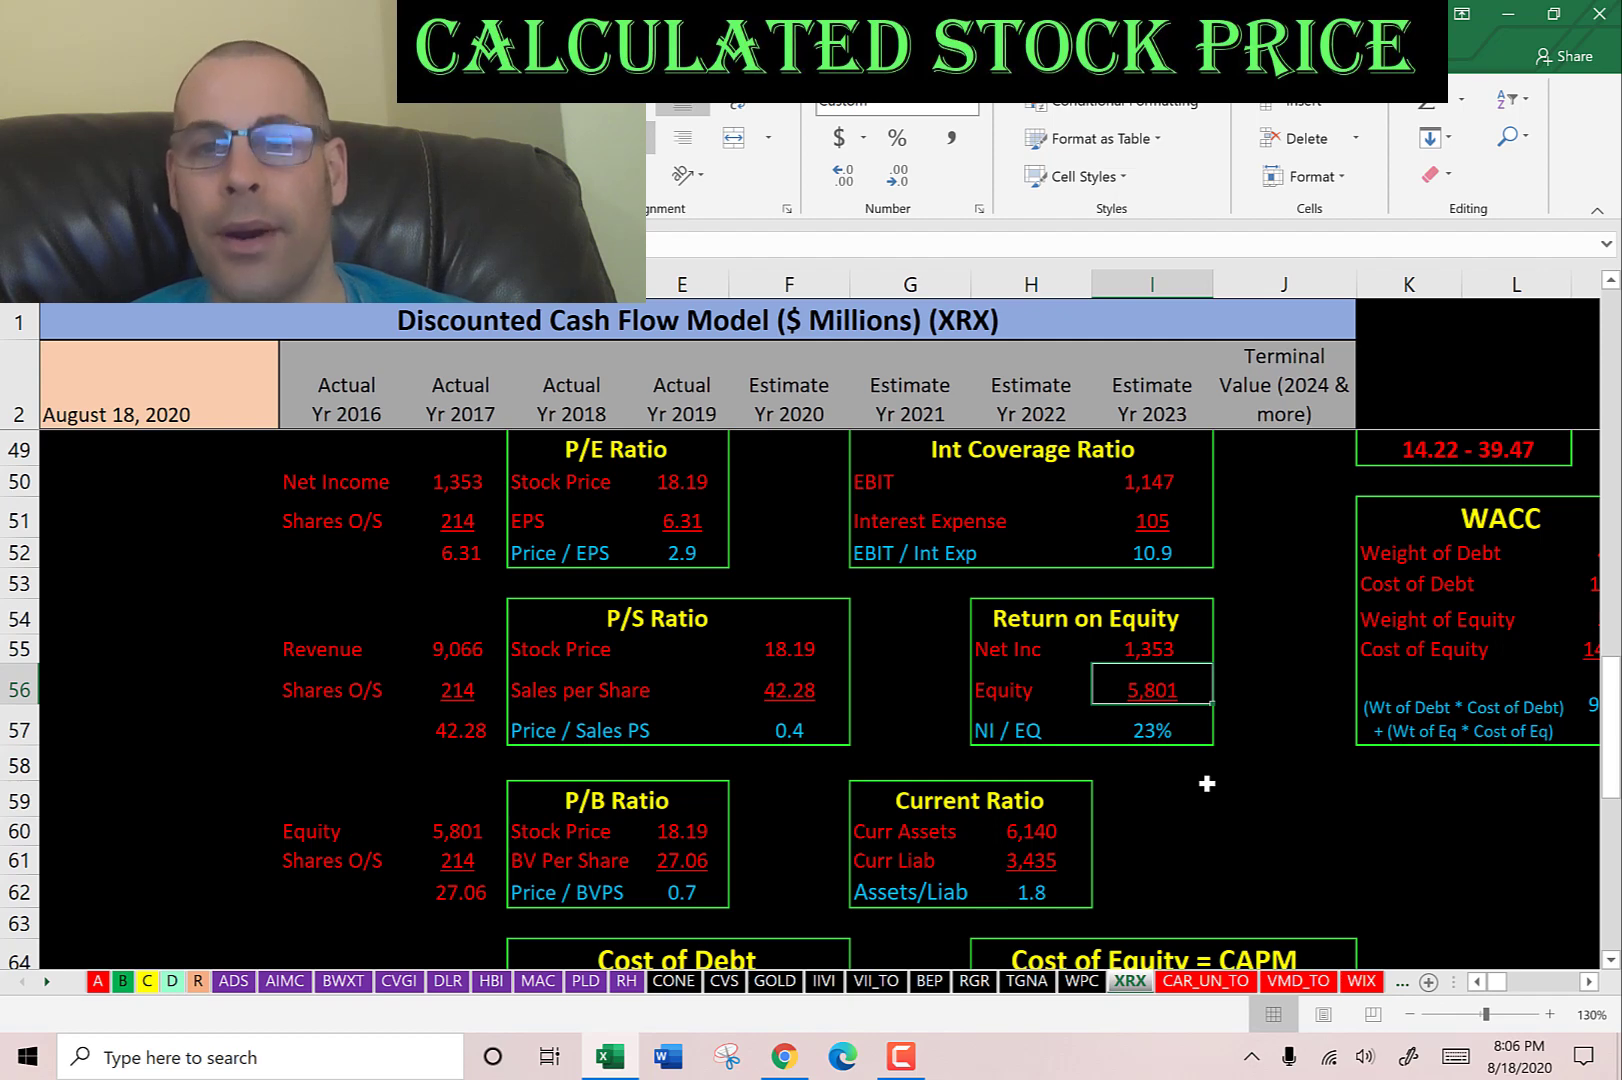
{"action": "scroll", "coordinate": [1161, 749], "scroll_direction": "up", "scroll_amount": 2}
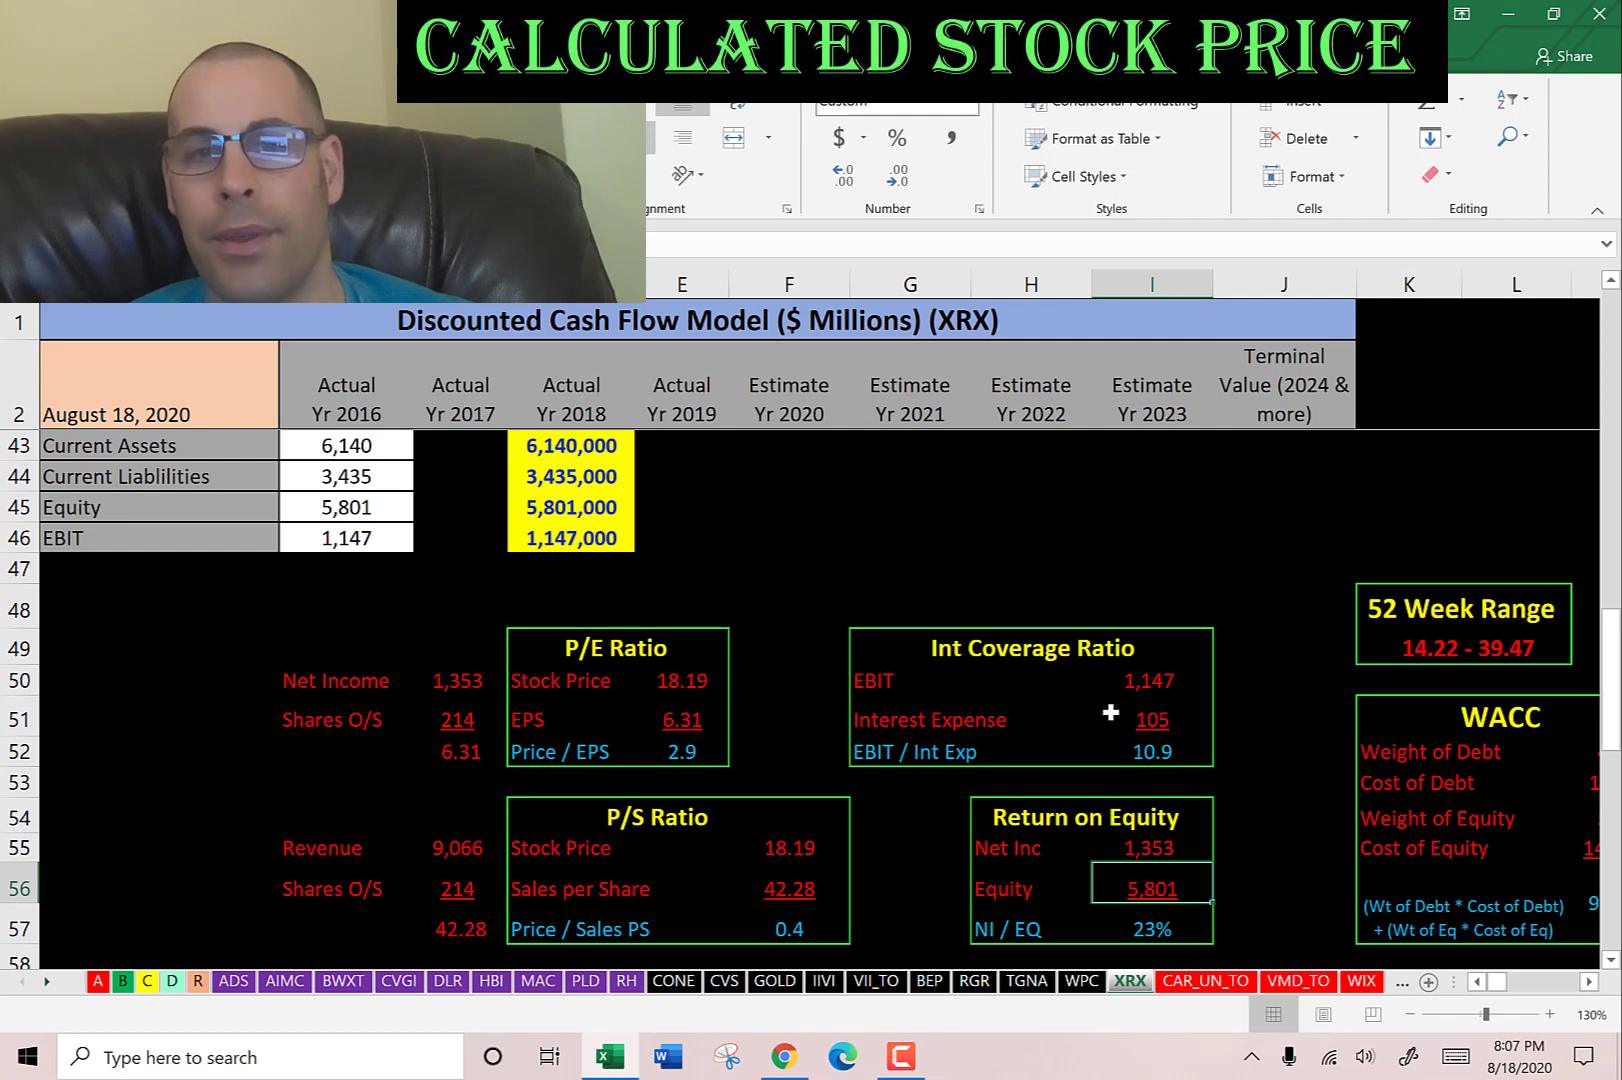
{"action": "scroll", "coordinate": [1090, 680], "scroll_direction": "up", "scroll_amount": 7}
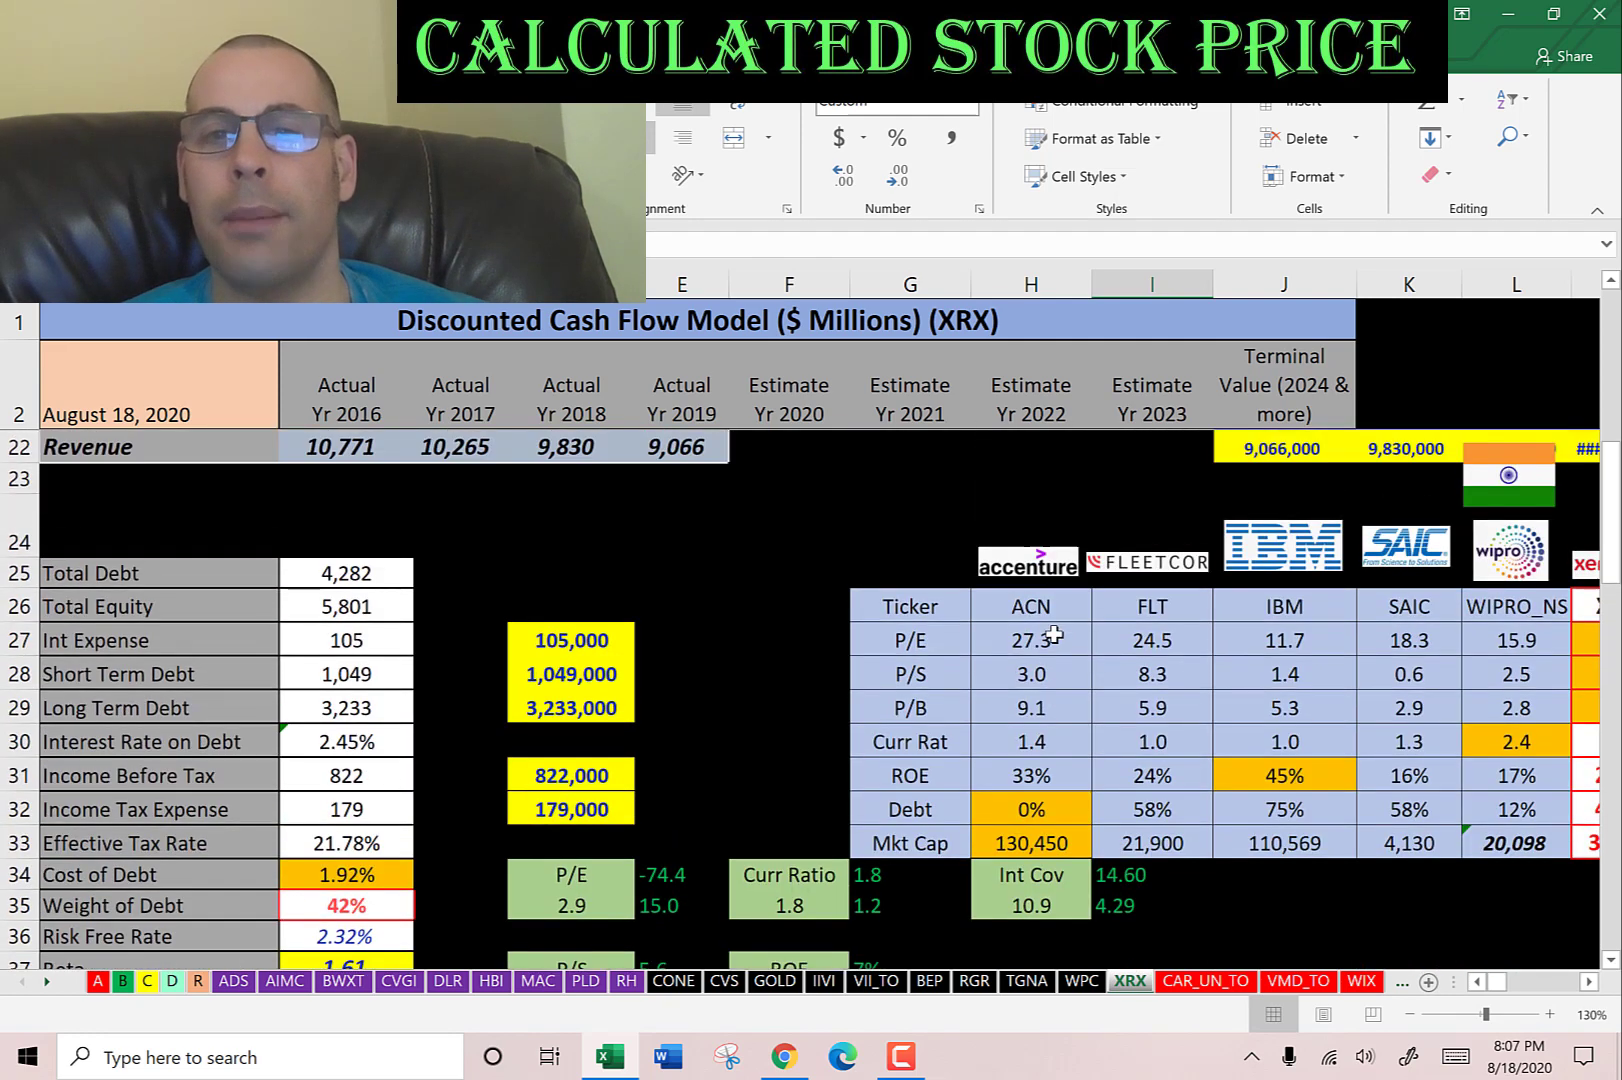
From Accenture's 27.3 P/E, move right to reveal the XRX, Winner and Avg columns, then point out IBM.
{"action": "left_click", "coordinate": [1055, 633]}
{"action": "key", "text": "Right"}
{"action": "key", "text": "Right"}
{"action": "key", "text": "Right"}
{"action": "key", "text": "Right"}
{"action": "key", "text": "Right"}
{"action": "key", "text": "Right"}
{"action": "key", "text": "Right"}
{"action": "key", "text": "Right"}
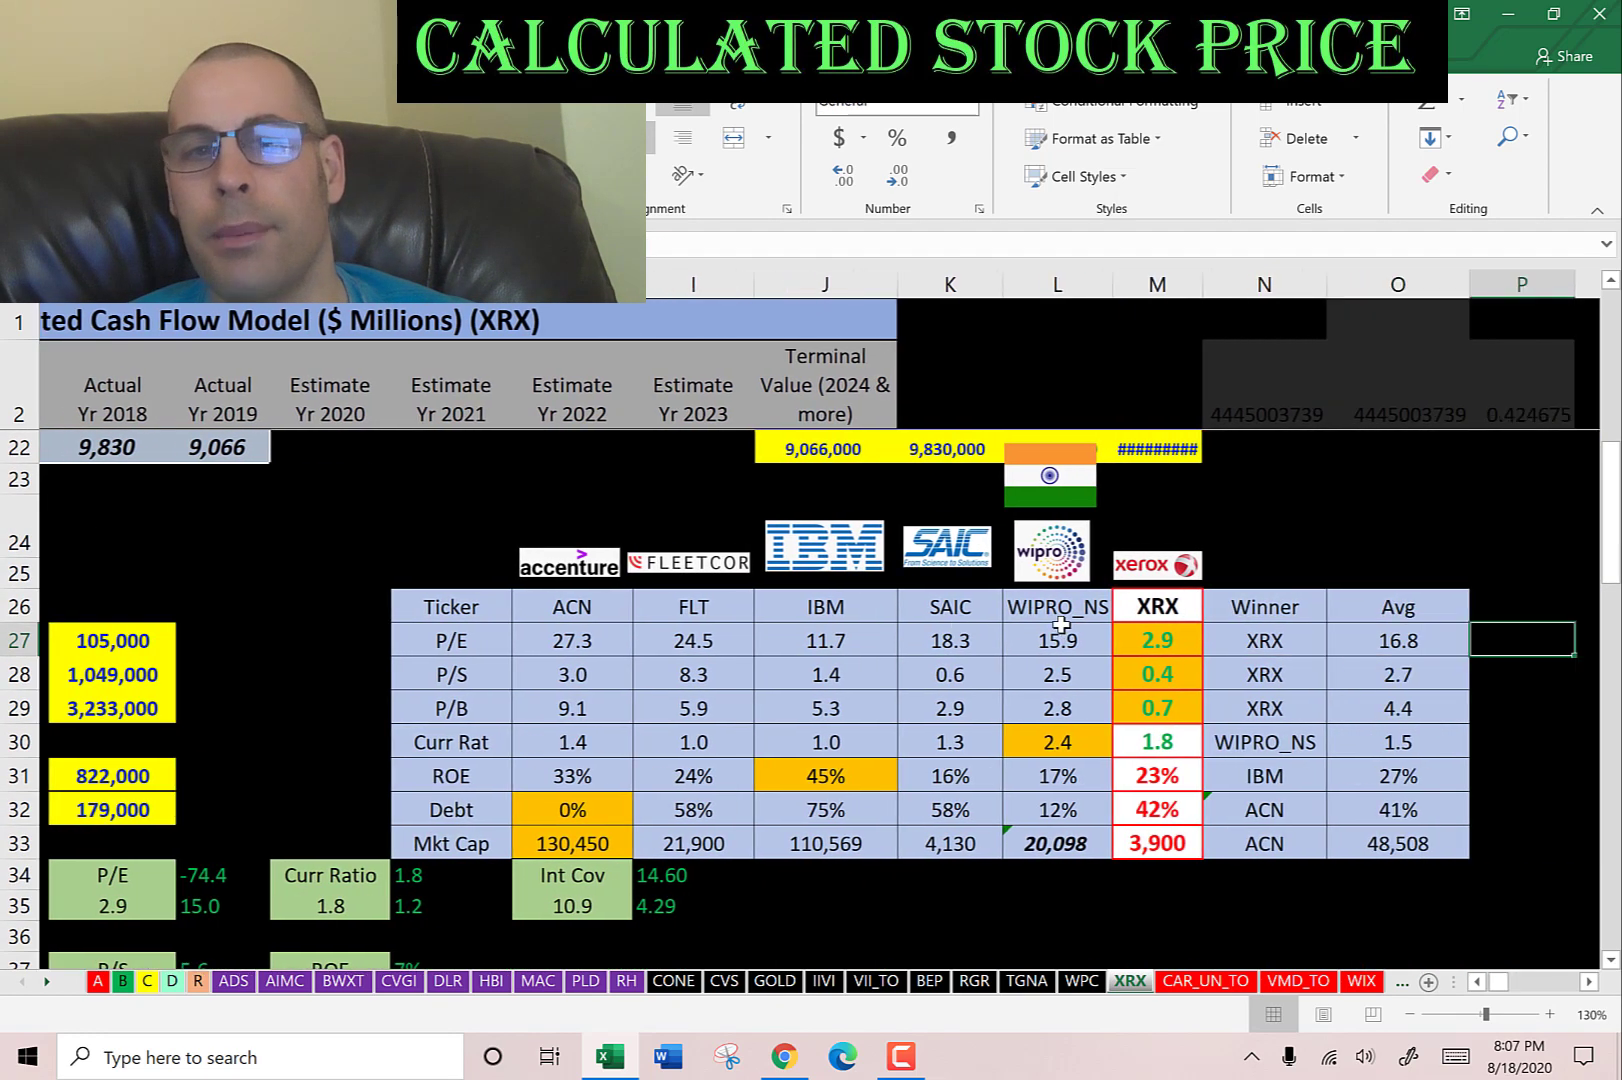
{"action": "key", "text": "Right"}
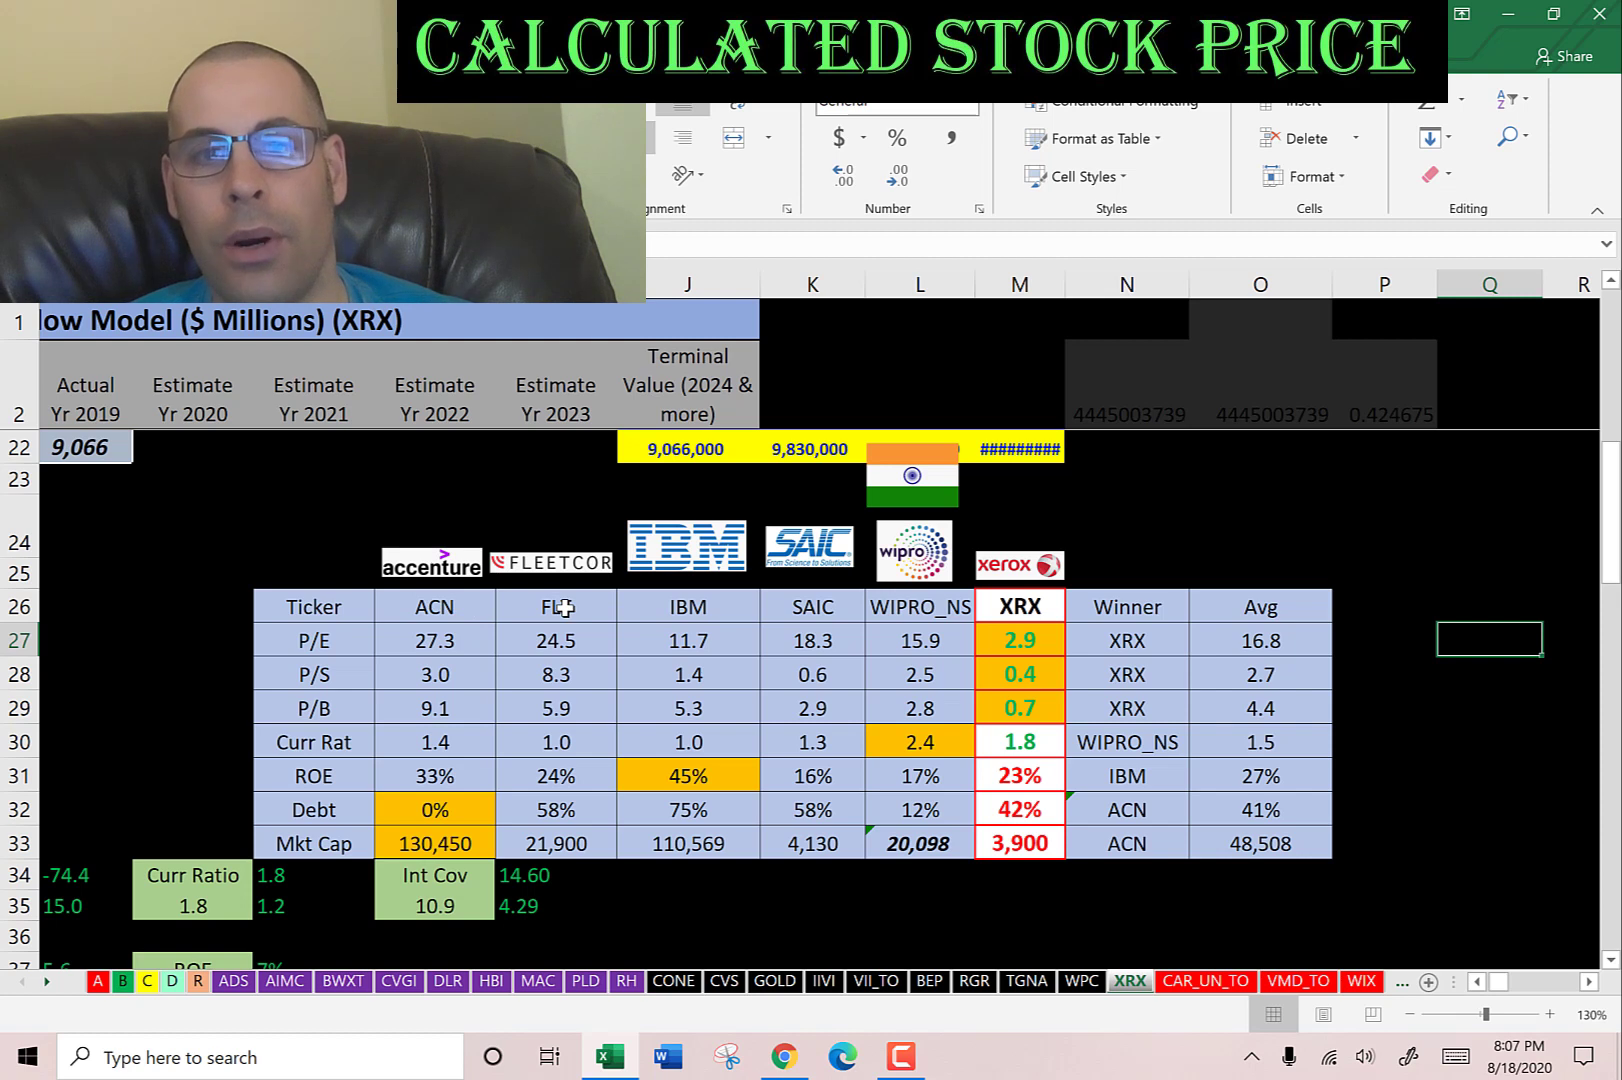
{"action": "left_click", "coordinate": [680, 606]}
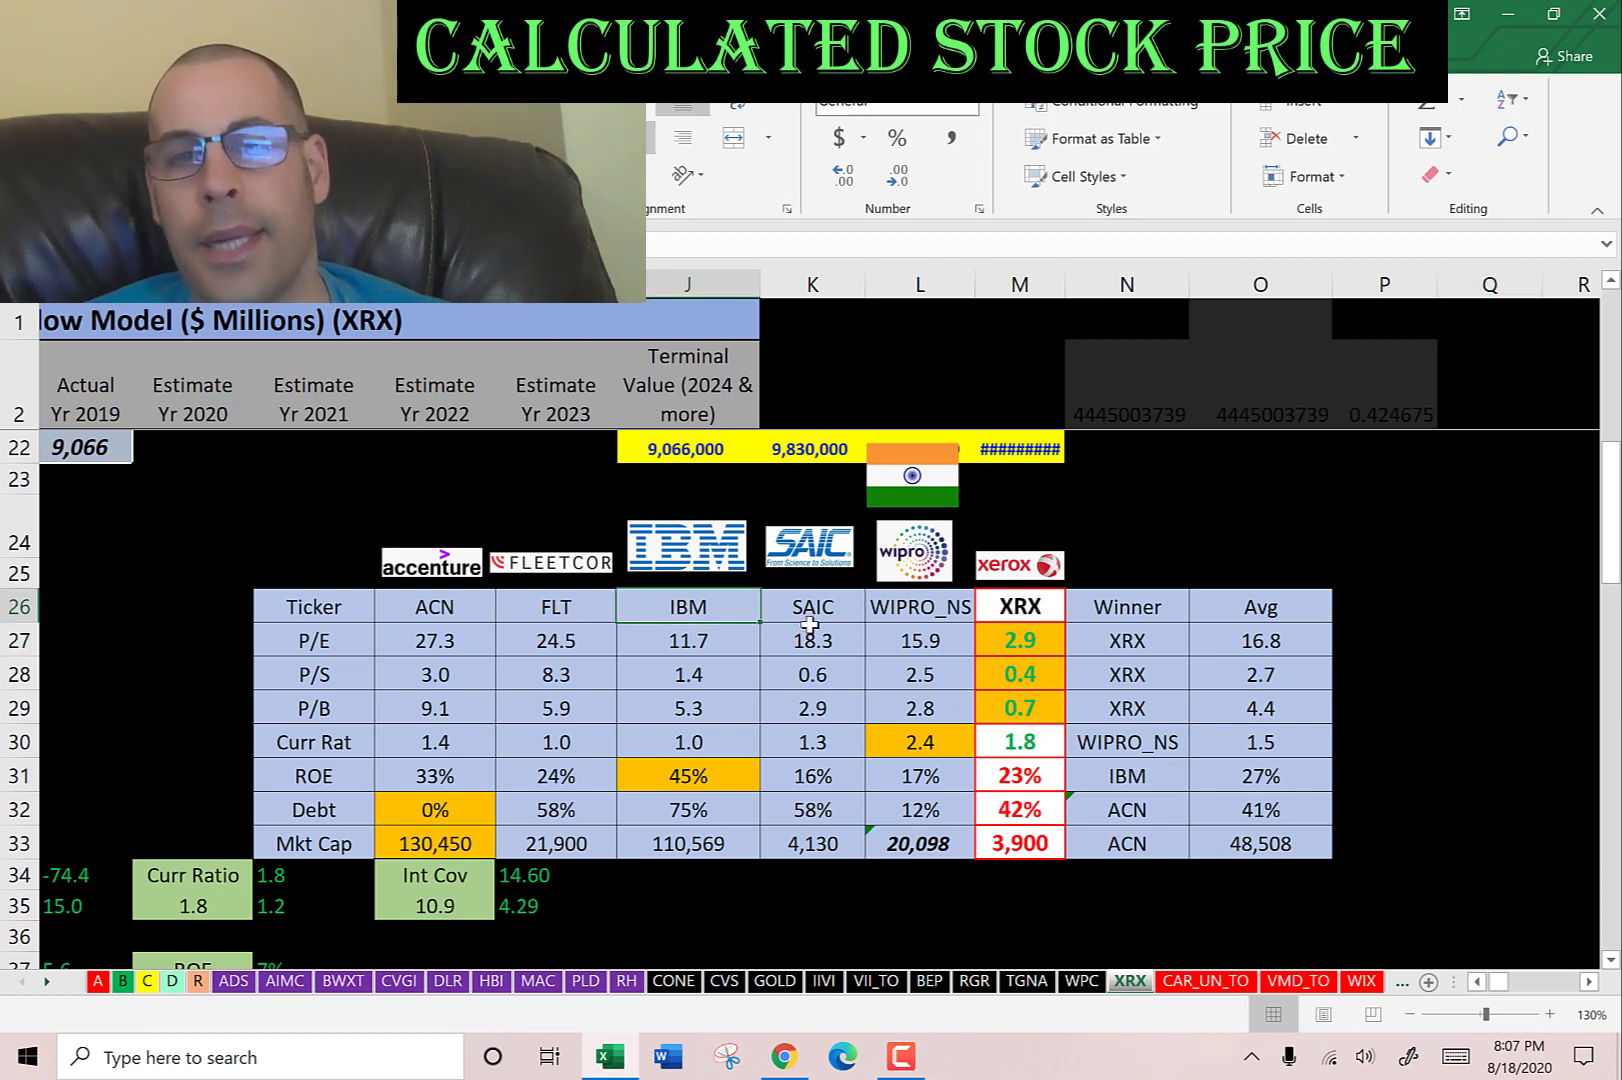